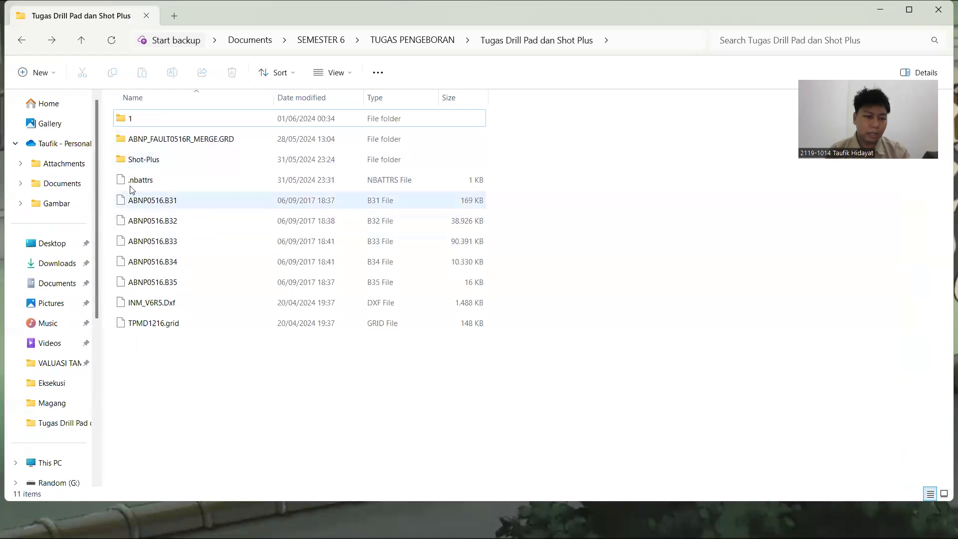
Step: Minimize the Tugas Drill Pad dan Shot Plus folder window and switch to GEOVIA Minex
left_click(179, 304)
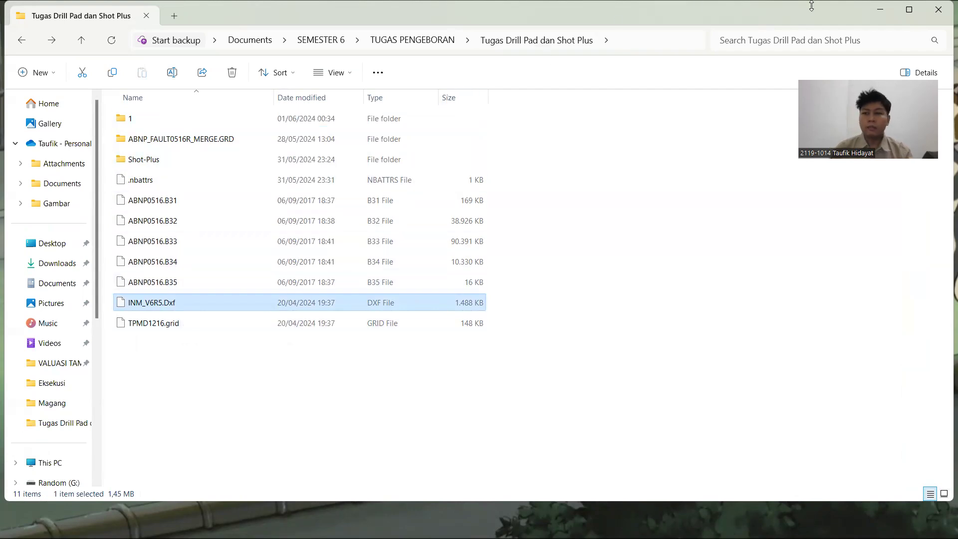
left_click(879, 11)
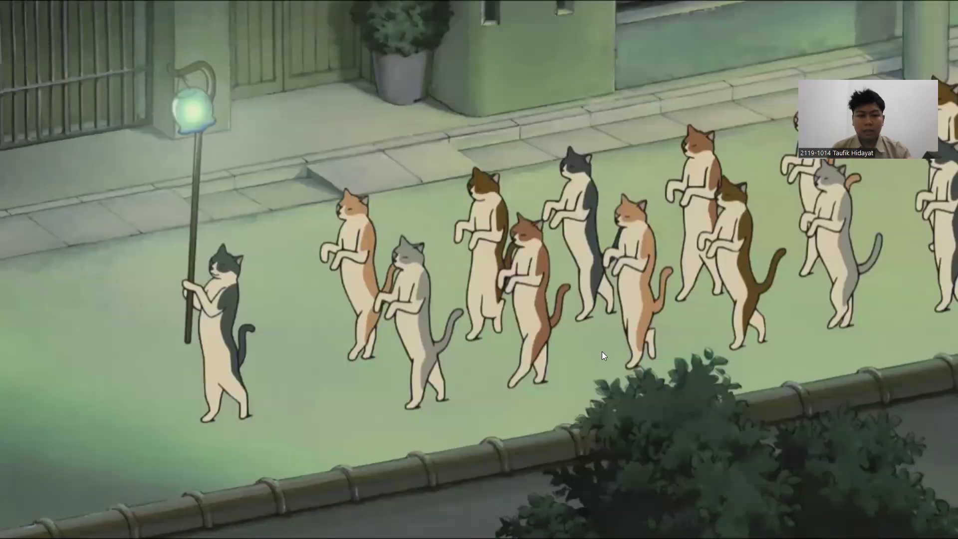
mouse_move(469, 538)
left_click(521, 524)
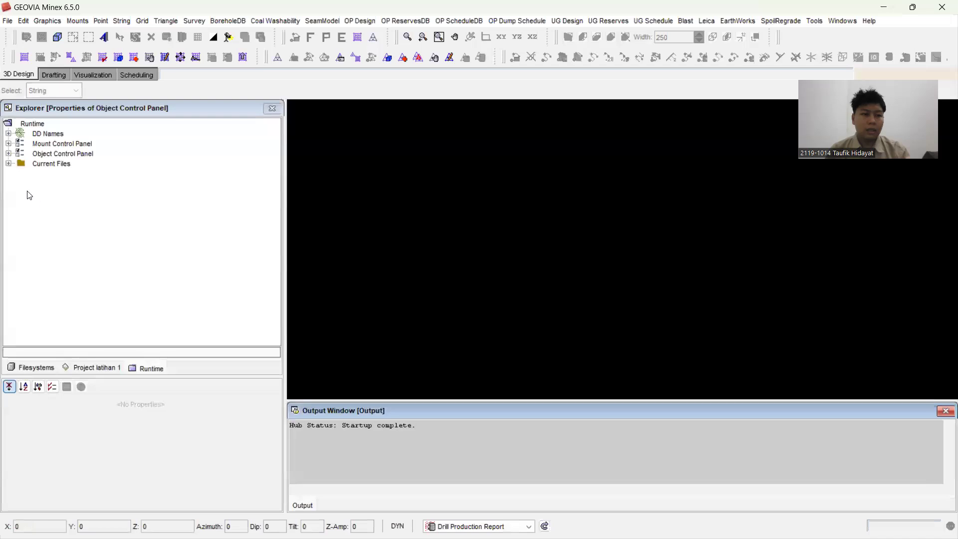
Step: Browse the filesystem to the TUGAS PENGEBORAN folder inside SEMESTER 6 and expand it
left_click(40, 368)
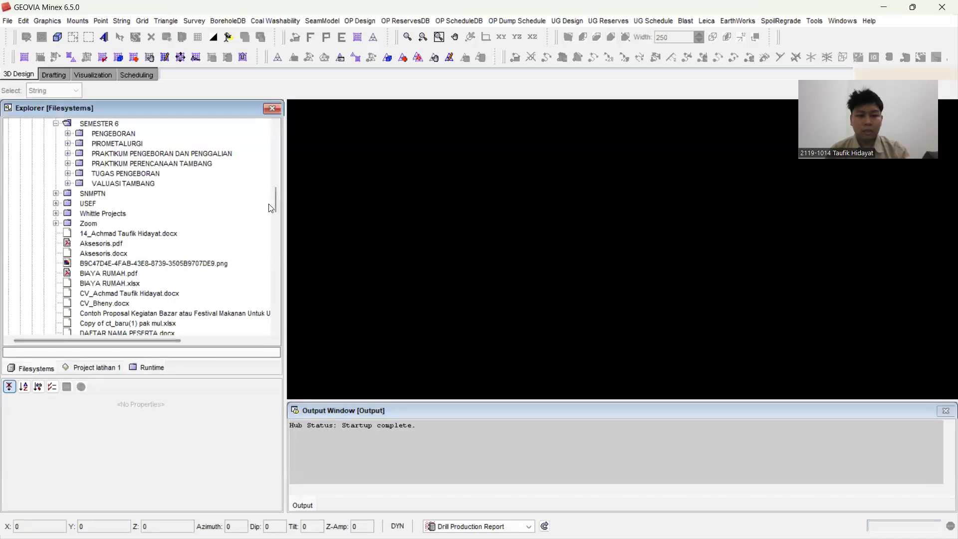
mouse_move(273, 203)
left_mouse_down()
mouse_move(276, 213)
mouse_move(272, 194)
left_mouse_up()
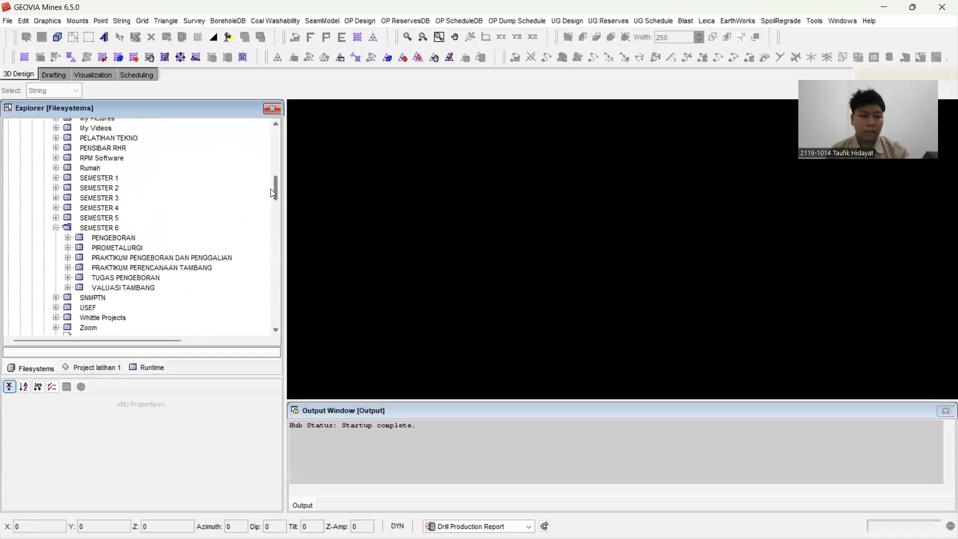
left_click(68, 257)
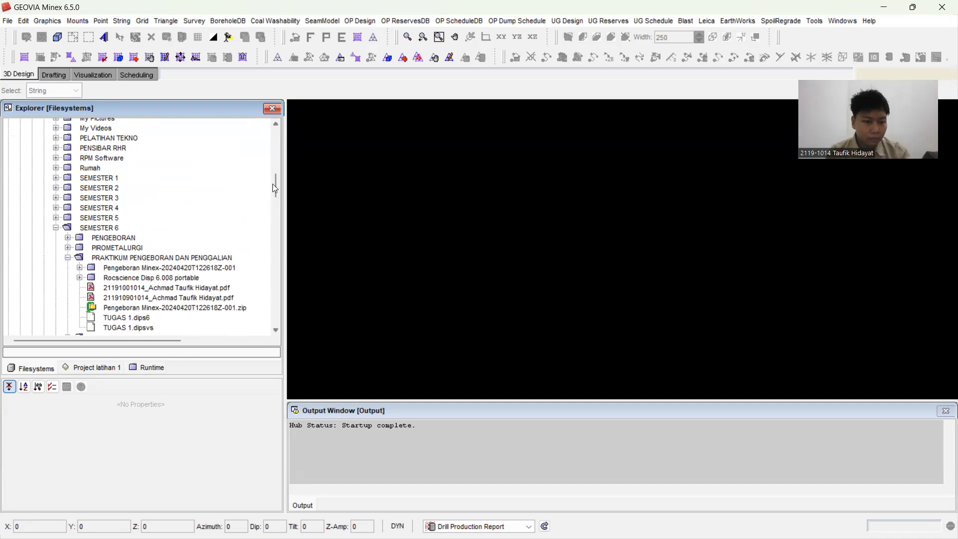
scroll(274, 189, "down", 2)
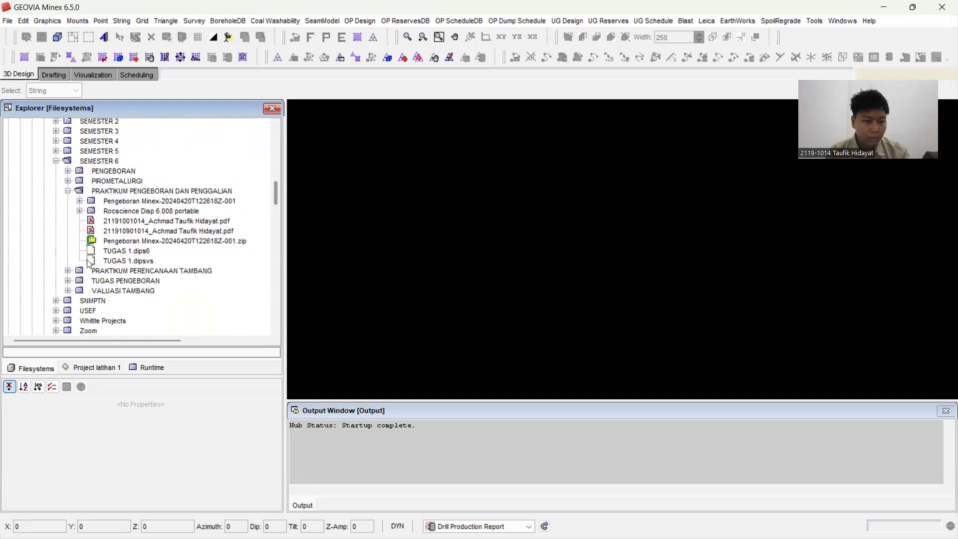
left_click(67, 282)
left_click(116, 253)
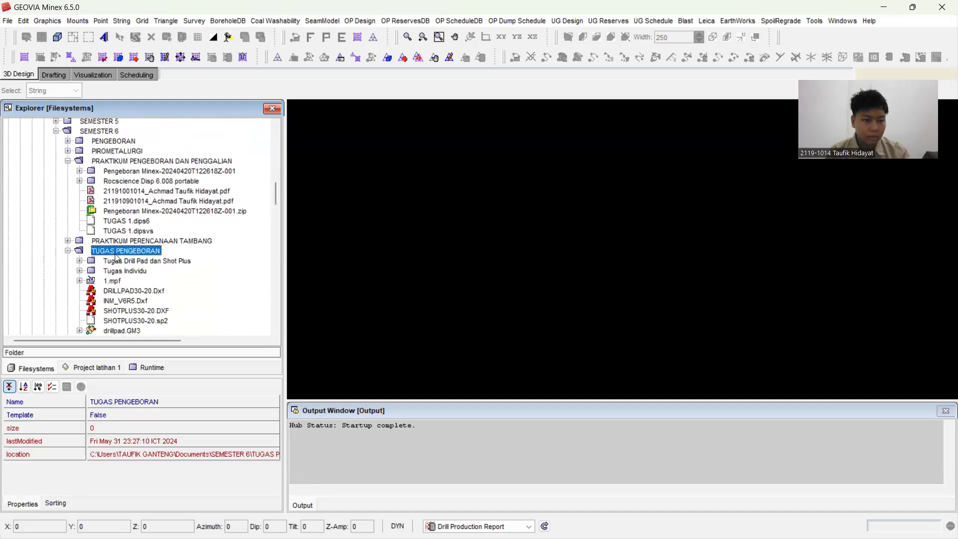
Step: Add the Tugas Drill Pad dan Shot Plus folder to the project latihan 1
left_click(118, 261)
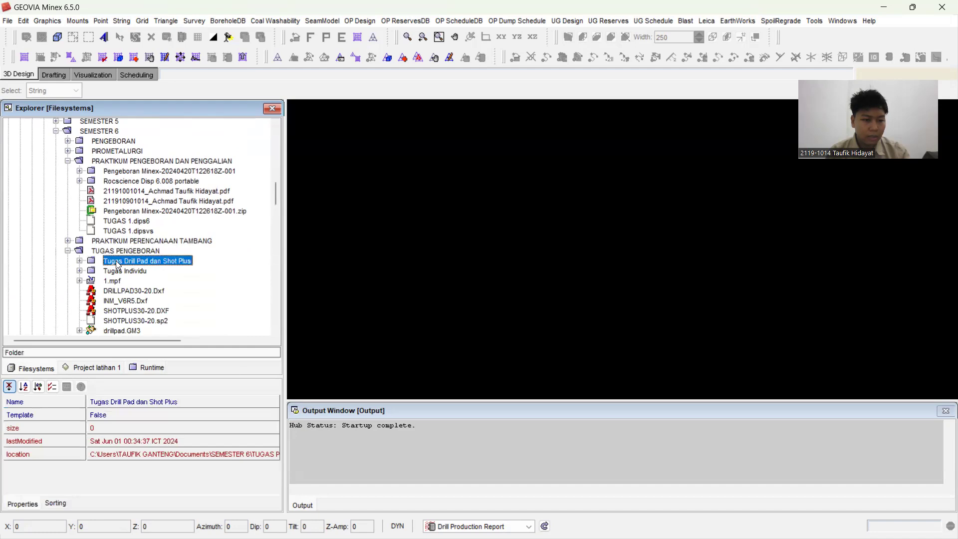
right_click(116, 261)
left_click(170, 334)
left_click(428, 304)
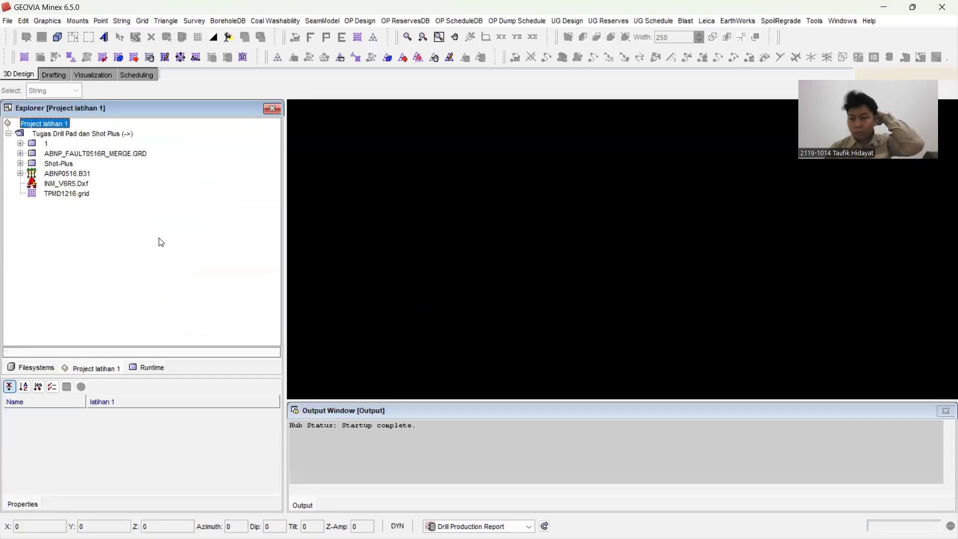
Step: Create a new geometry file from the Geometry.GM3 template and name it DRILLPAD30-20
left_click(8, 21)
left_click(29, 49)
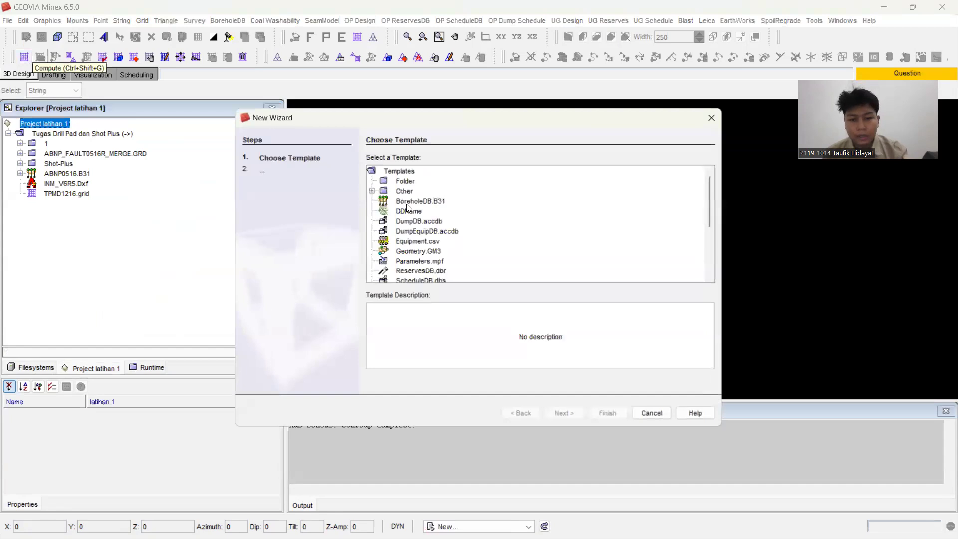
left_click(420, 251)
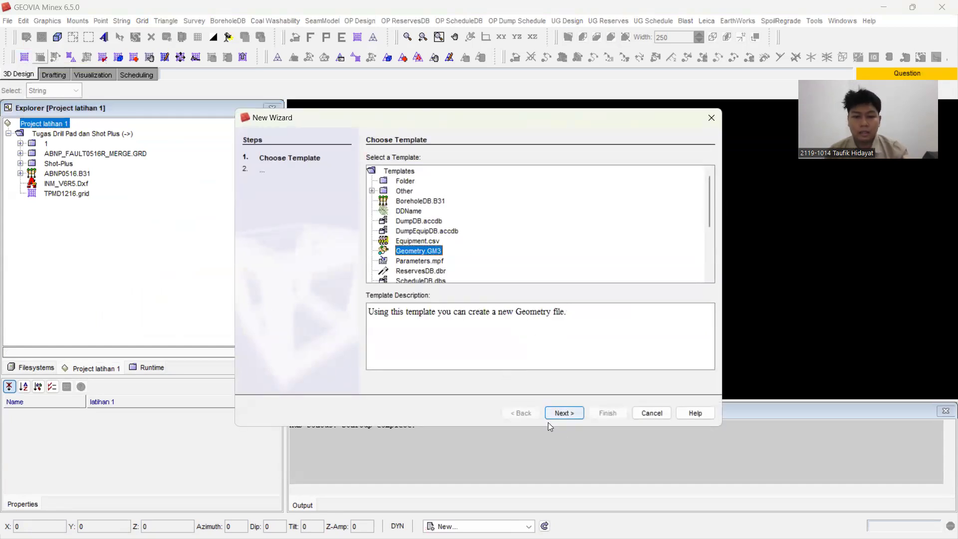
left_click(572, 412)
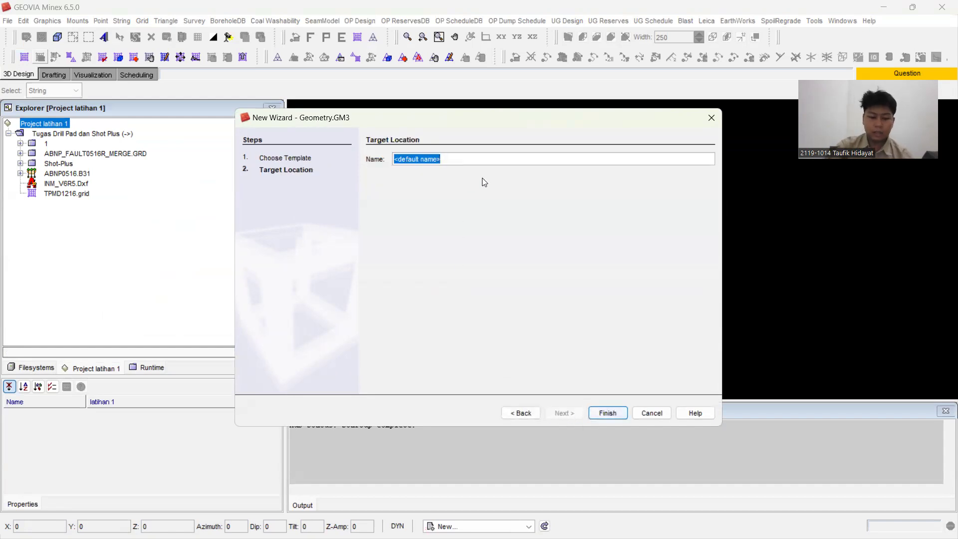
type("DRIL")
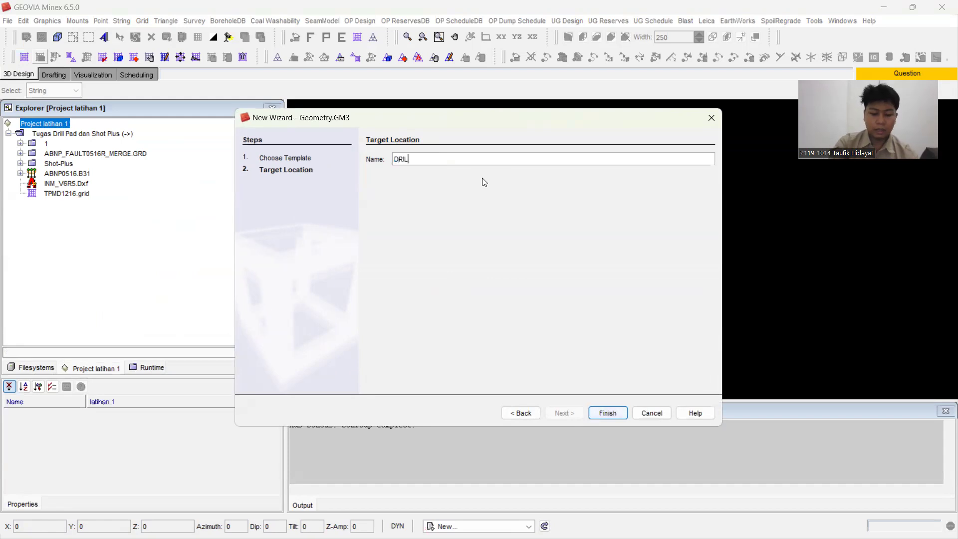
type("LPAD")
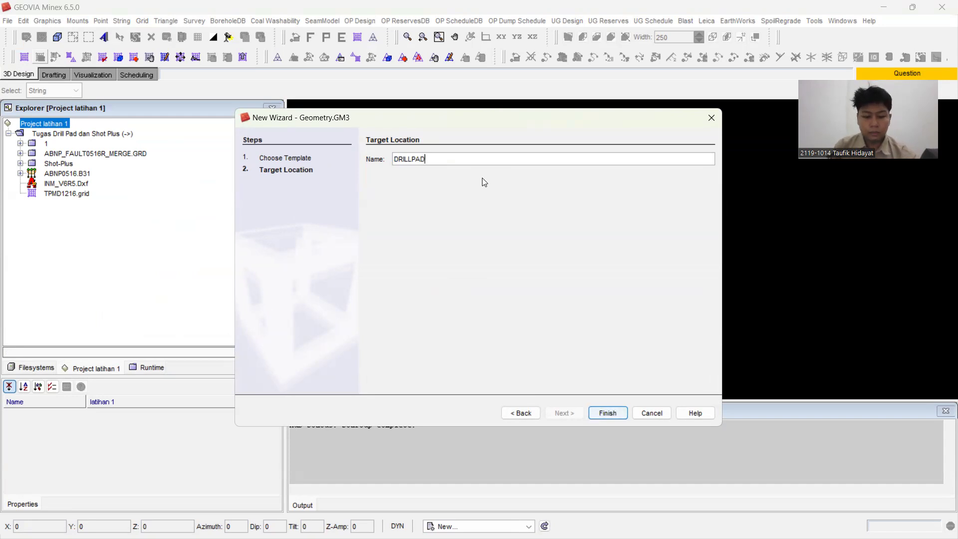
type("30")
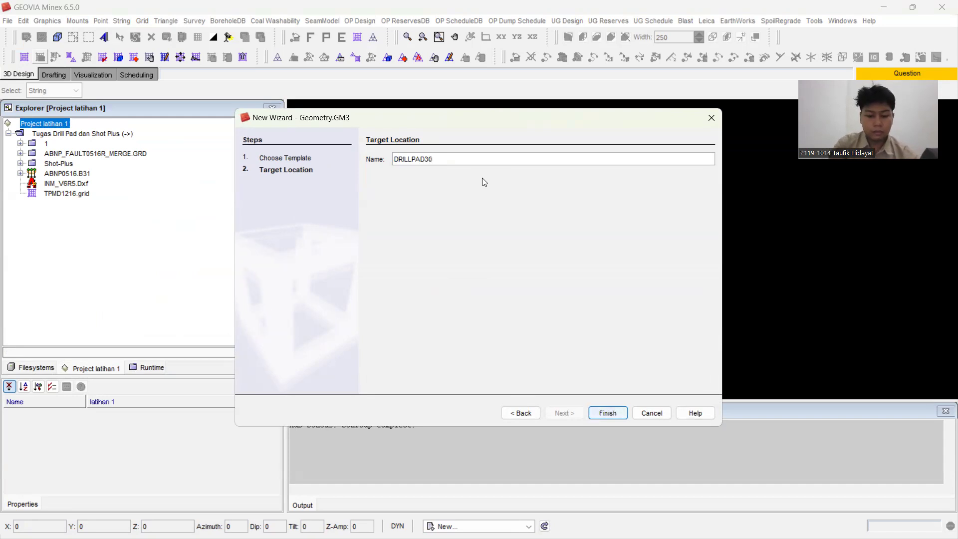
type("-20")
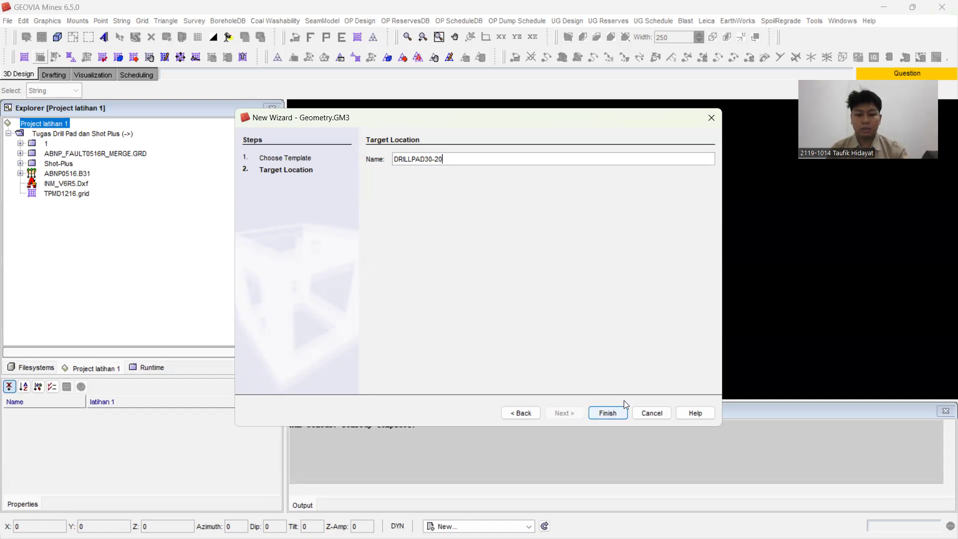
left_click(609, 413)
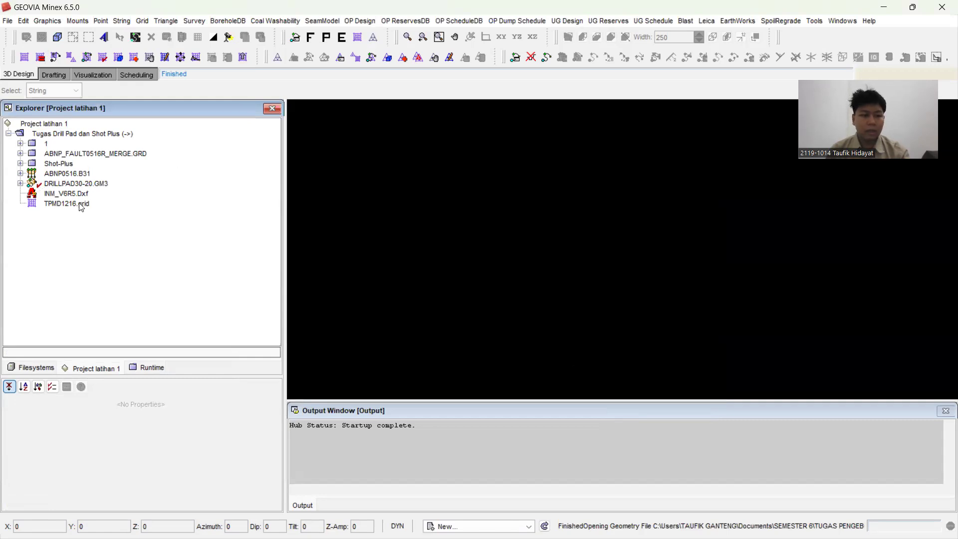
Step: Set up a grid display of the TPMD grid from ABNP_FAULT0516R_MERGE, plotted as contours instead of lines
left_click(358, 38)
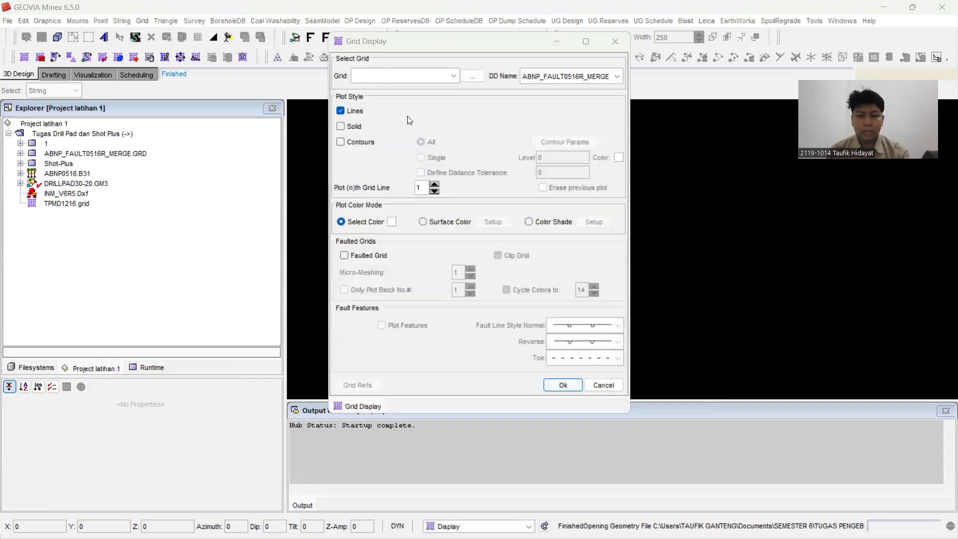
left_click(421, 74)
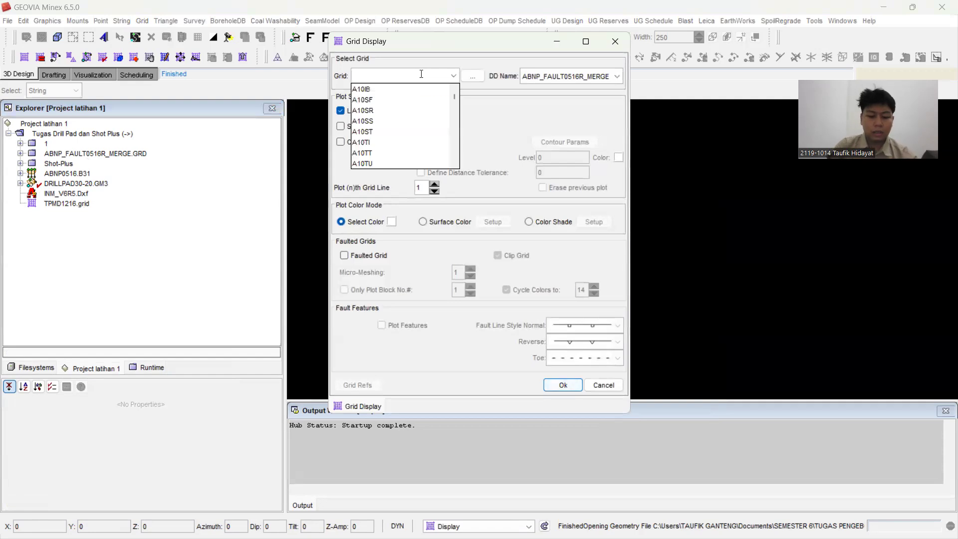
type("T1")
type("PBU1216")
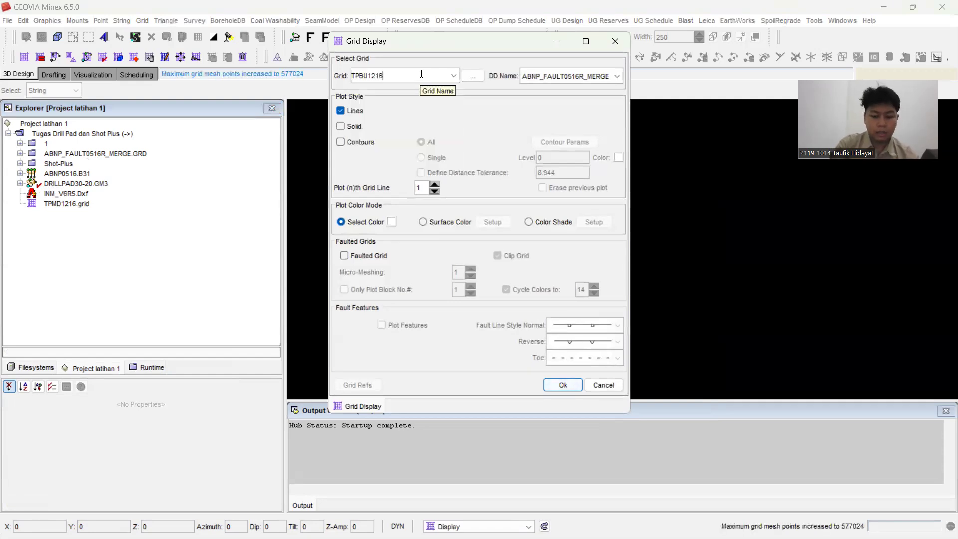
key("BackSpace")
key("BackSpace")
key("BackSpace")
type("MD")
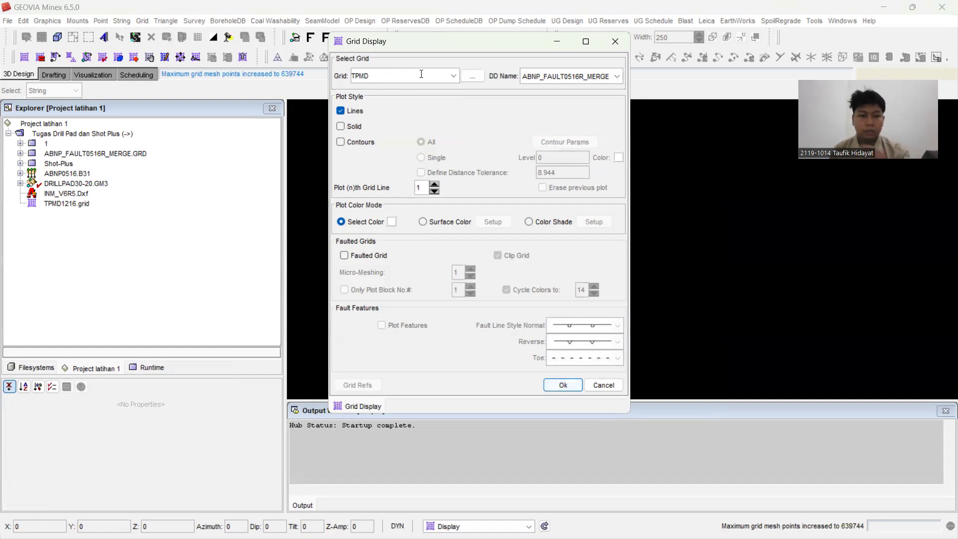
left_click(349, 111)
left_click(348, 142)
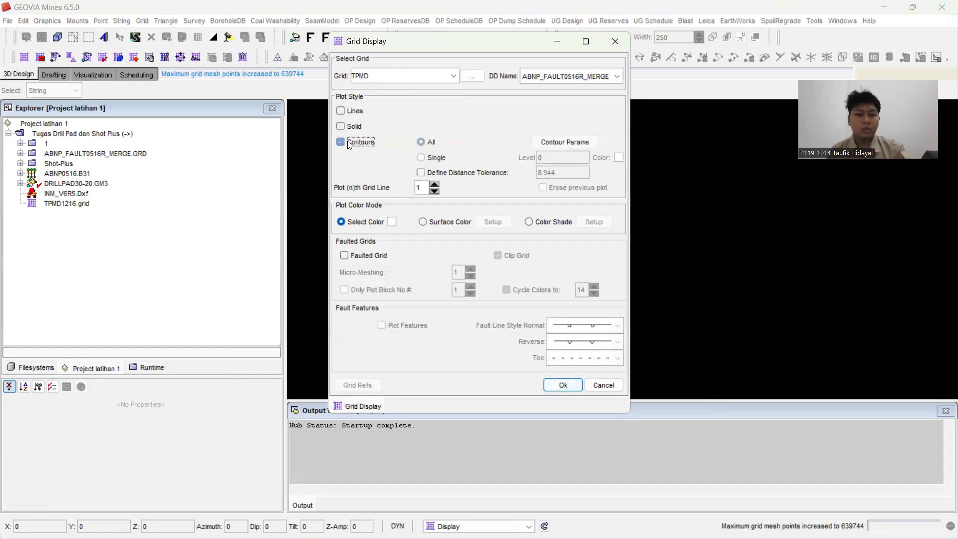
Step: Delete the 50 and 20 contour interval rows and set the first row's interval to 2
left_click(548, 146)
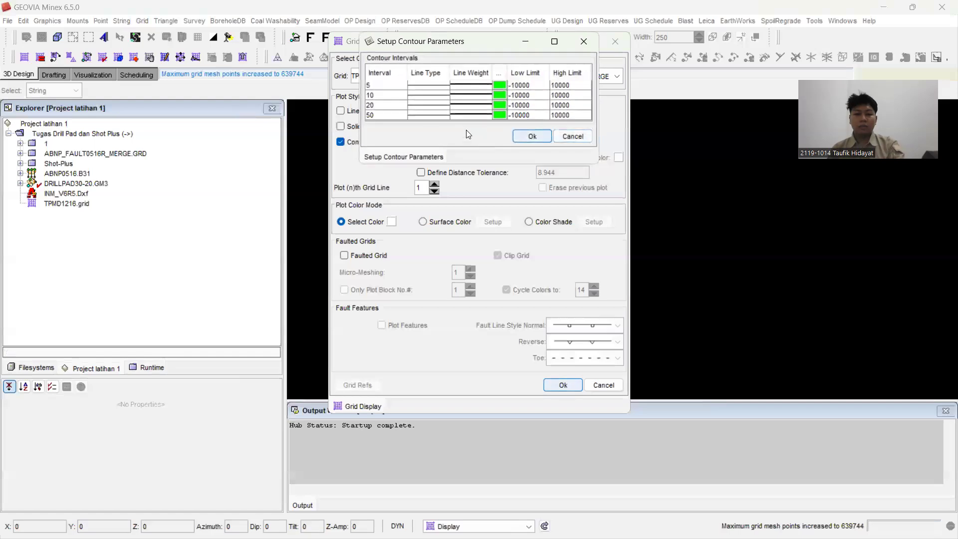
right_click(393, 117)
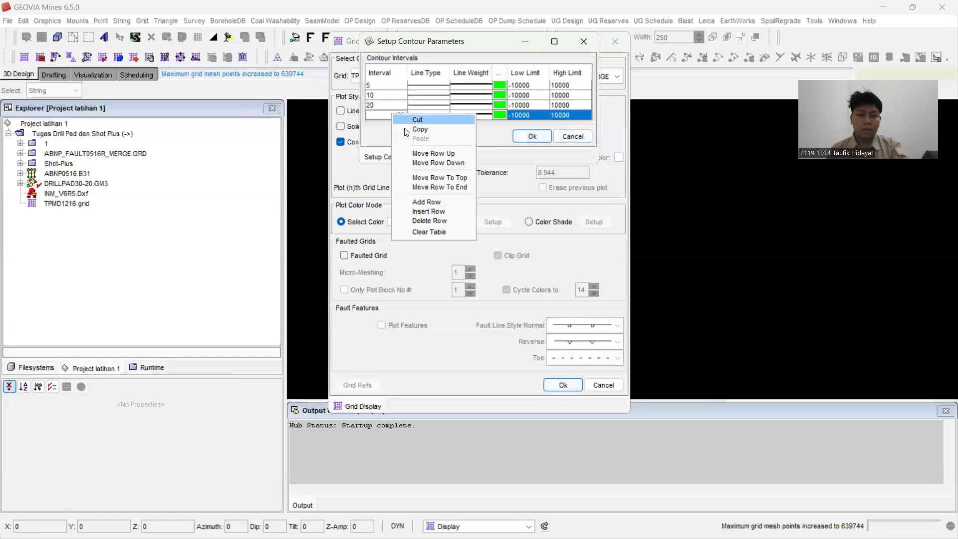
left_click(438, 222)
right_click(383, 104)
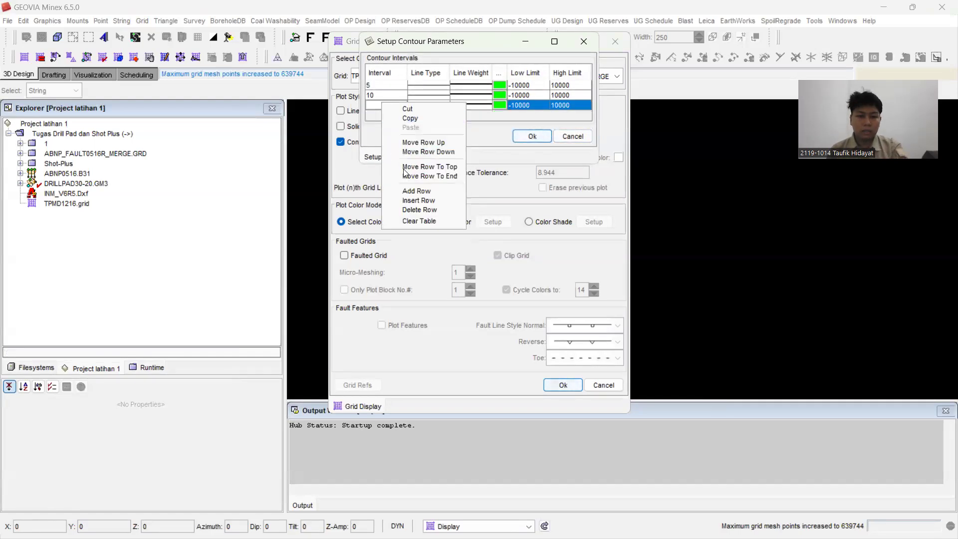
left_click(417, 207)
double_click(390, 82)
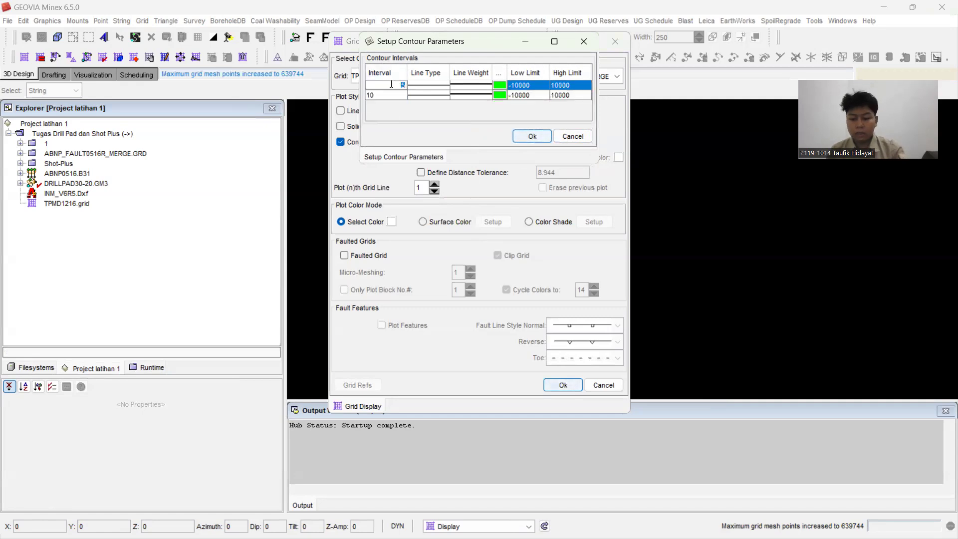
Step: Color the 2 interval contours orange and the 10 interval contours red with a heavier line weight, and accept the contour parameters
left_click(498, 86)
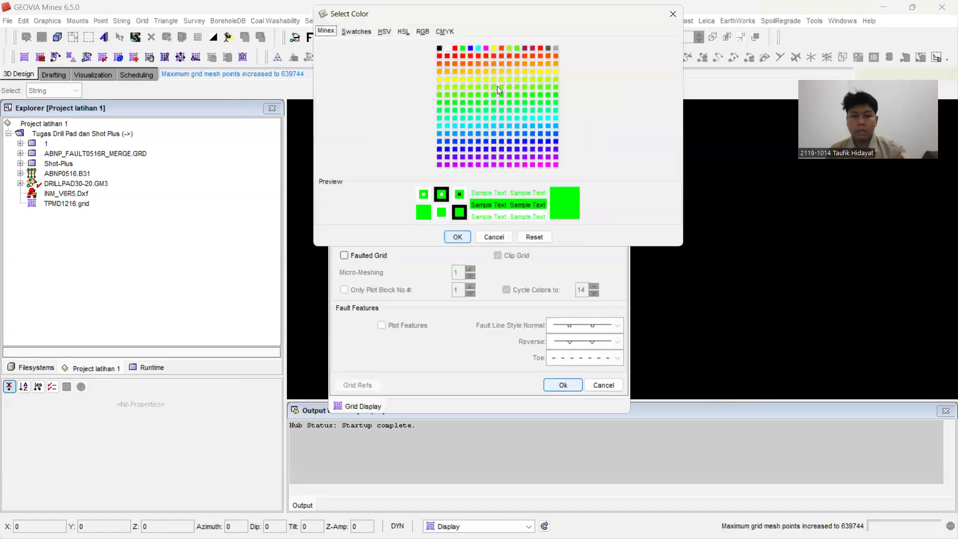
left_click(480, 69)
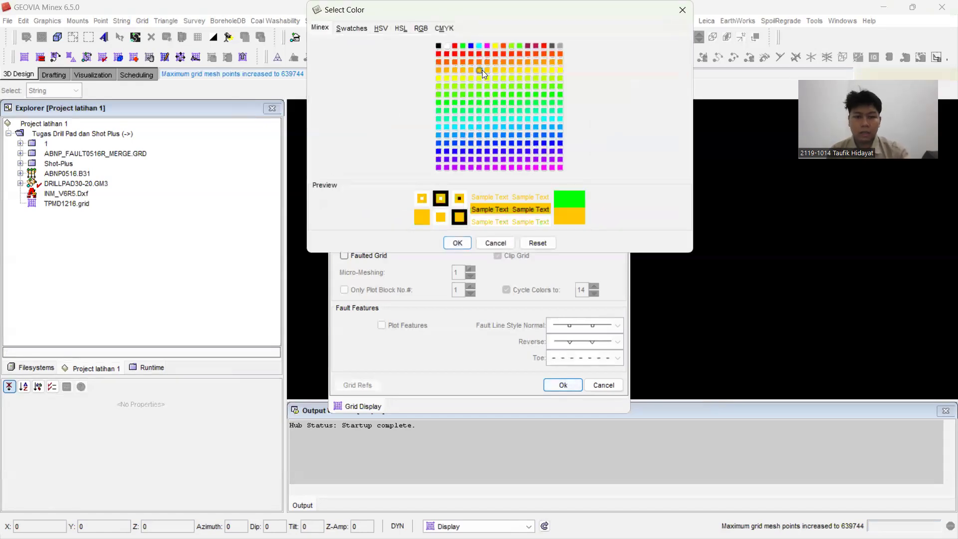
left_click(458, 243)
left_click(497, 95)
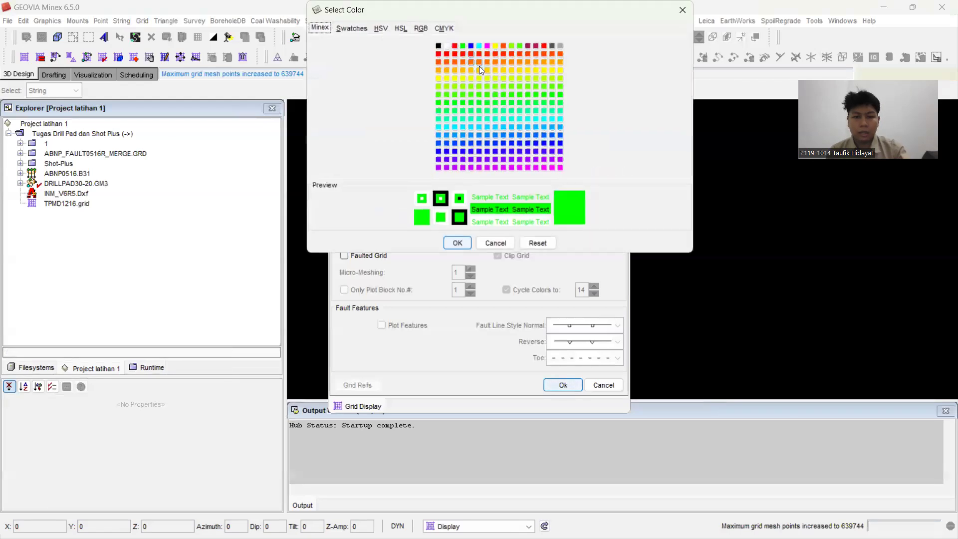
left_click(471, 54)
left_click(458, 243)
left_click(472, 95)
left_click(471, 120)
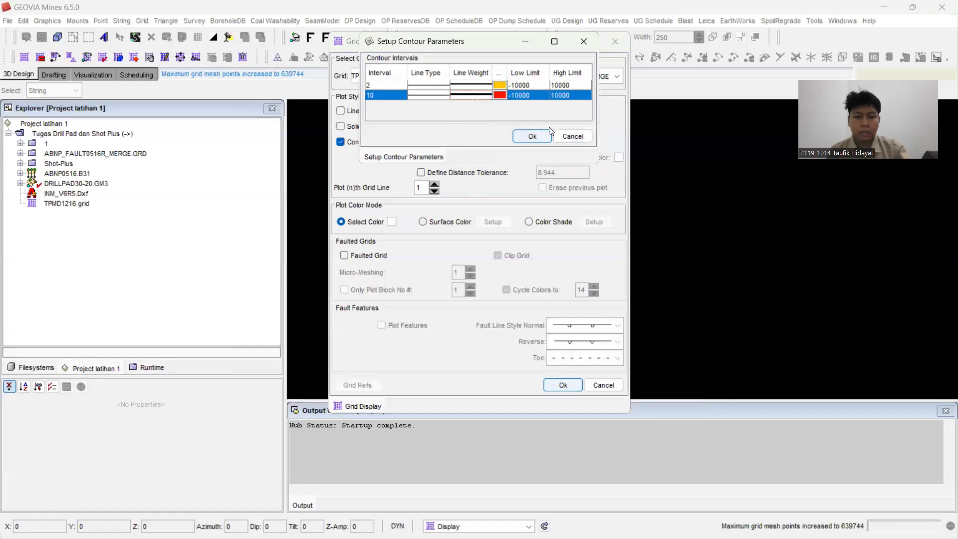
left_click(533, 142)
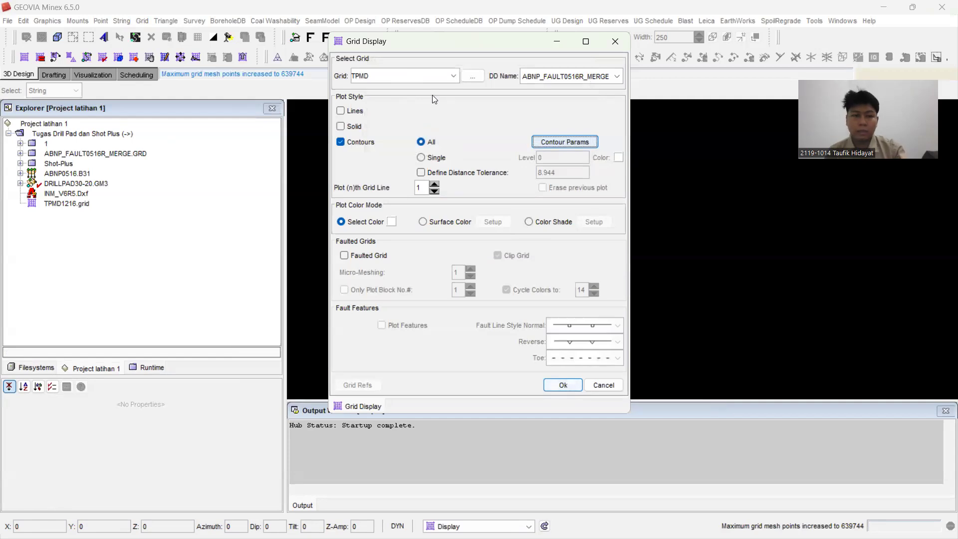
Step: Plot the TPMD grid contours in the graphics window and inspect them up close
left_click(558, 387)
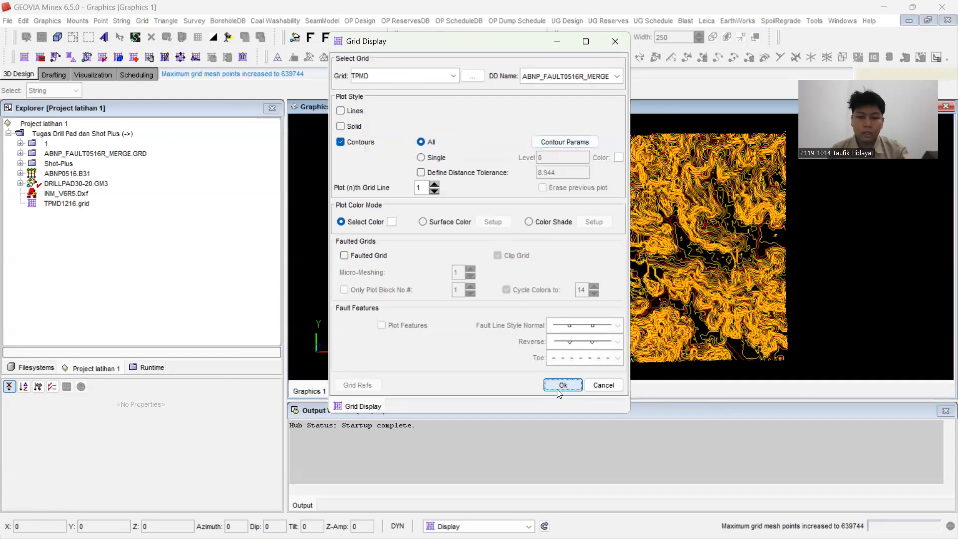
scroll(566, 256, "up", 3)
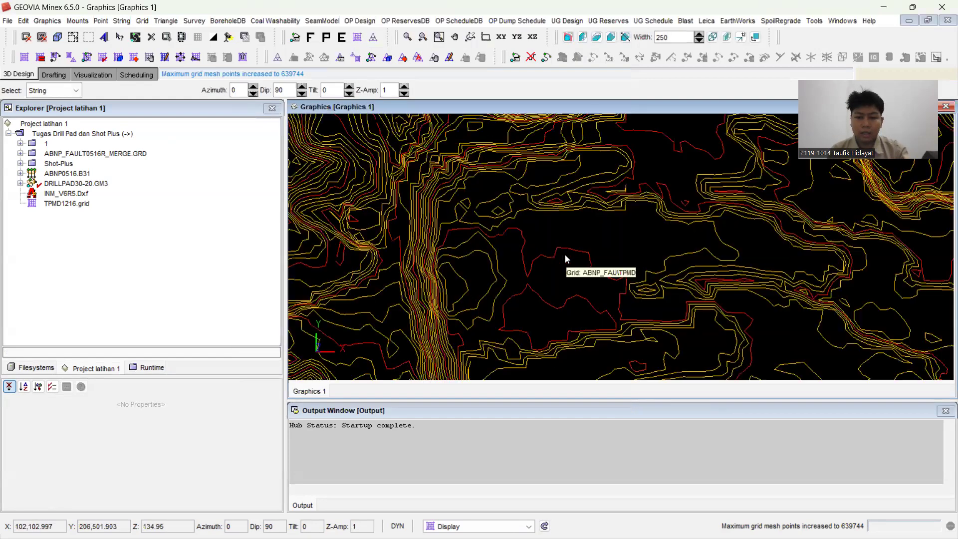
scroll(565, 254, "down", 1)
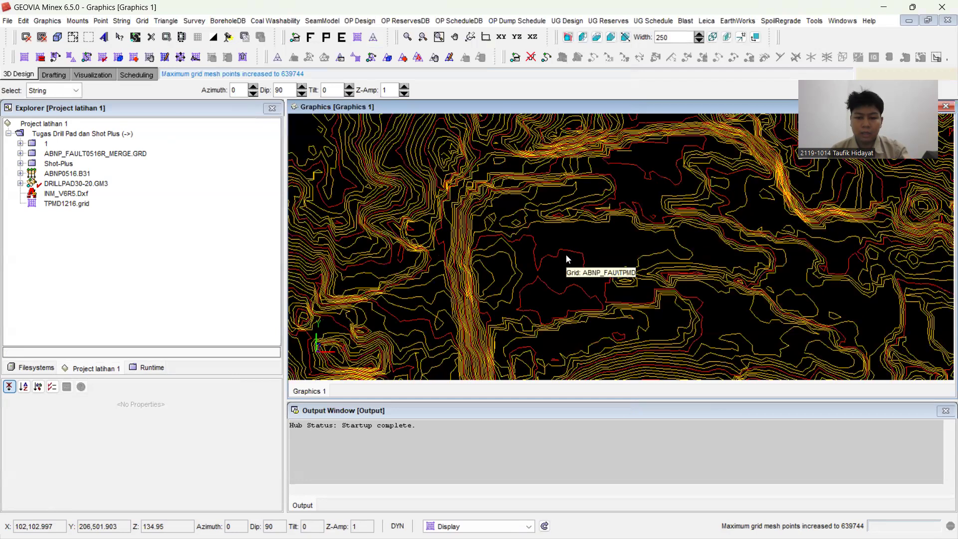
Step: Import INM_V6R5.Dxf as string data, scanning the file so its layer is mapped to INM with ident V6R5
scroll(566, 254, "down", 2)
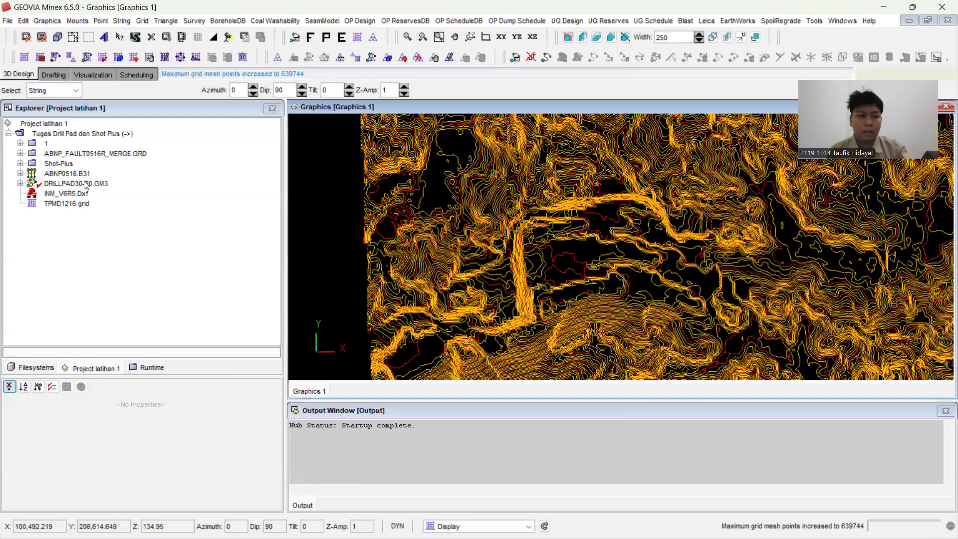
left_click(8, 21)
mouse_move(72, 204)
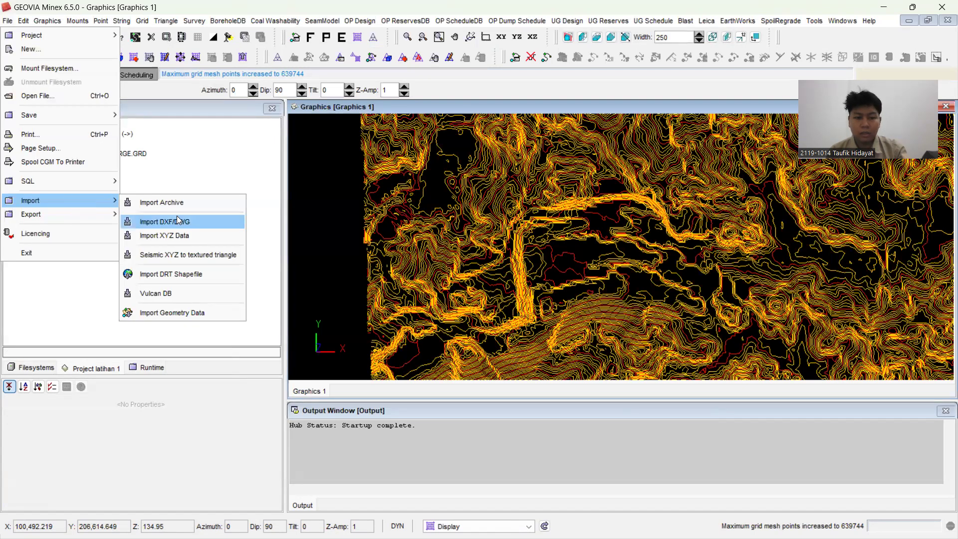
key("Return")
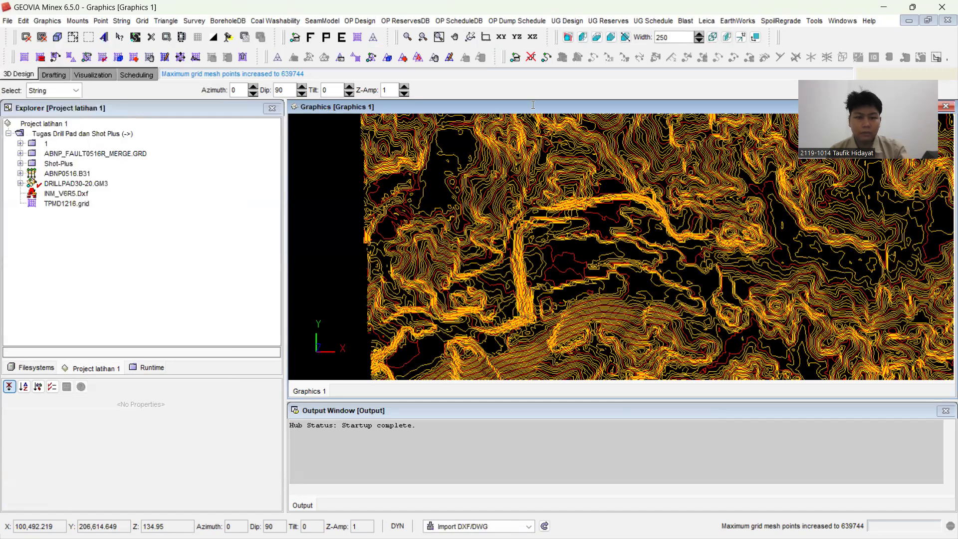
left_click(641, 67)
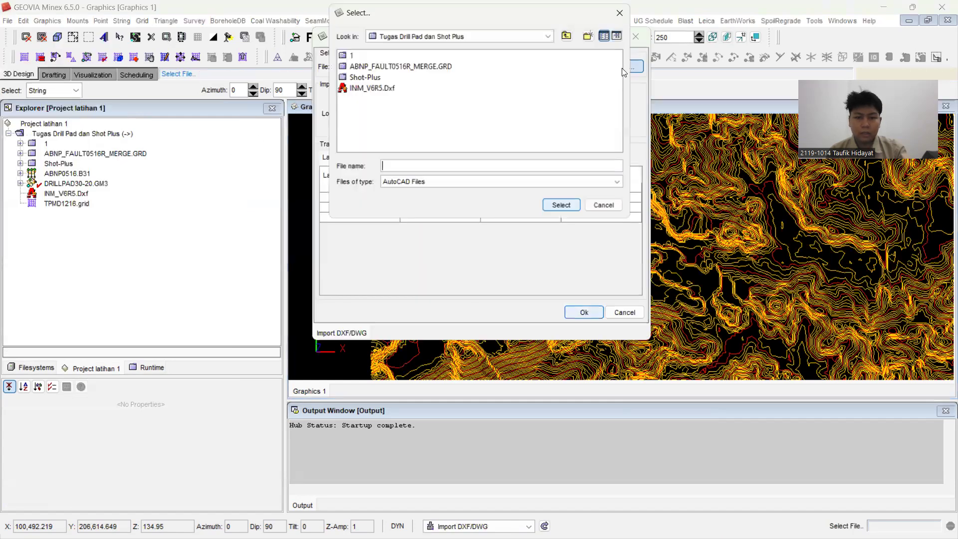
left_click(371, 89)
left_click(572, 207)
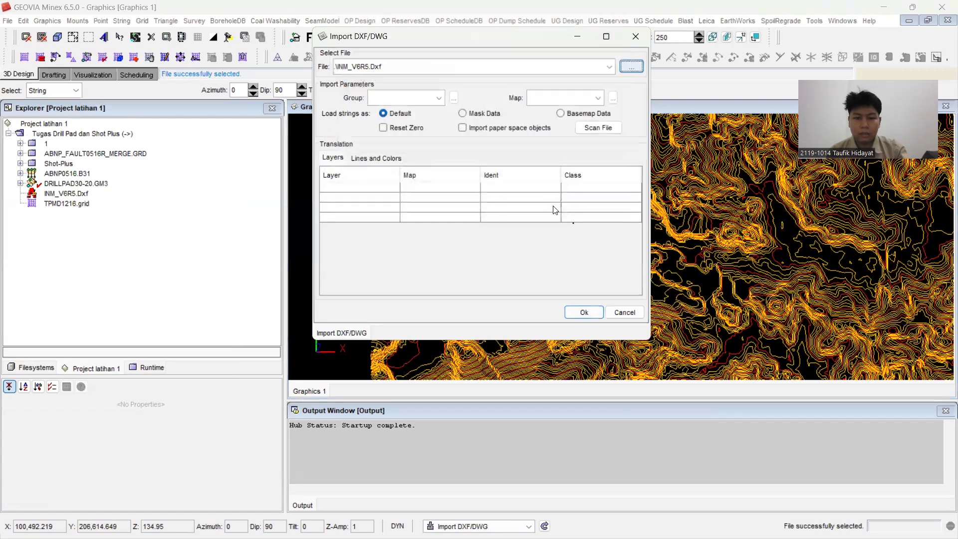
left_click(579, 129)
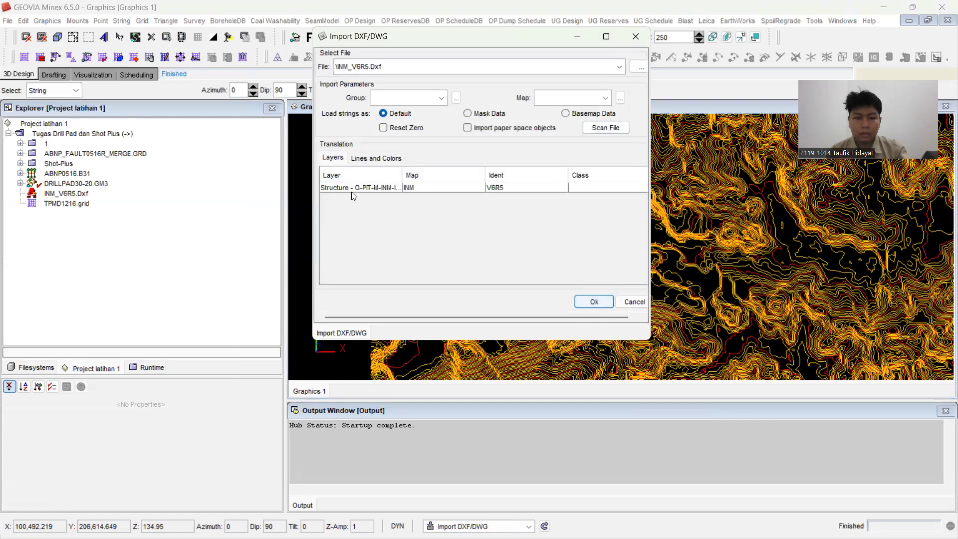
left_click(605, 303)
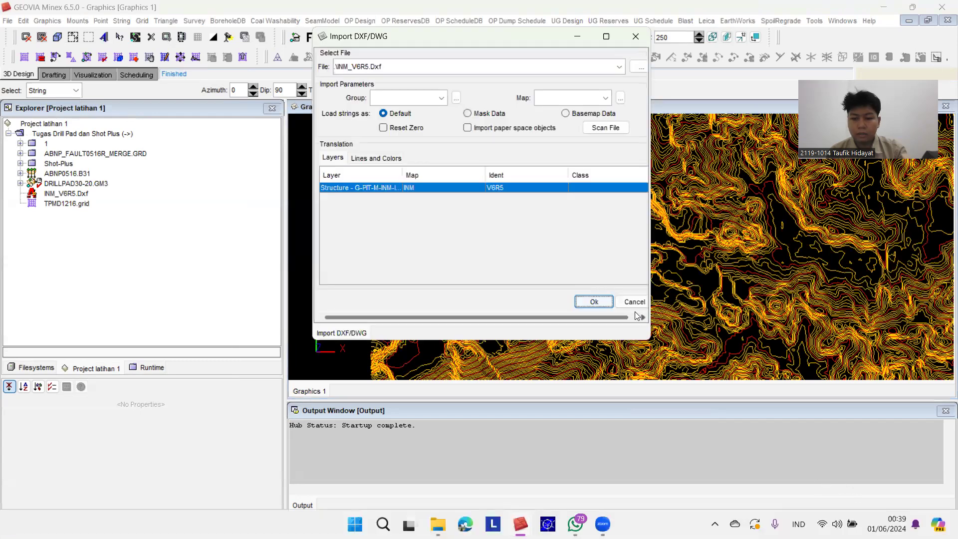
left_click(625, 37)
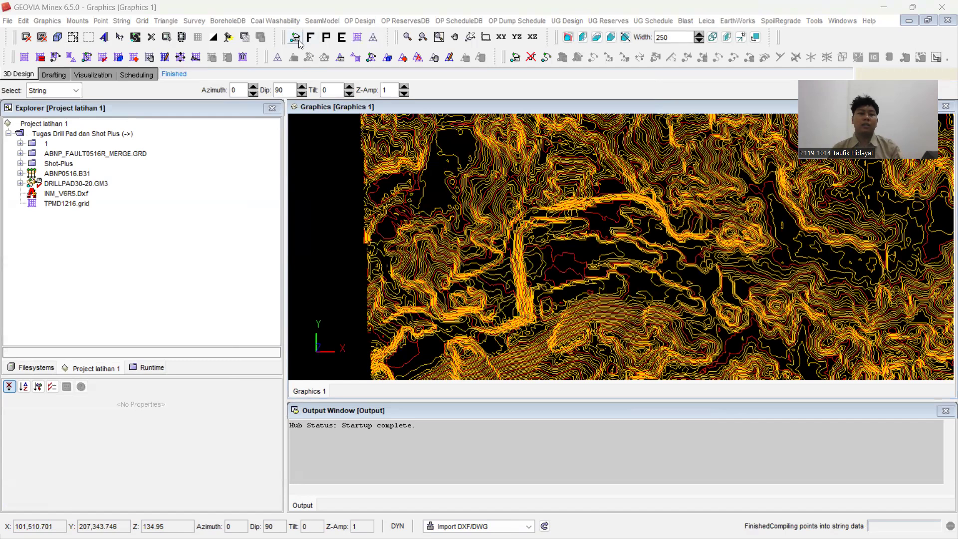
Step: Display all geometry data with ident V6R5 over the grid contours, and close the geometry display settings
left_click(295, 37)
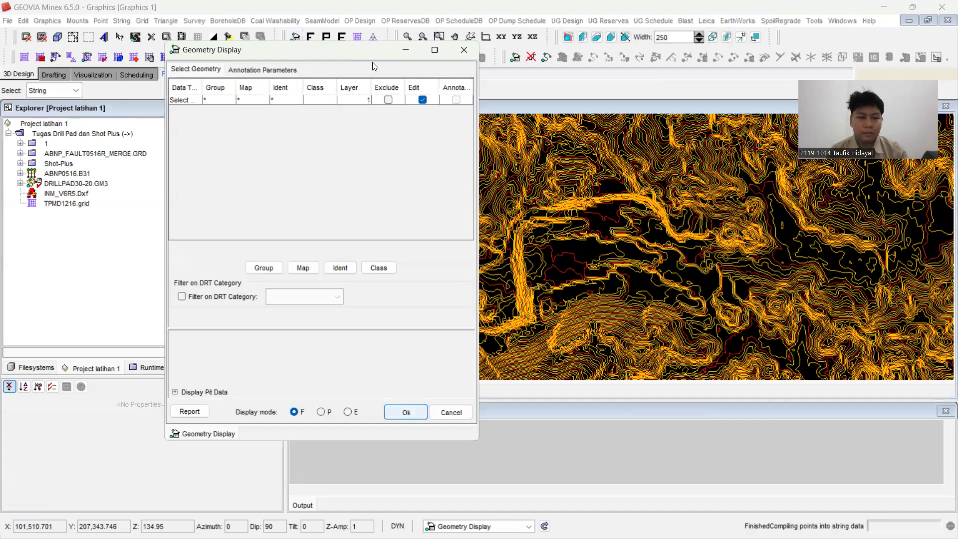
left_click(179, 99)
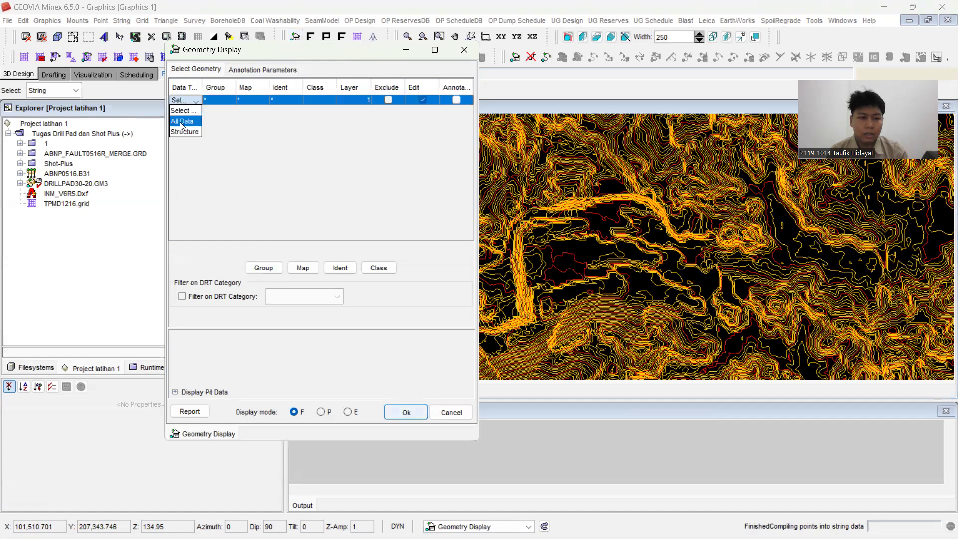
left_click(180, 121)
left_click(340, 268)
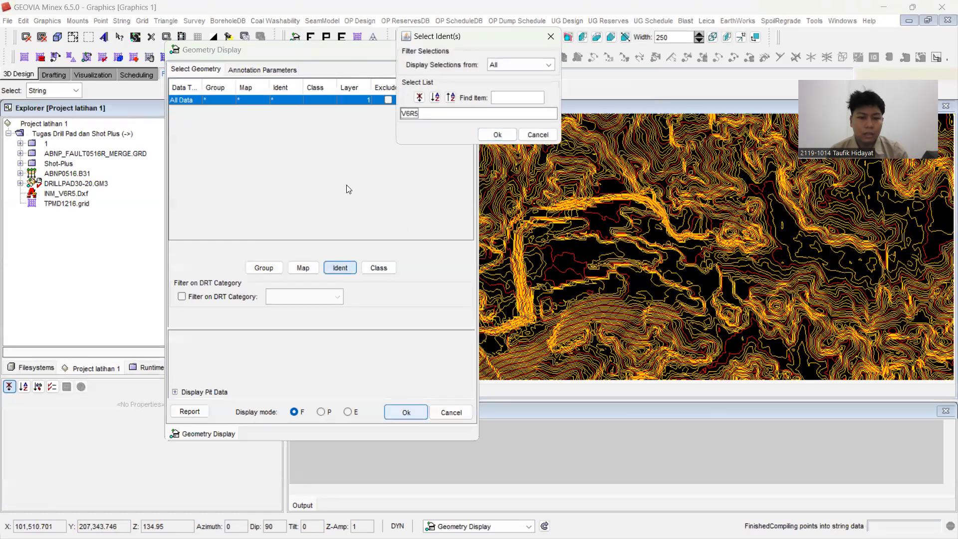
left_click(408, 114)
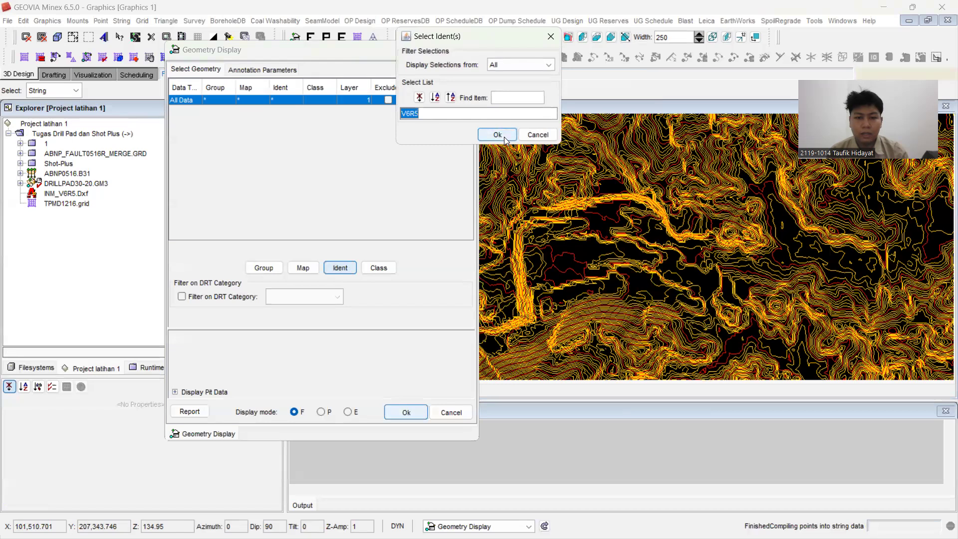
left_click(498, 135)
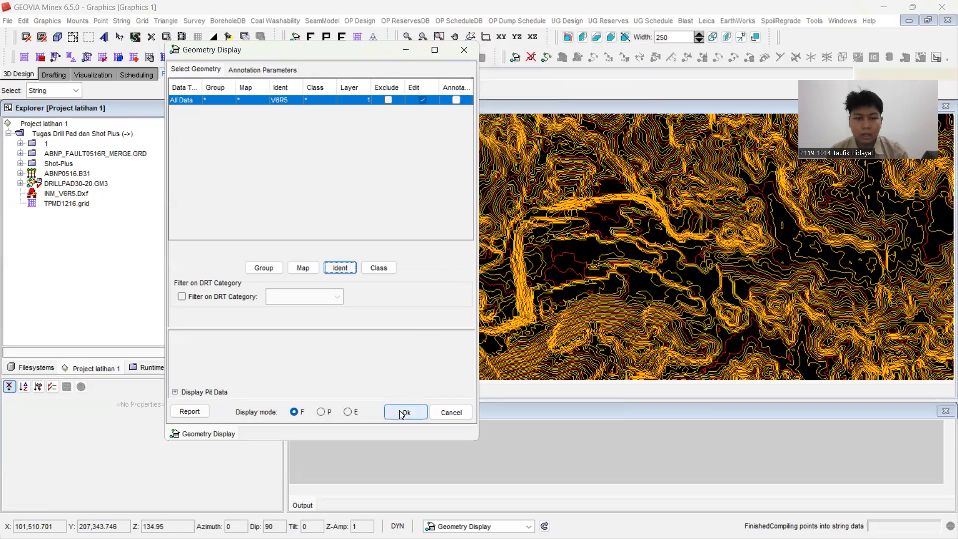
left_click(403, 413)
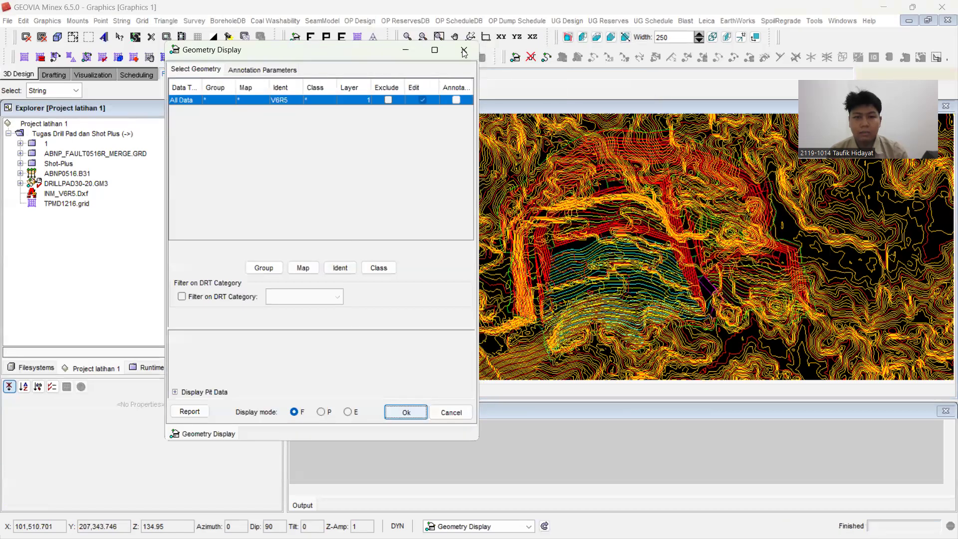
left_click(464, 50)
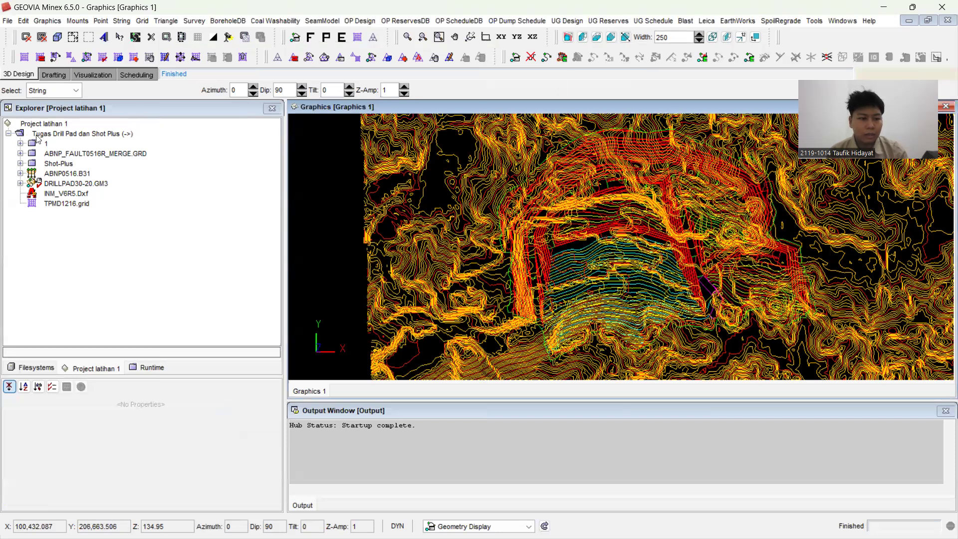
Step: Turn off the visibility of the ABNP_FAULT0516R_MERGE TPMD grid and examine the imported pit design strings on their own
left_click(153, 369)
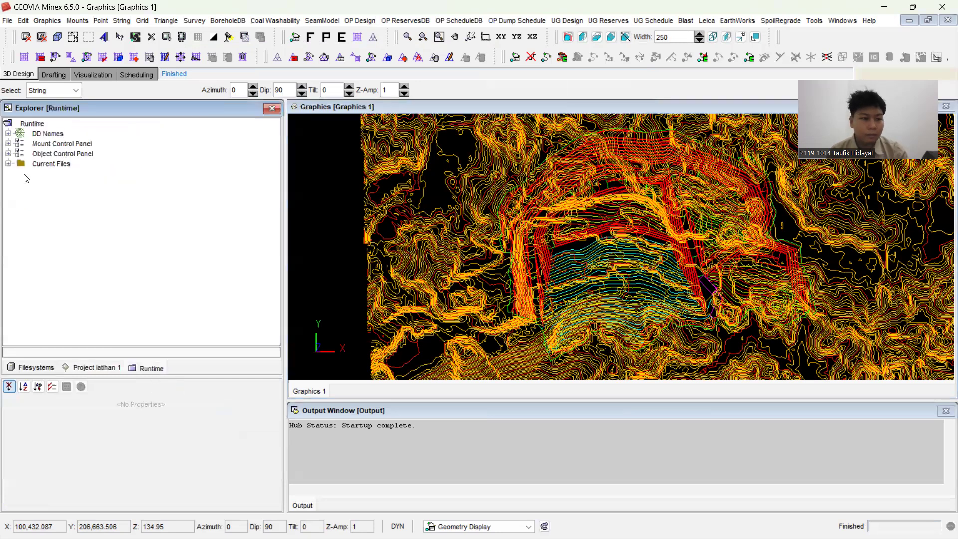
left_click(8, 163)
left_click(8, 154)
left_click(90, 164)
left_click(93, 414)
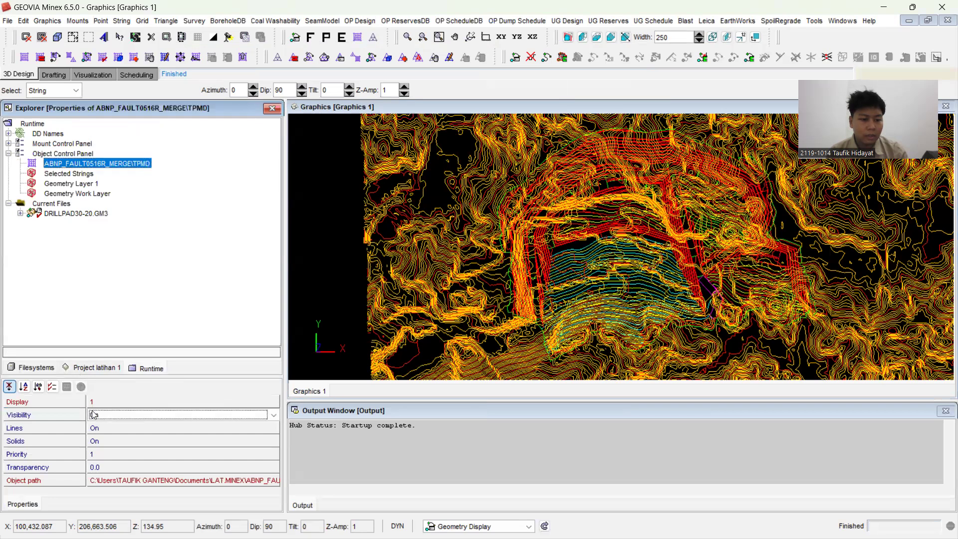
left_click(111, 417)
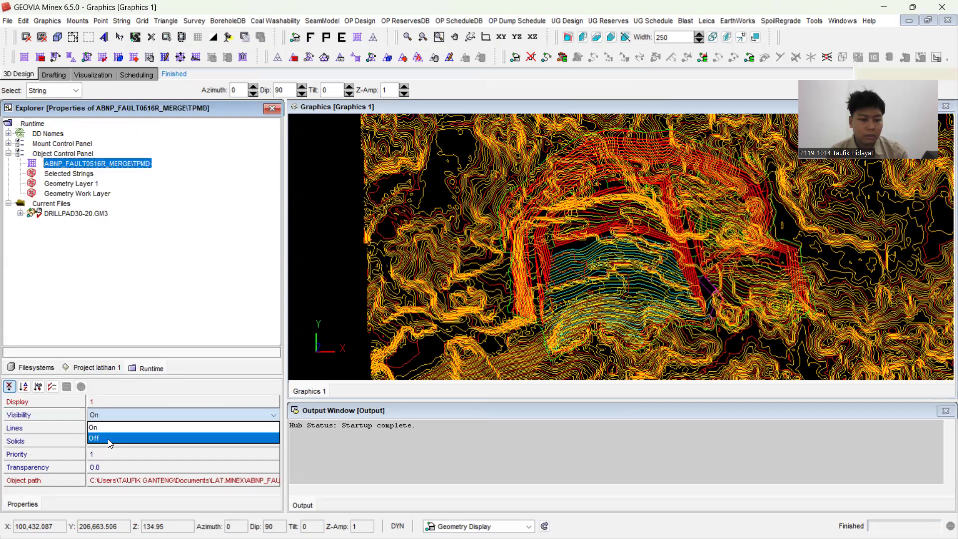
left_click(110, 439)
mouse_move(360, 296)
left_mouse_down()
mouse_move(351, 295)
mouse_move(351, 238)
mouse_move(349, 308)
mouse_move(334, 276)
mouse_move(334, 302)
mouse_move(351, 311)
left_mouse_up()
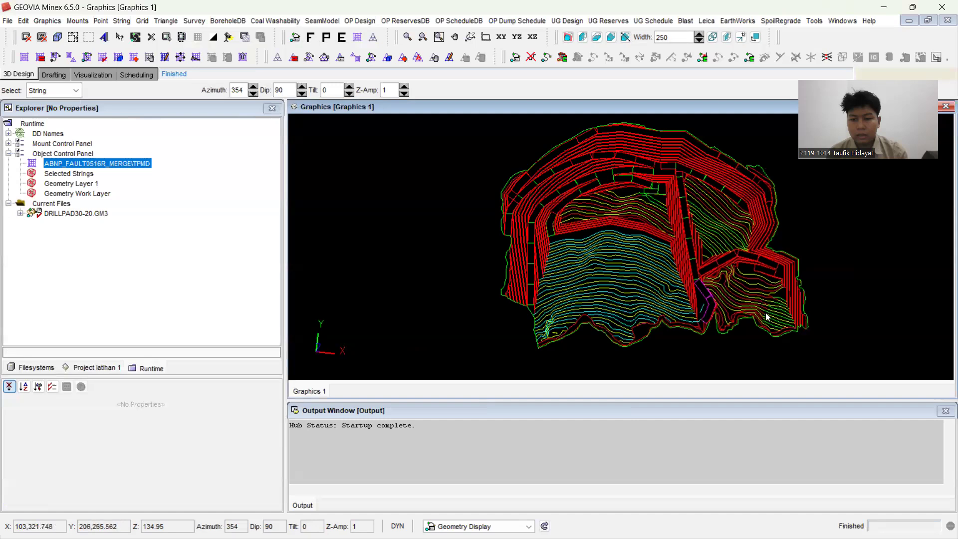
scroll(619, 259, "up", 3)
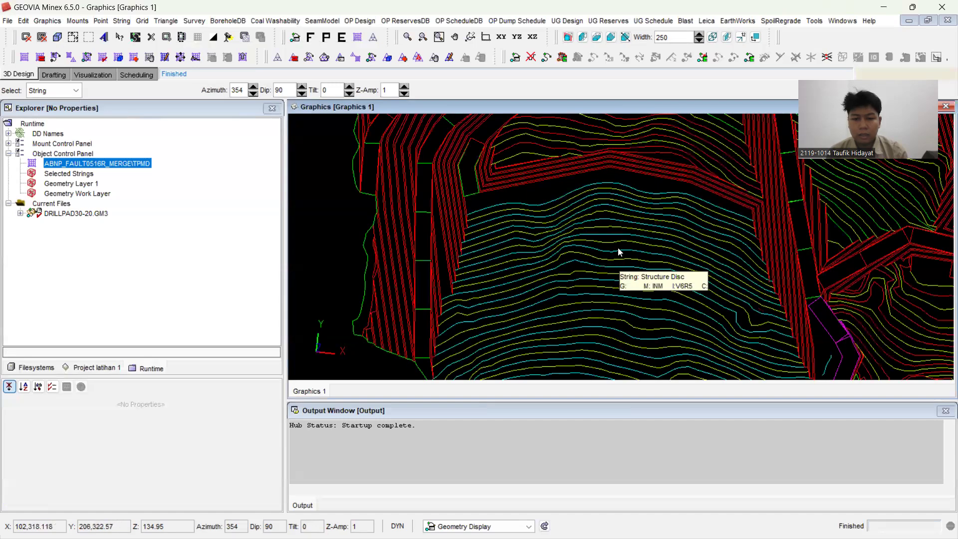
scroll(621, 186, "up", 1)
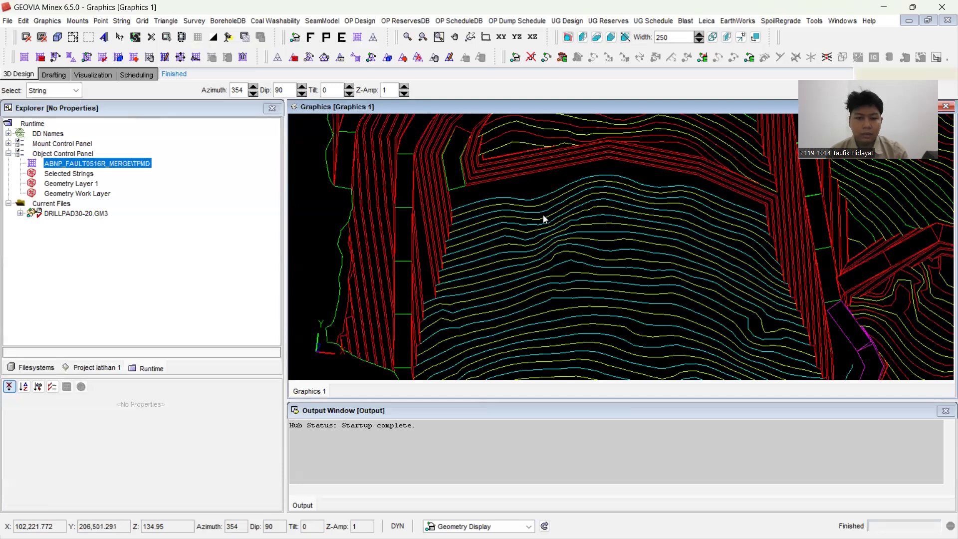
scroll(543, 215, "down", 1)
scroll(529, 215, "down", 1)
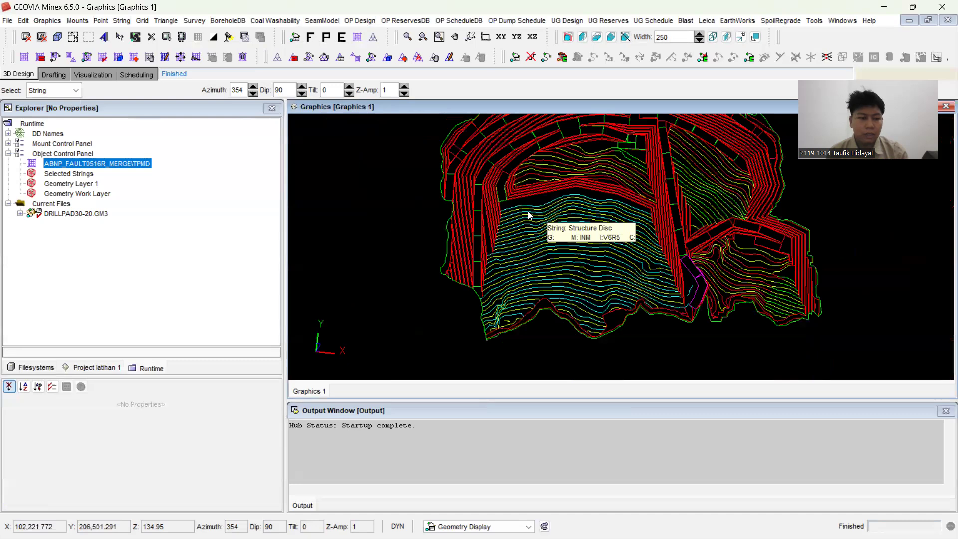
Step: Turn the TPMD grid's visibility back on and redraw the graphics as a final plot
left_click(127, 165)
left_click(109, 416)
left_click(108, 418)
left_click(94, 427)
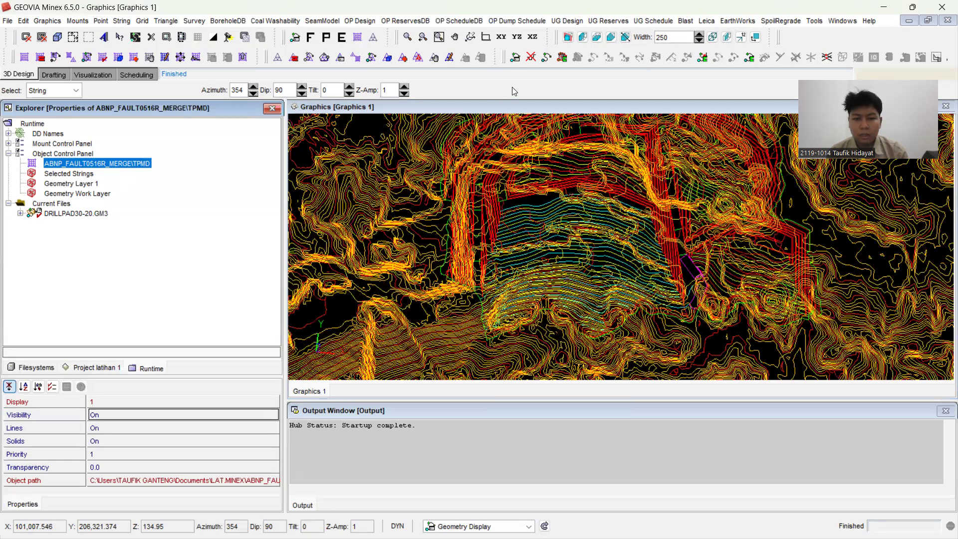
left_click(512, 202)
Step: Query the coordinates and elevation of two points on the red TPMD contour inside the pit, using Snap to Point
scroll(512, 202, "up", 1)
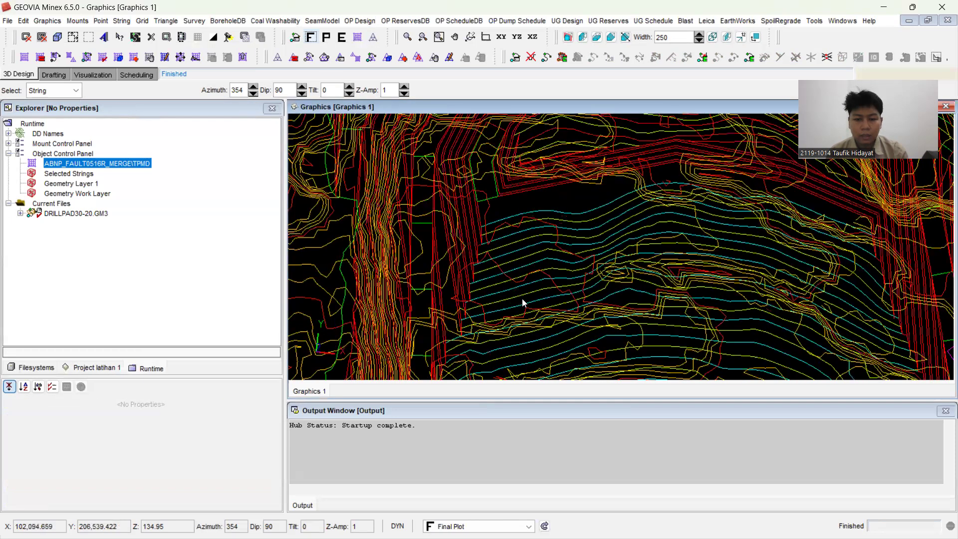
scroll(523, 298, "up", 1)
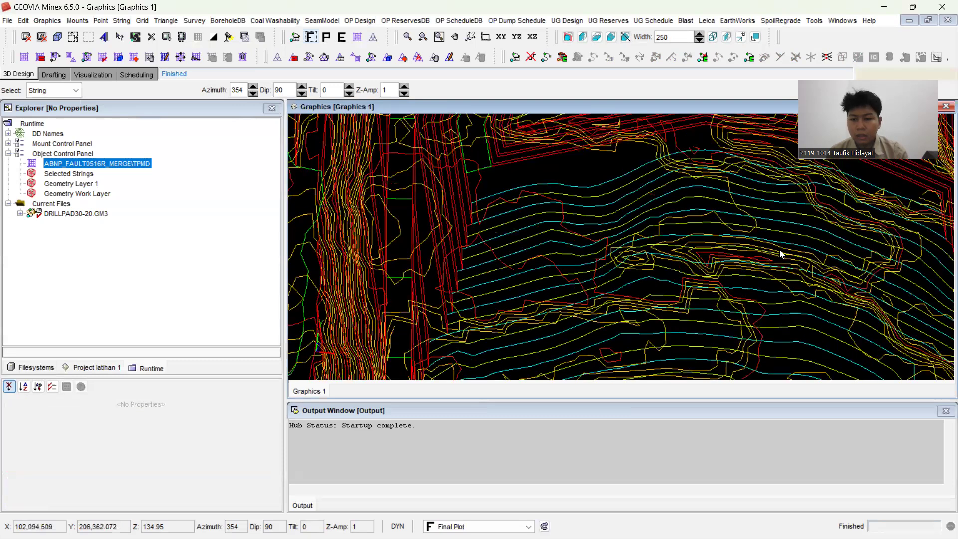
scroll(484, 257, "up", 3)
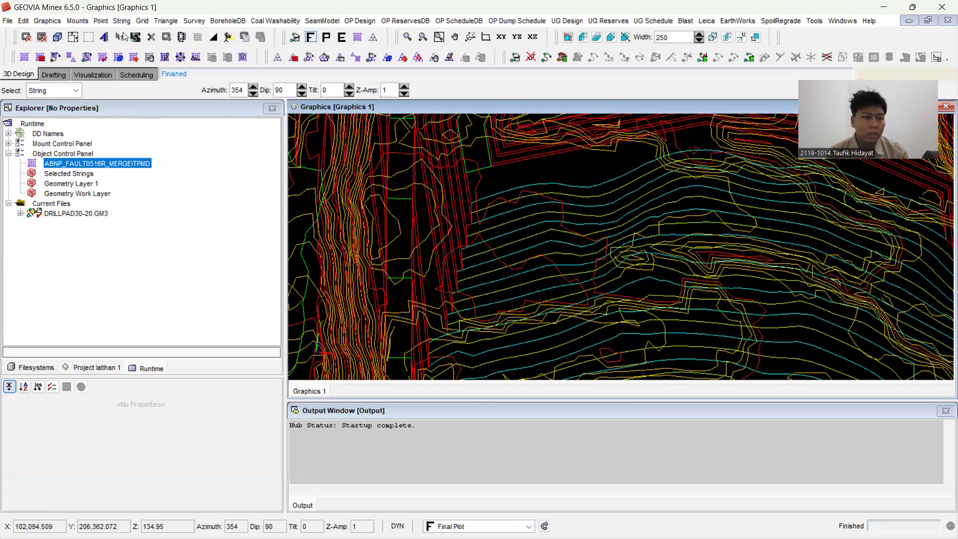
left_click(93, 90)
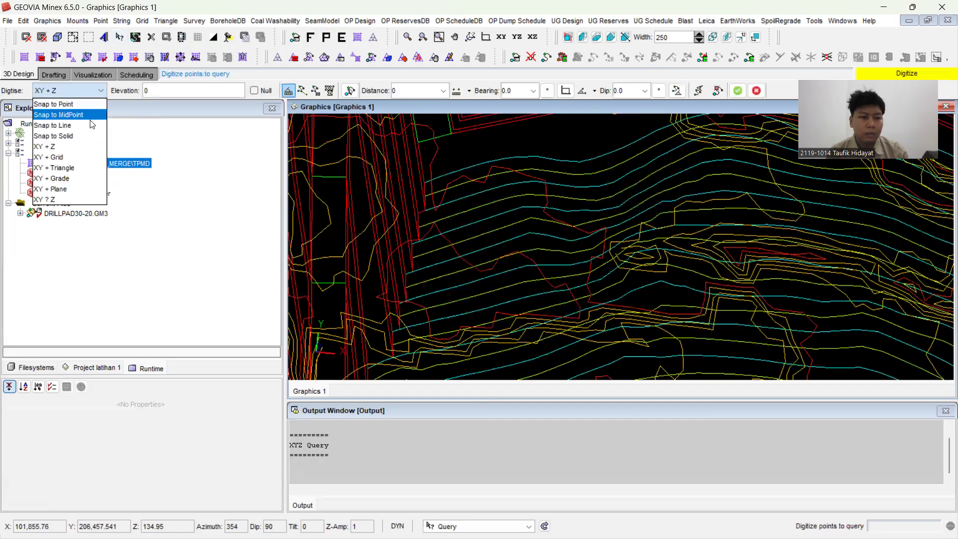
left_click(84, 104)
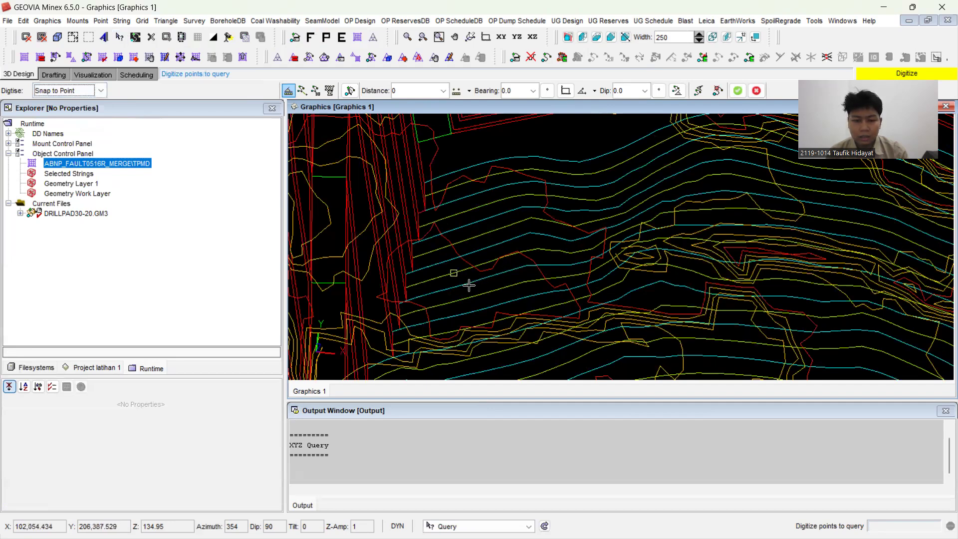
left_click(531, 260)
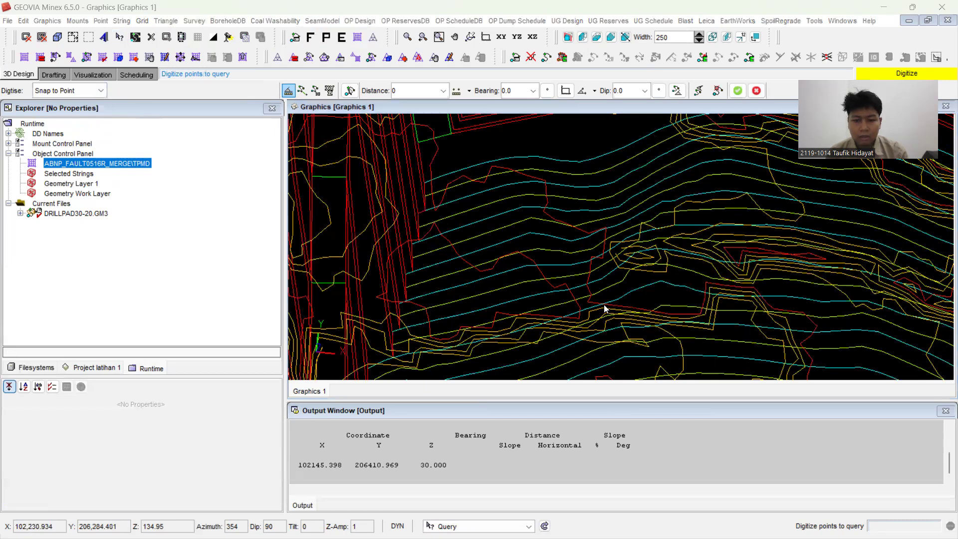
left_click(447, 470)
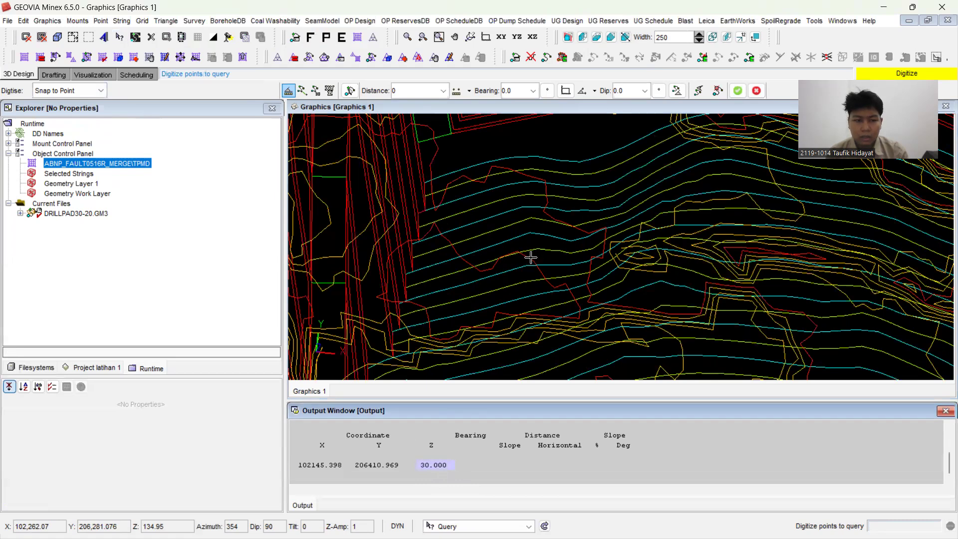
left_click(500, 312)
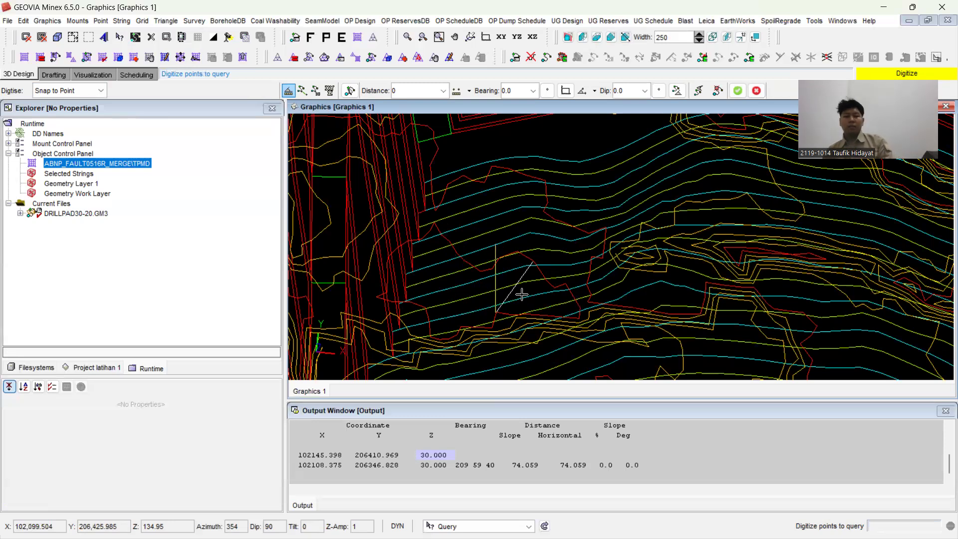
scroll(485, 305, "up", 1)
scroll(487, 304, "up", 2)
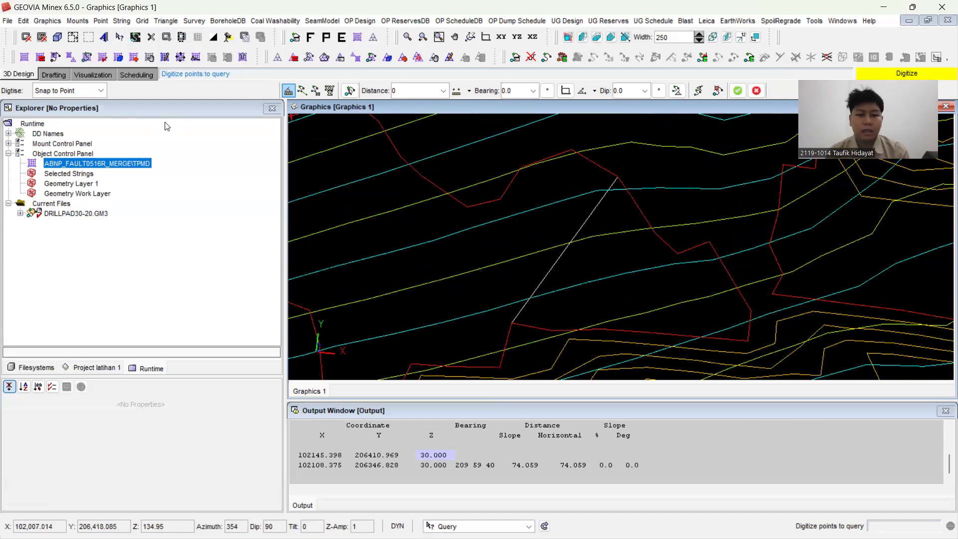
Step: Start creating a string in DRILLPAD30-20 with data type Structure, string type Boundary, group DB and map ELV30-20
left_click(79, 220)
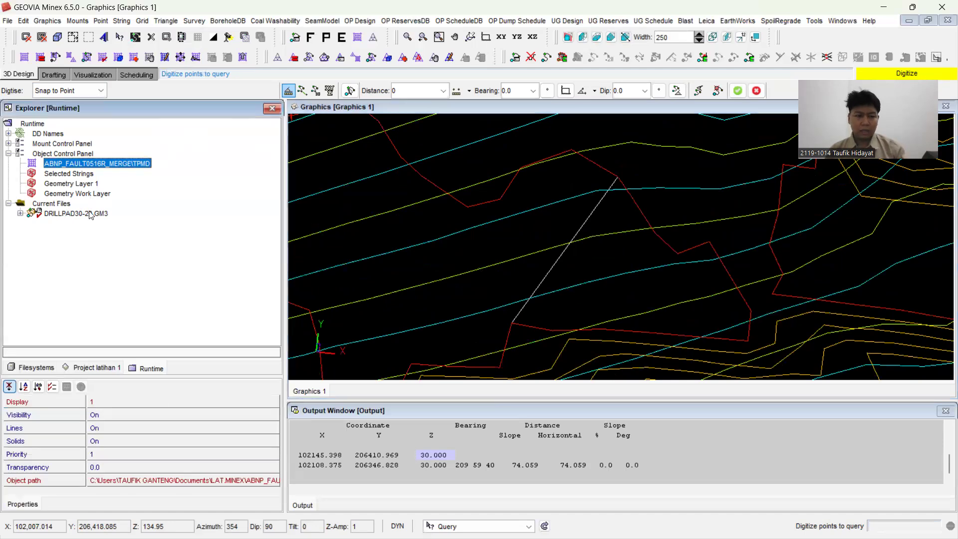
left_click(90, 214)
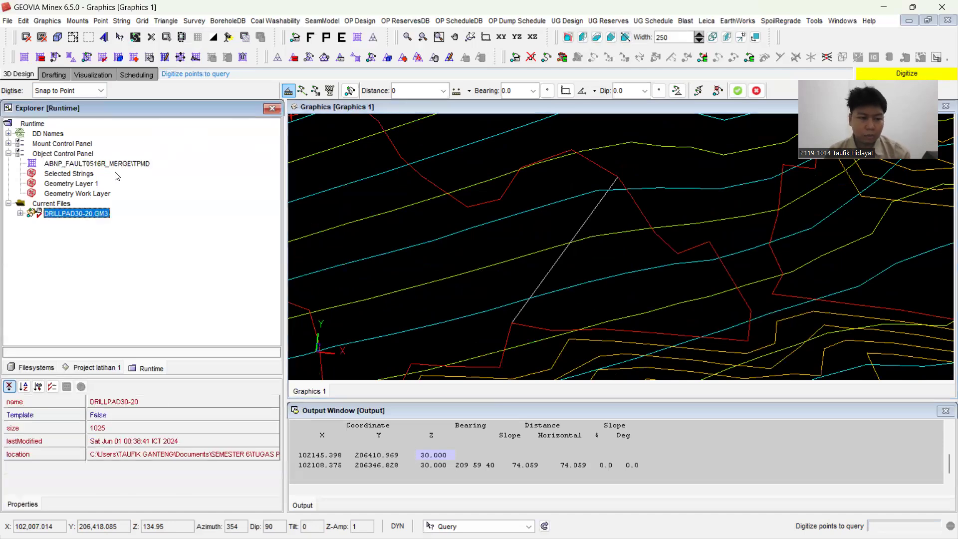
left_click(123, 22)
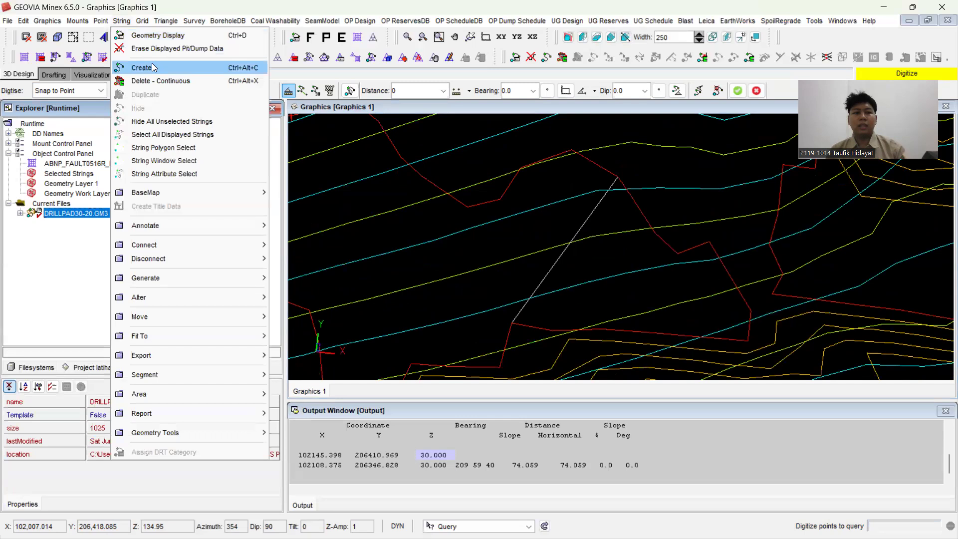
left_click(154, 67)
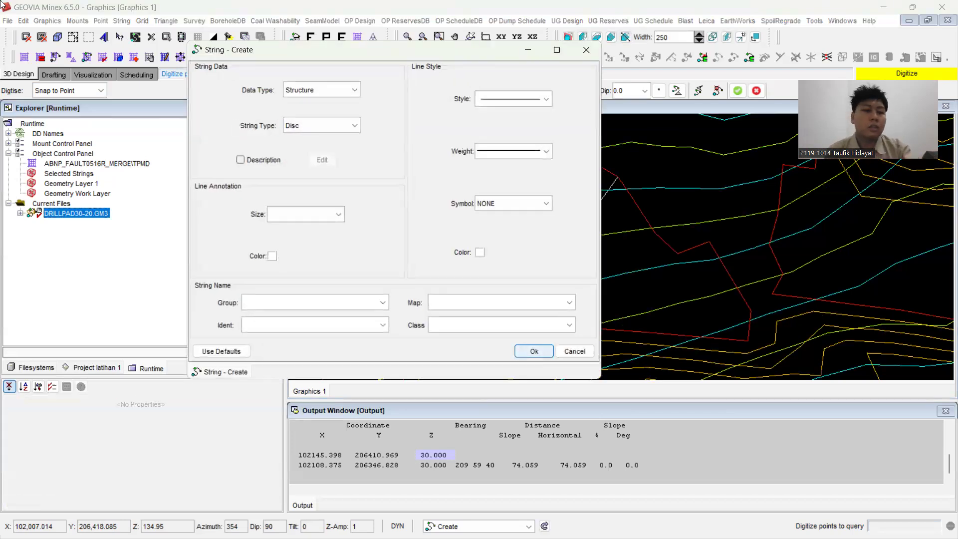
left_click(324, 125)
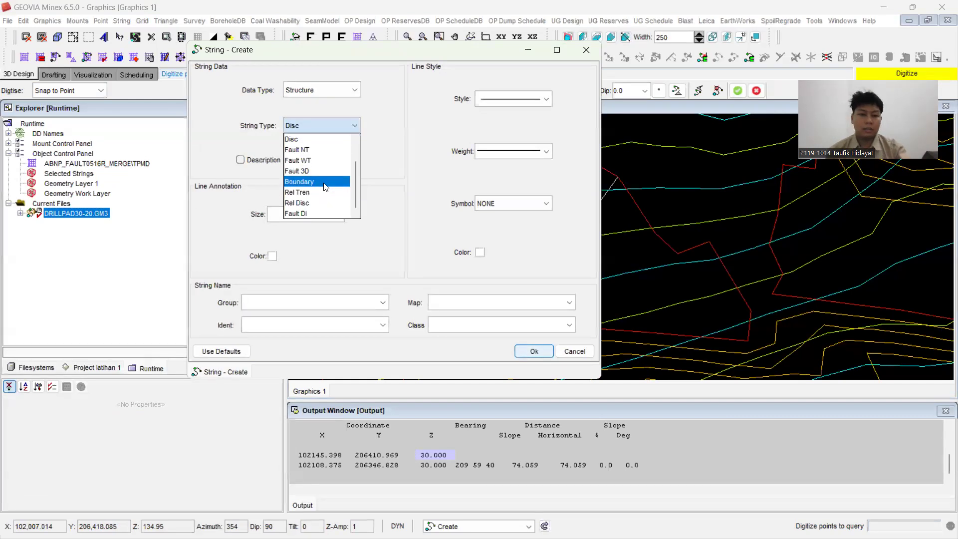
left_click(307, 306)
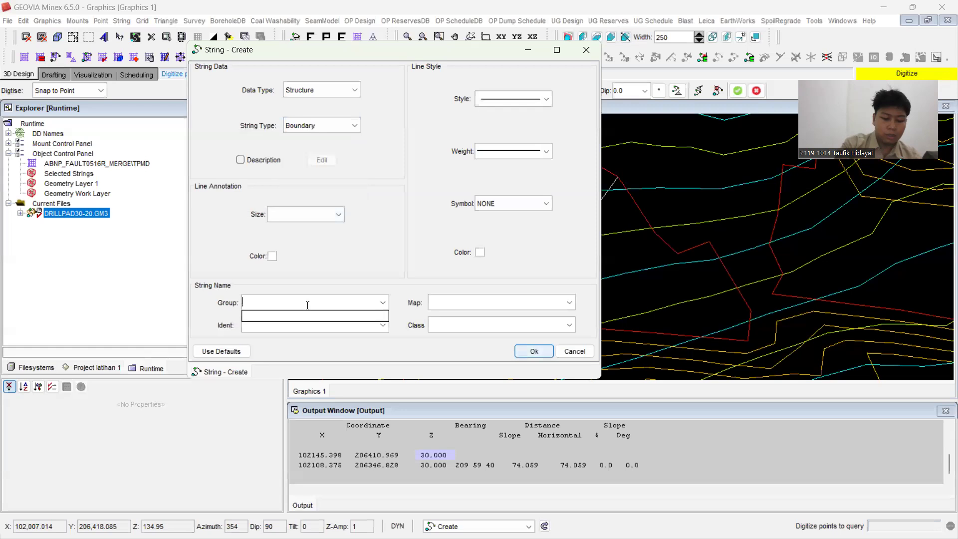
left_click(481, 297)
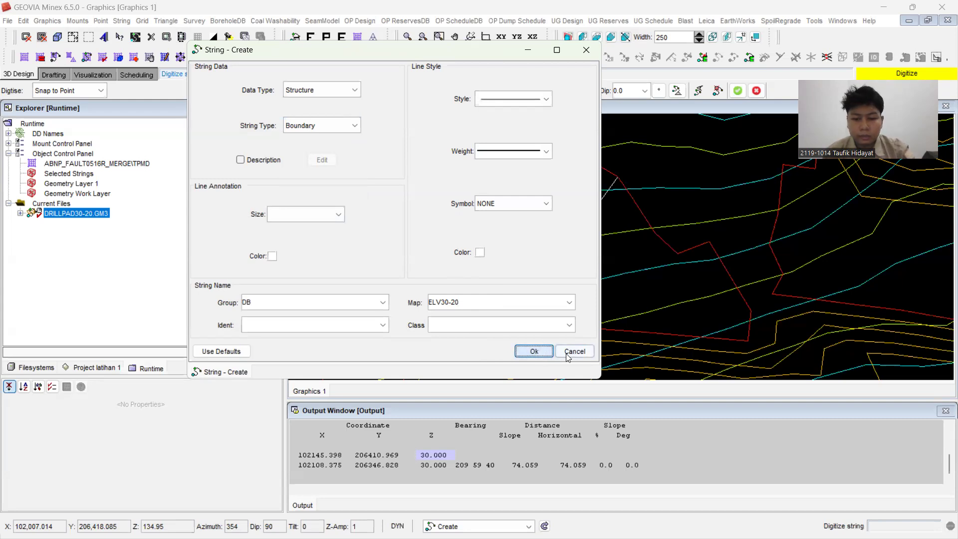
left_click_drag(234, 56, 156, 150)
left_click(525, 151)
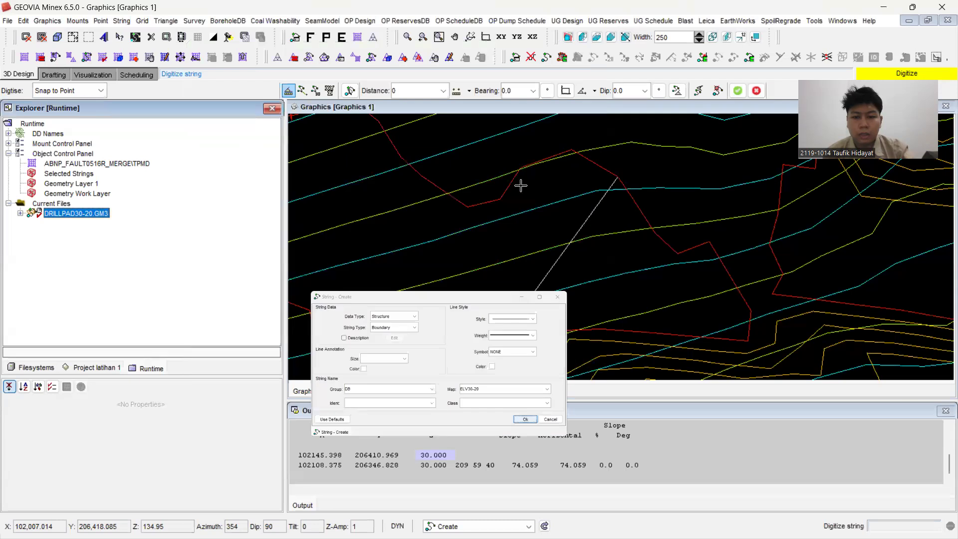
Step: Digitise a closed four-corner boundary about 59 by 28 m inside the red pit contour, using XY + Z at elevation 0
left_click(92, 90)
left_click(68, 145)
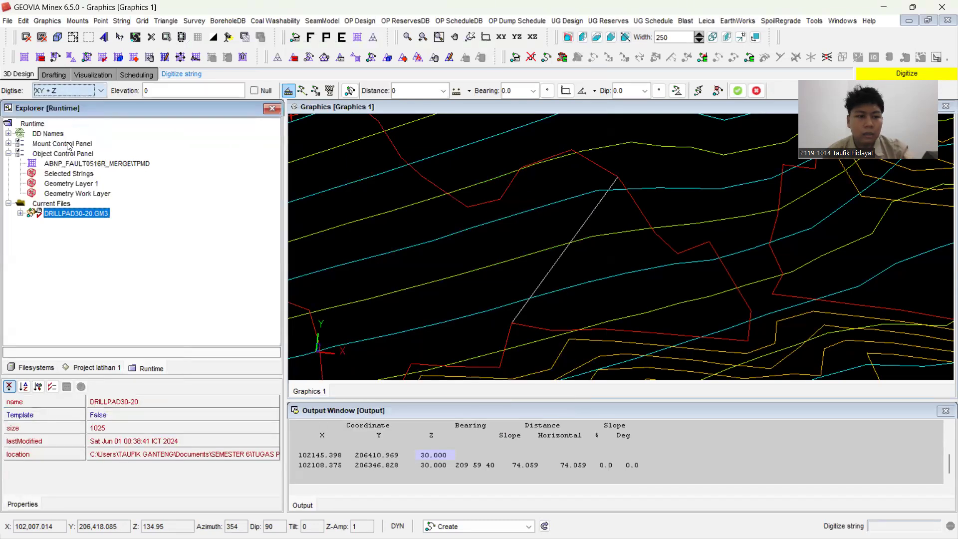
left_click(495, 229)
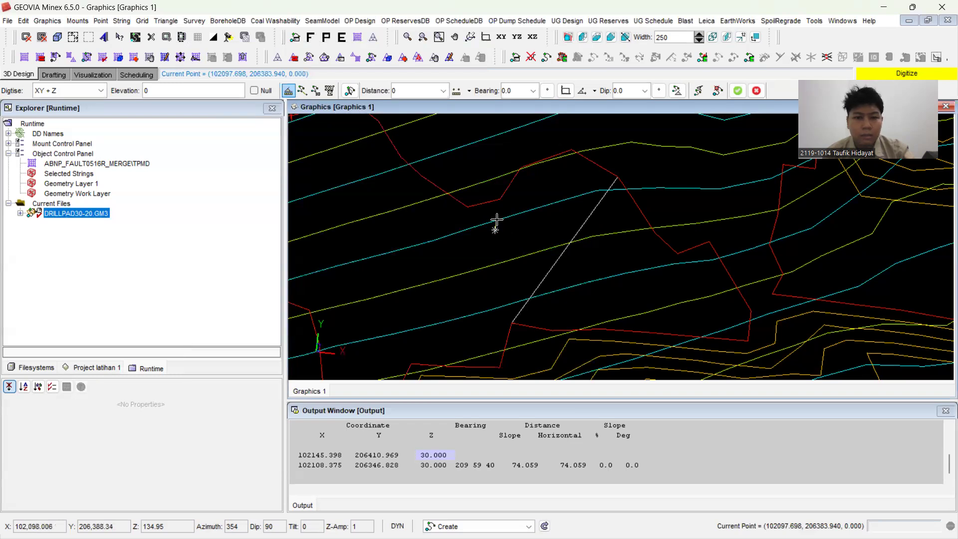
left_click(639, 229)
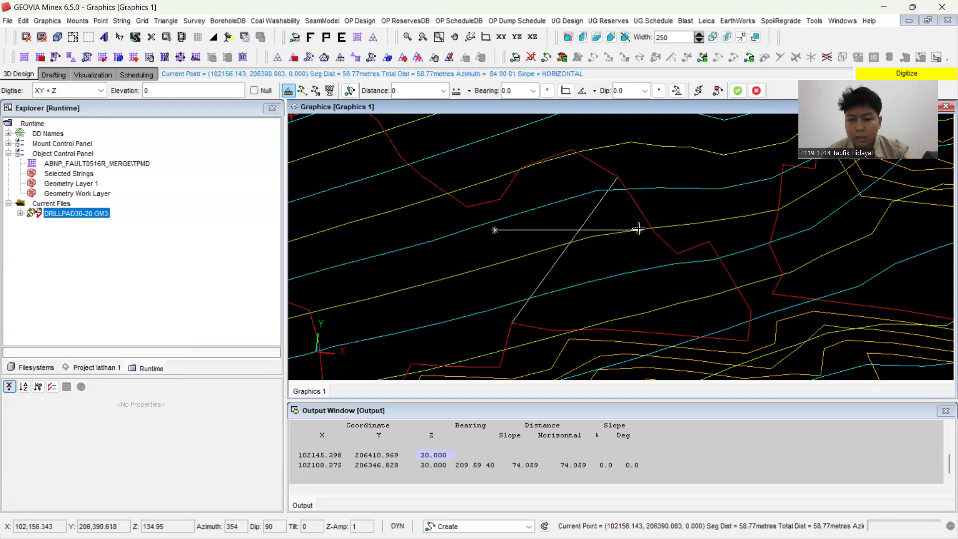
left_click(639, 298)
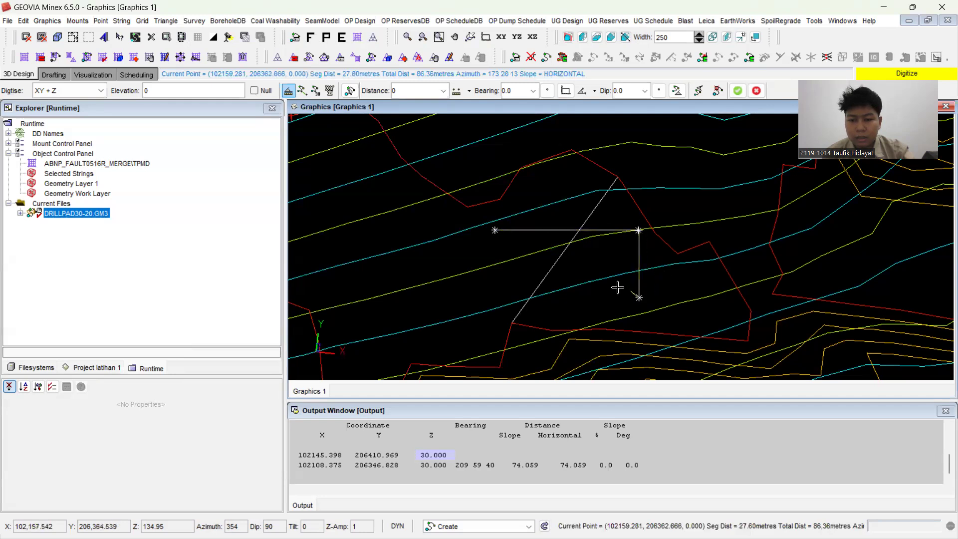
left_click(500, 297)
right_click(499, 297)
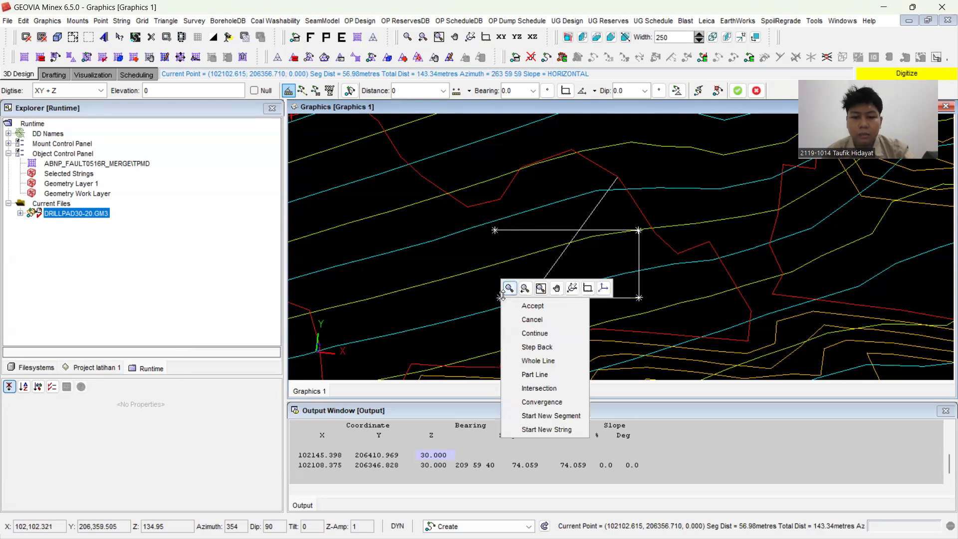
left_click(539, 306)
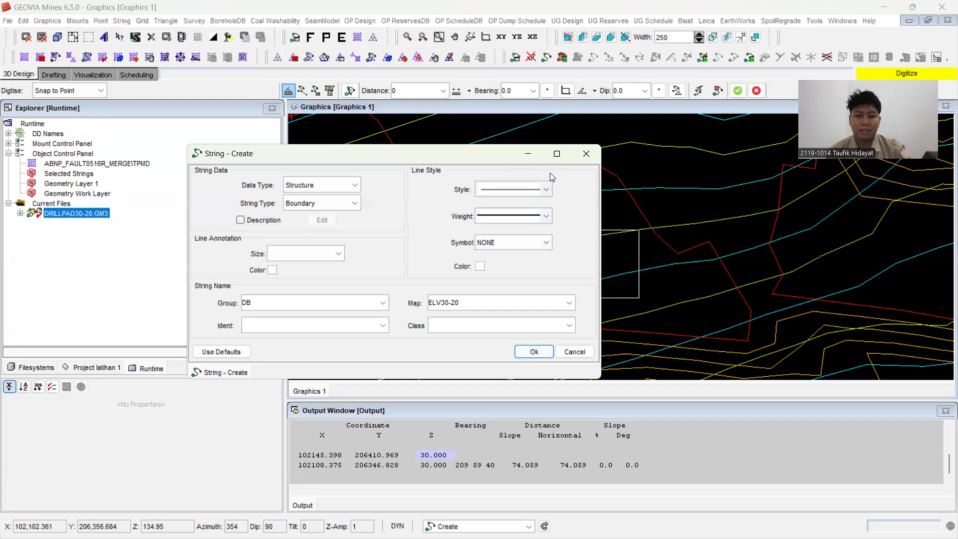
left_click(530, 156)
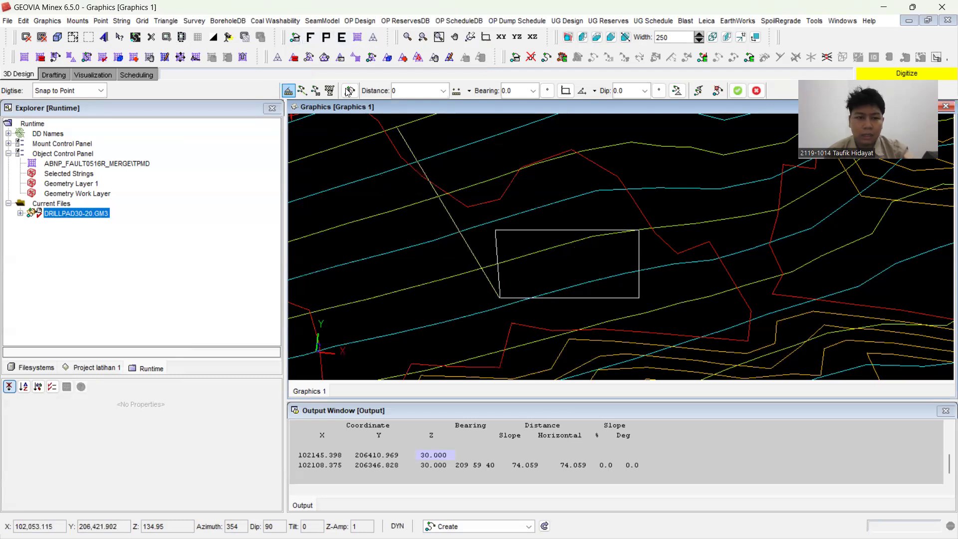
Step: Exclude the V6R5 data from the geometry display while keeping the Structure entry DB, ELV30-20 displayed
left_click(296, 37)
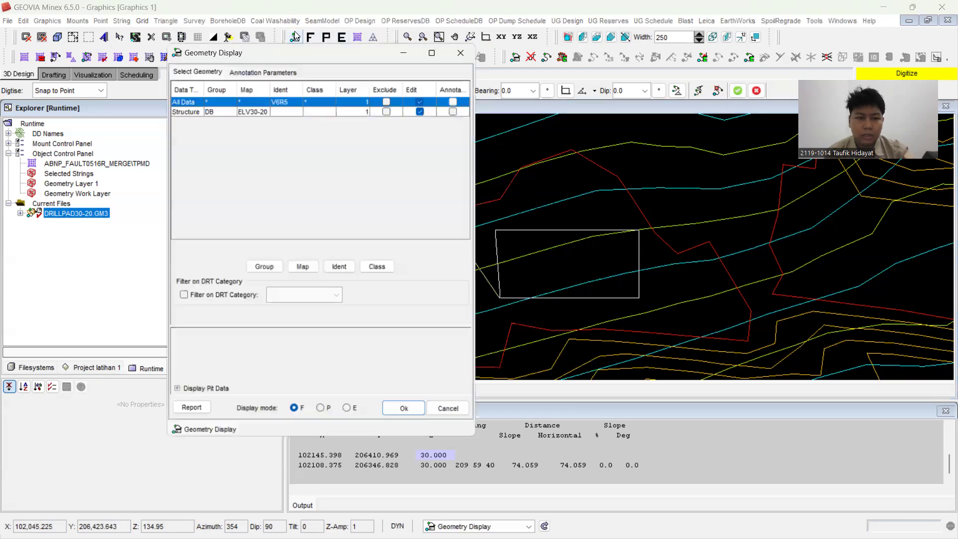
left_click(388, 99)
left_click(405, 412)
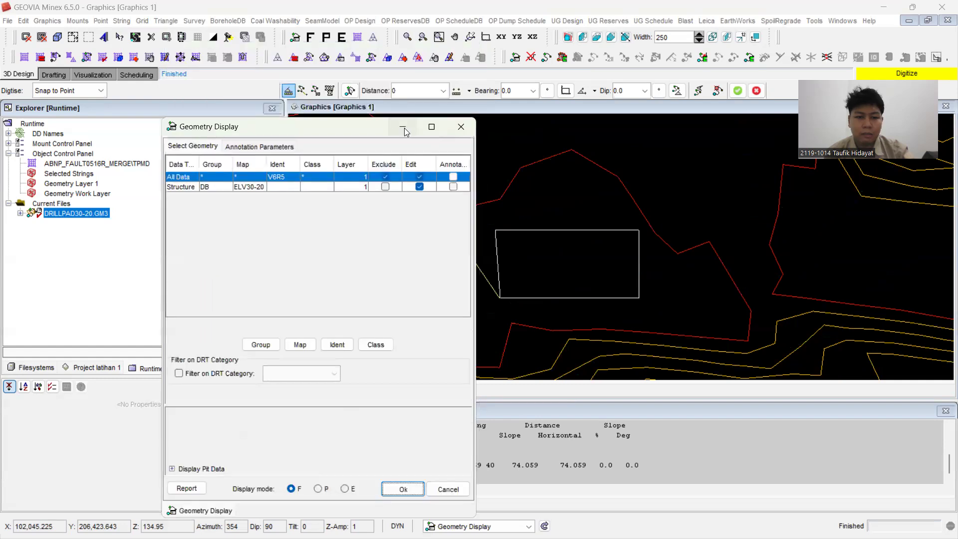
Step: Turn off the visibility of the ABNP_FAULT0516R_MERGE TPMD grid
left_click(118, 164)
left_click(128, 416)
left_click(128, 417)
left_click(126, 438)
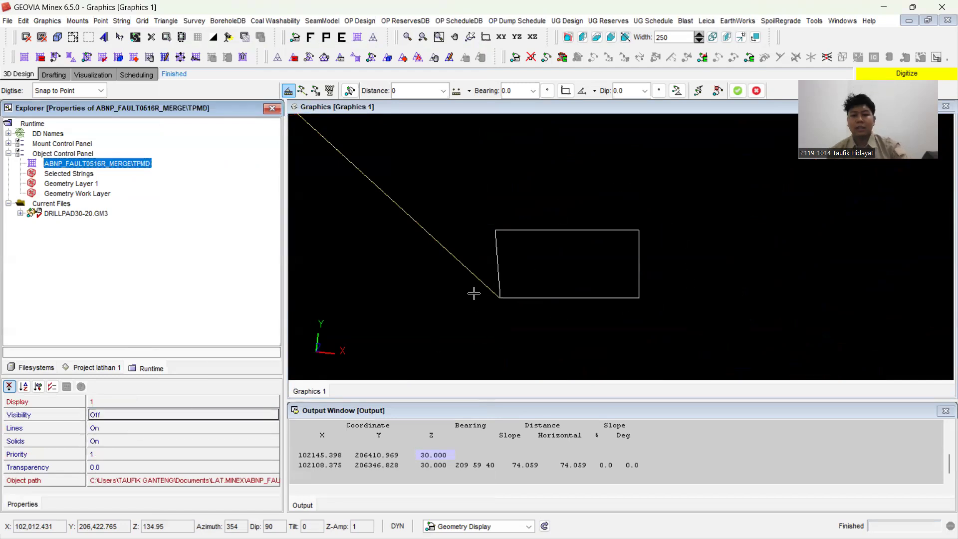
Step: Query the upper-left corner of the boundary string and end the active point query
left_click(554, 204)
scroll(558, 196, "up", 1)
scroll(560, 196, "down", 3)
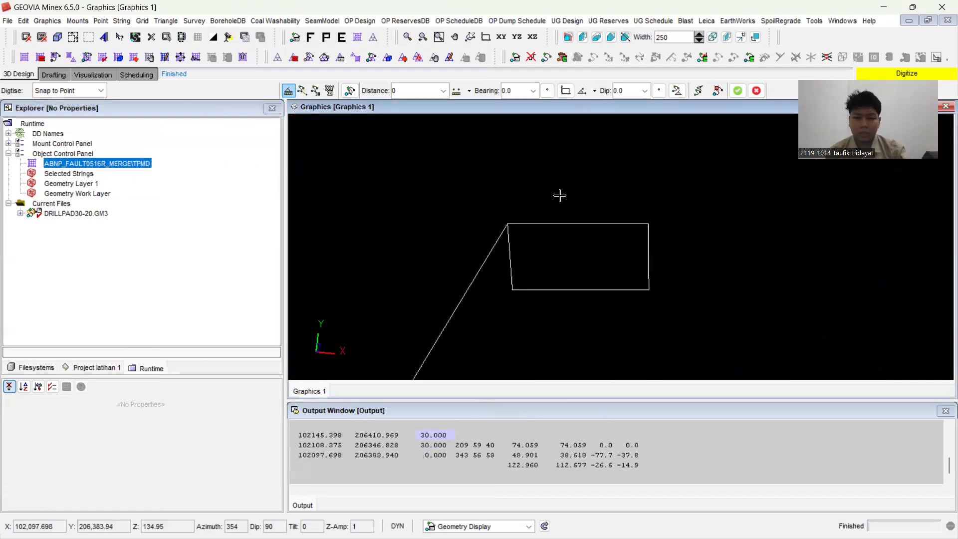
key("Escape")
scroll(529, 234, "up", 7)
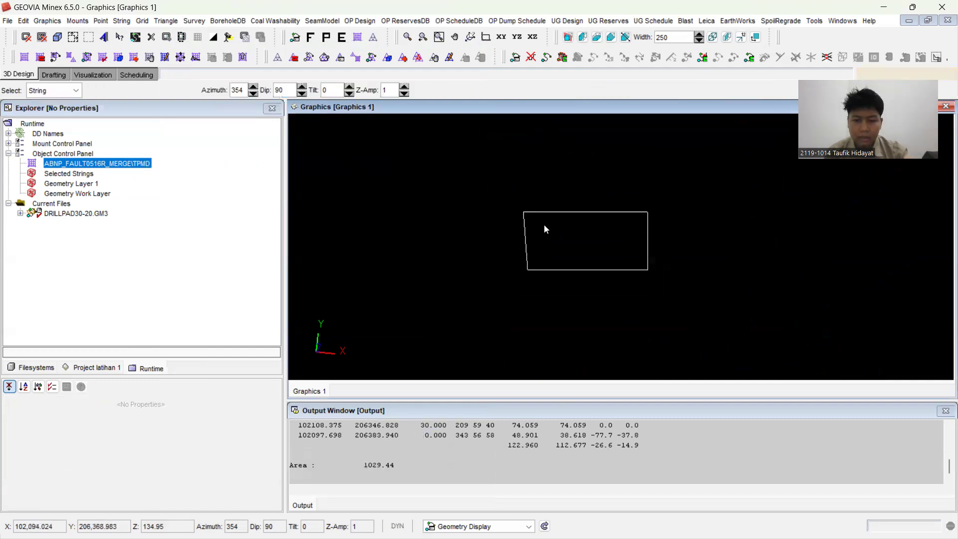
scroll(689, 194, "up", 1)
scroll(499, 260, "down", 1)
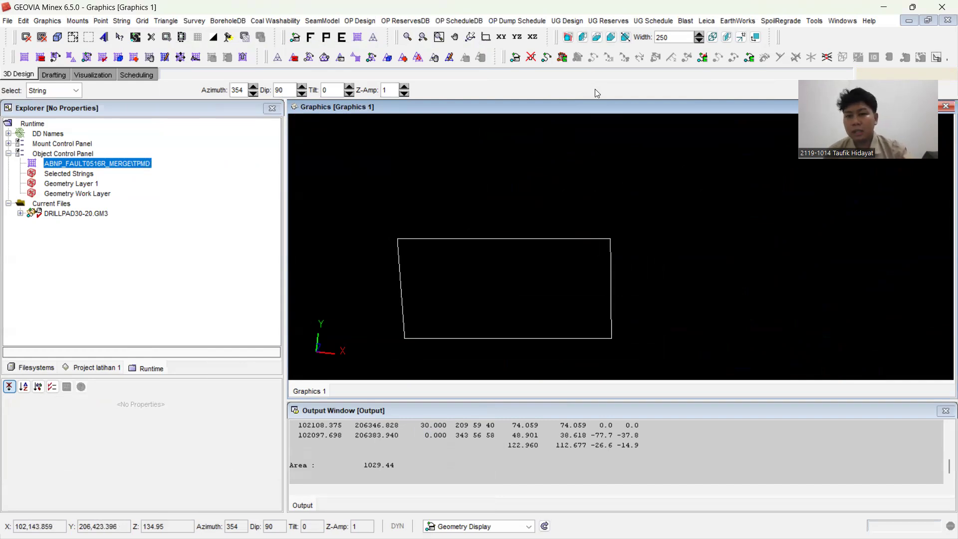
Step: Begin a blast pattern setup with area BLAST and zone ELV30-20
left_click(687, 20)
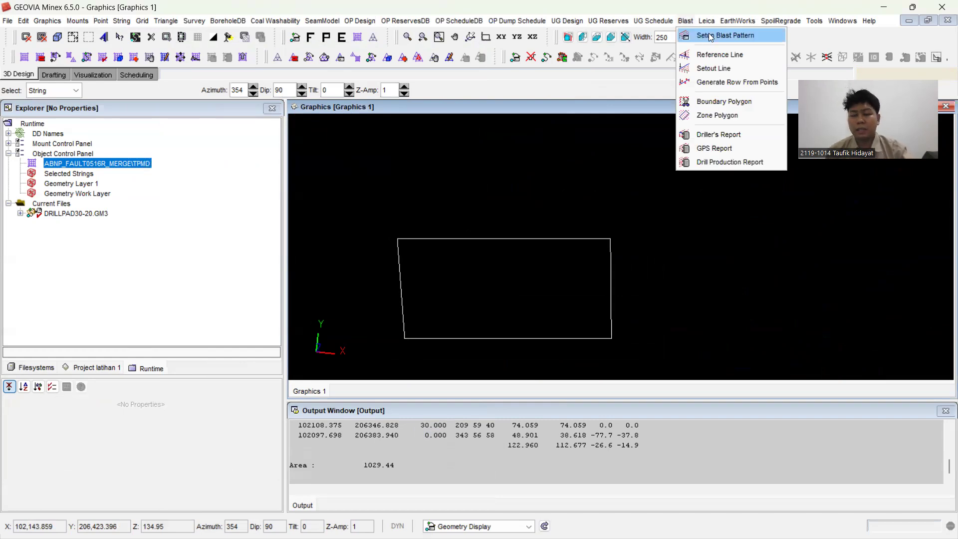
left_click(711, 37)
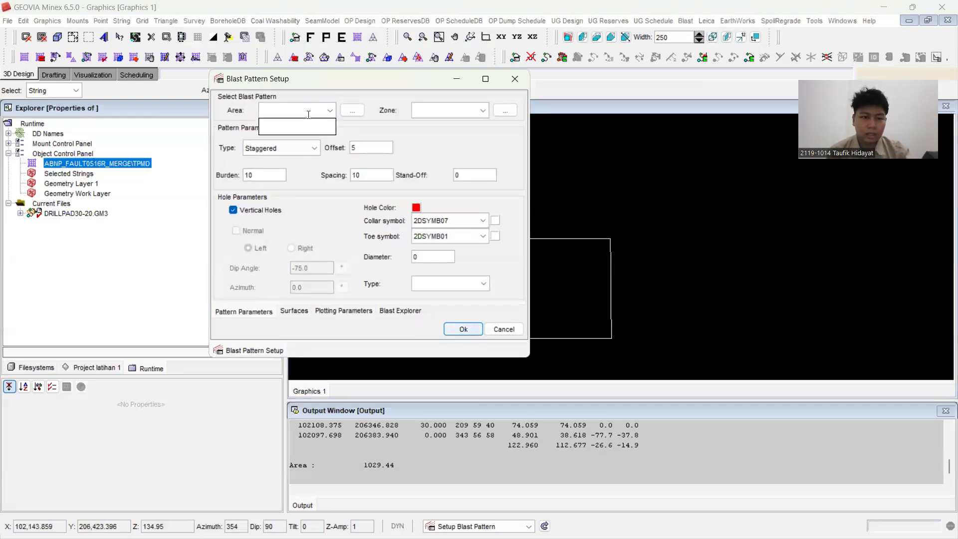
type("BLAST")
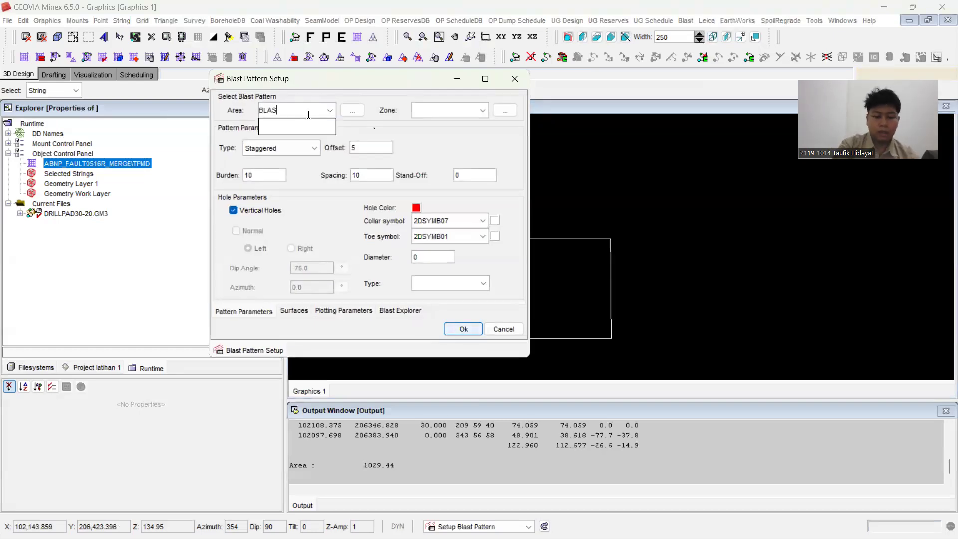
left_click(441, 109)
type("ELV30-20")
Step: Set the staggered blast pattern's spacing to 8, offset to 4 and burden to 7
left_click(379, 172)
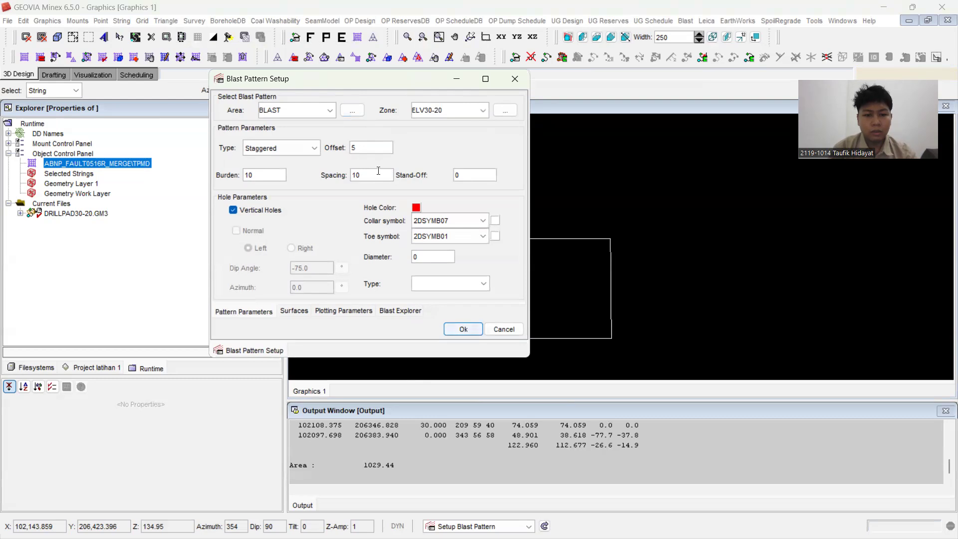
left_click_drag(365, 177, 344, 182)
type("8")
left_click_drag(354, 148, 349, 152)
type("4")
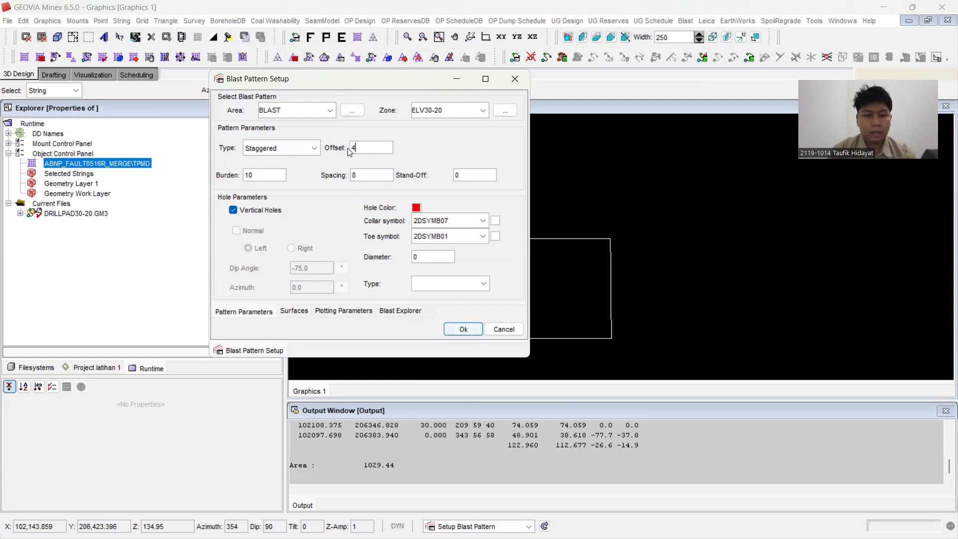
left_click_drag(278, 174, 232, 181)
type("7")
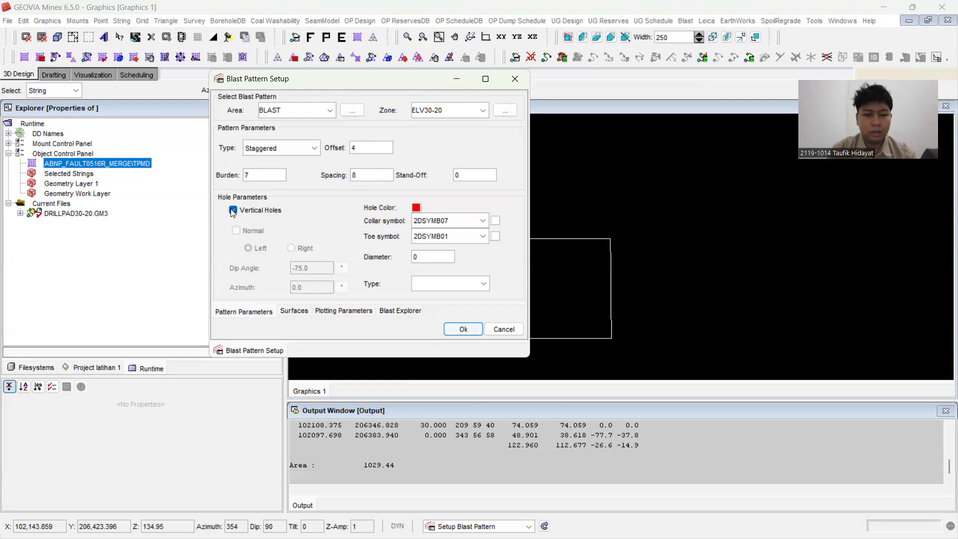
Step: Define the collar surface of the blast pattern by the TPMD grid from ABNP_FAULT0516R_MERGE
left_click(304, 312)
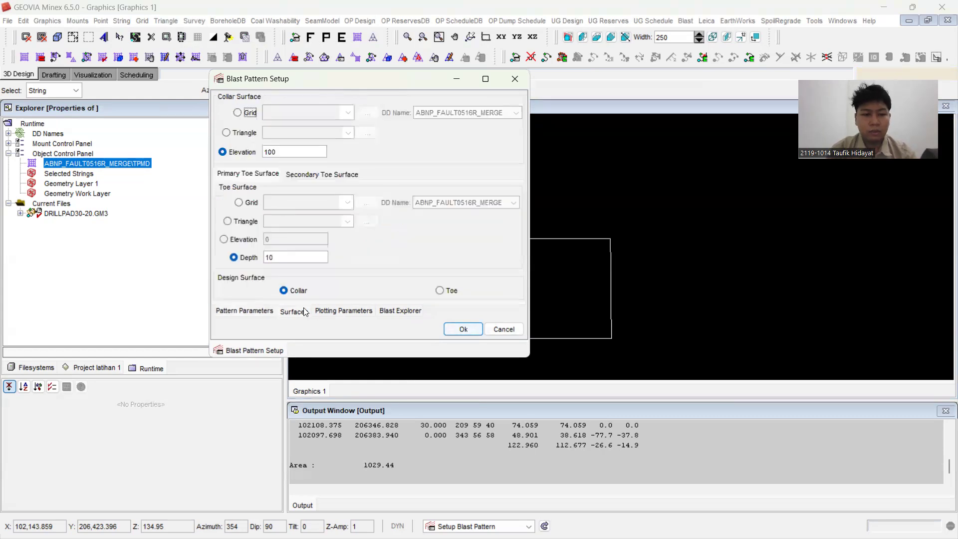
left_click(237, 114)
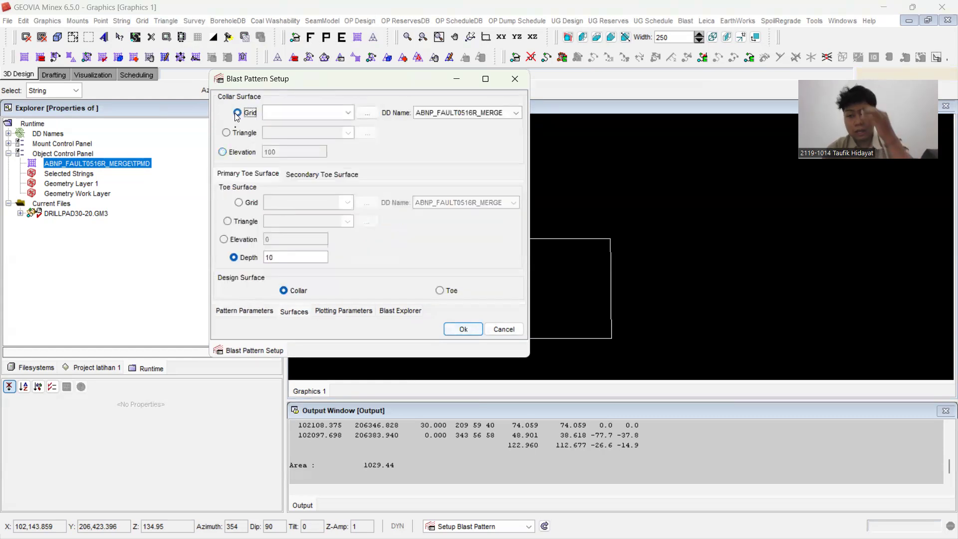
left_click(322, 111)
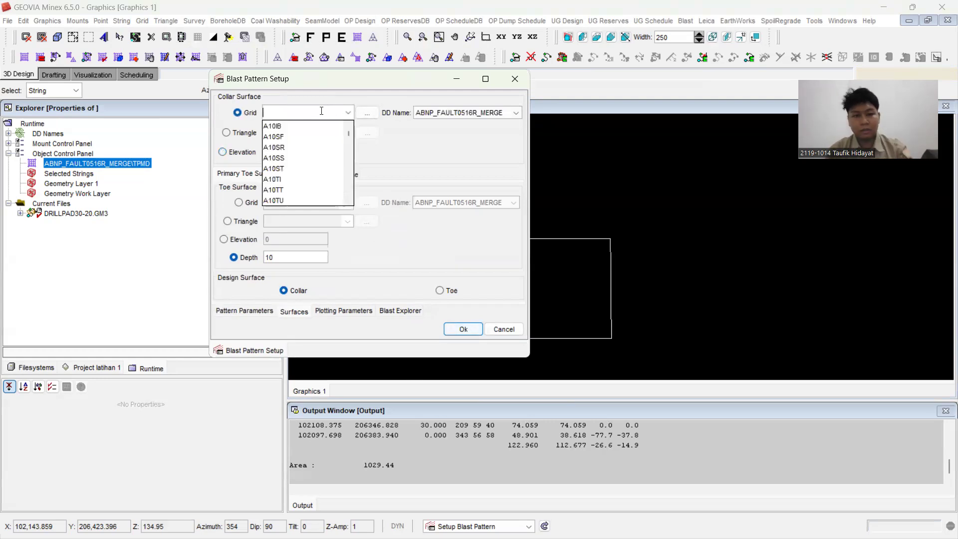
type("T")
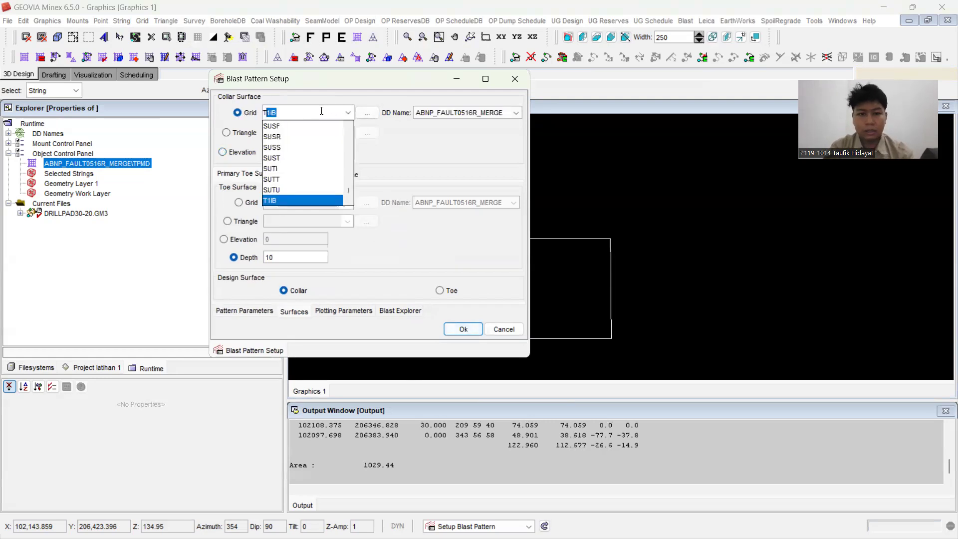
type("P")
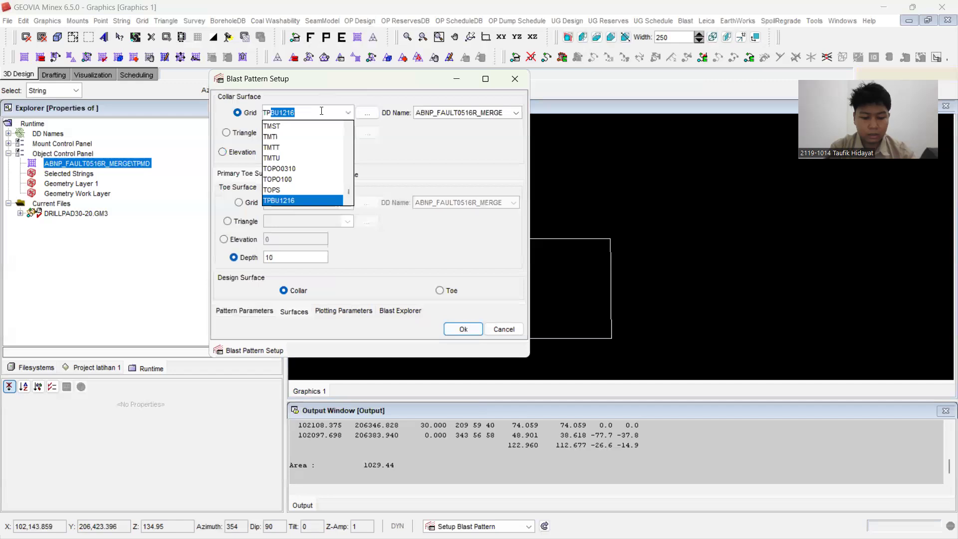
type("MD")
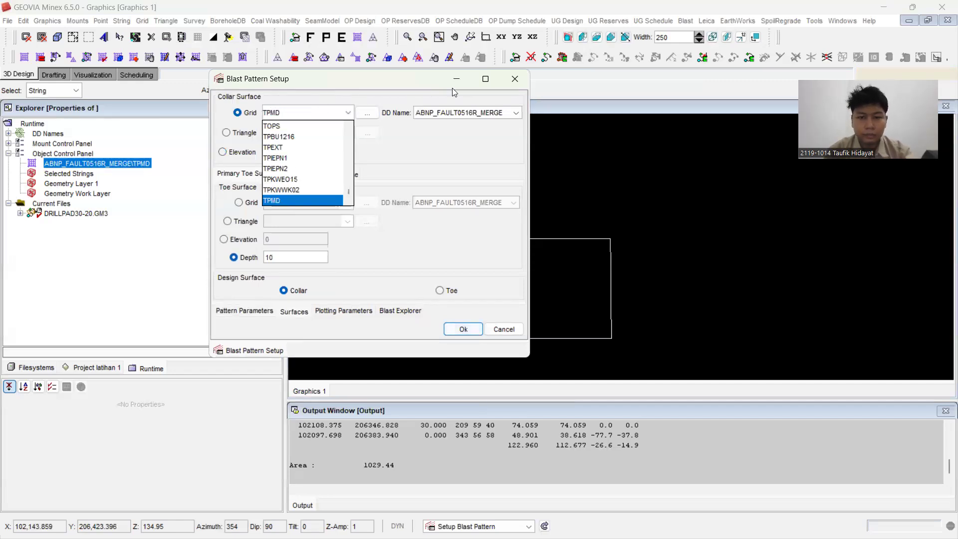
key("Return")
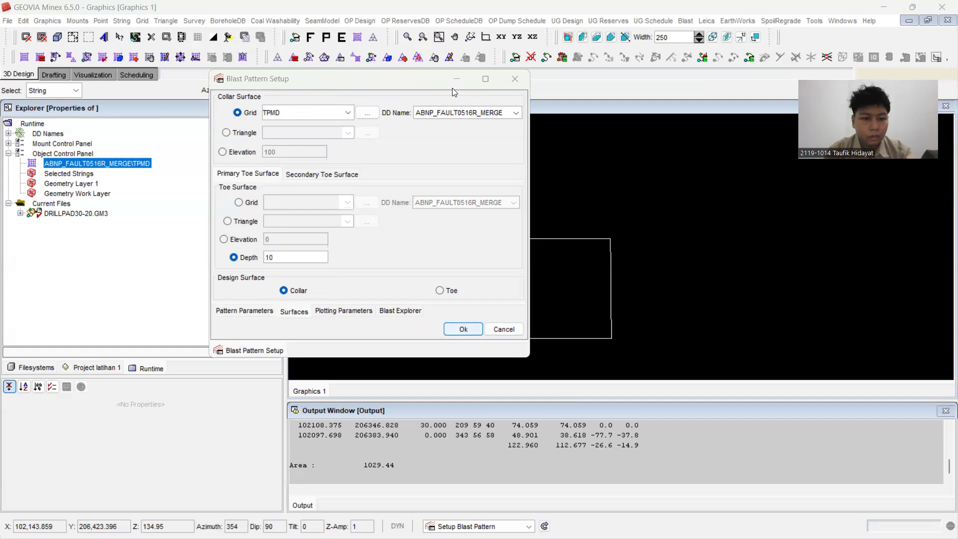
Step: Define the primary toe surface of the blast pattern by an elevation of 20
left_click(224, 239)
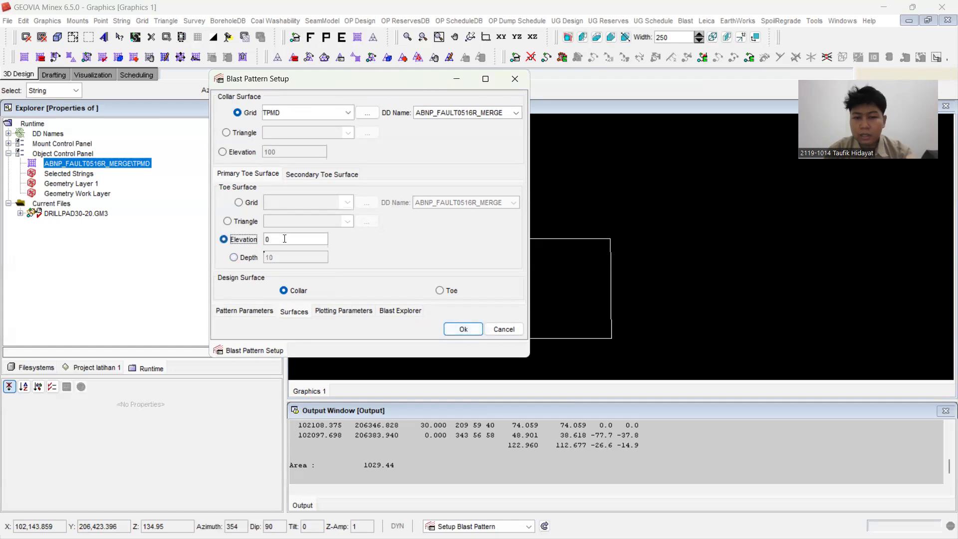
key("Tab")
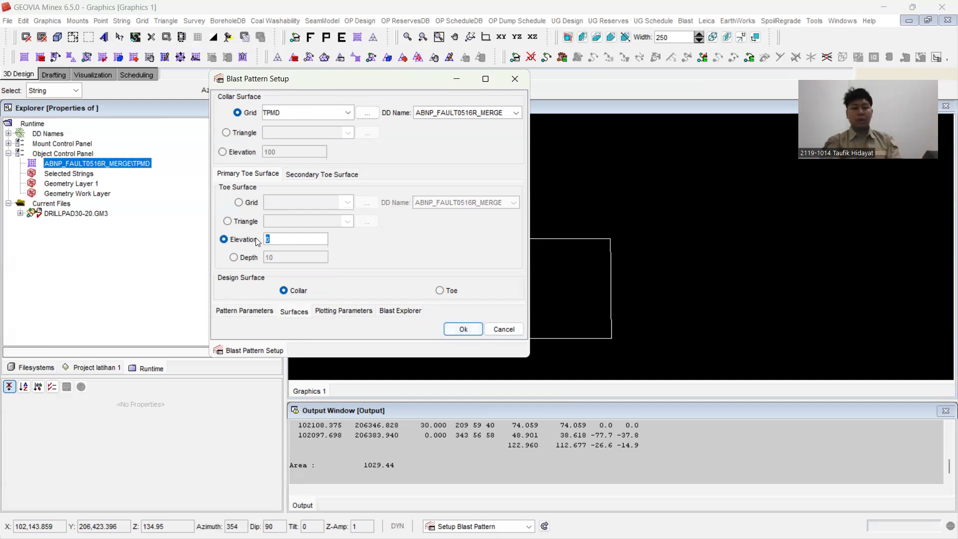
type("20")
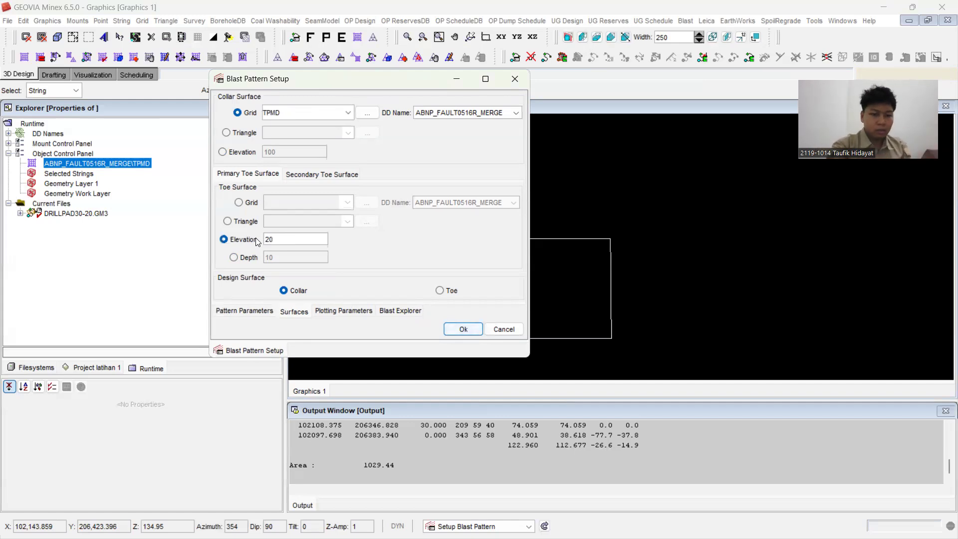
Step: Enable the hole, depth and setout line annotations in the blast pattern's plotting parameters
left_click(333, 310)
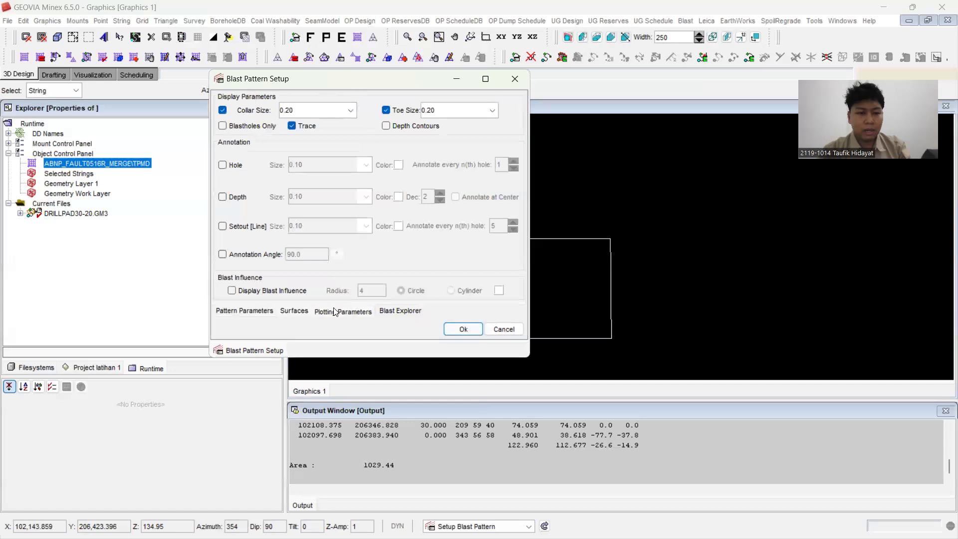
left_click(230, 168)
left_click(223, 198)
left_click(223, 227)
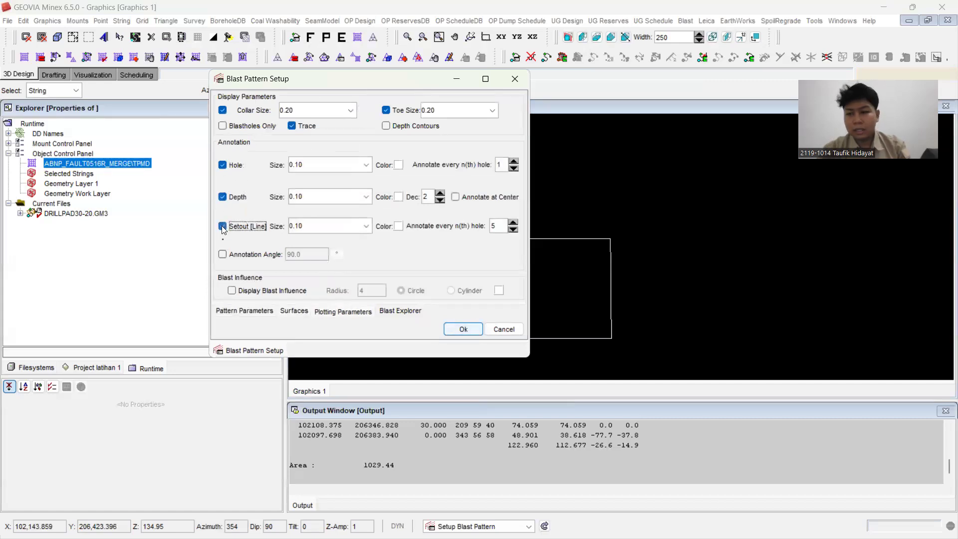
left_click(328, 166)
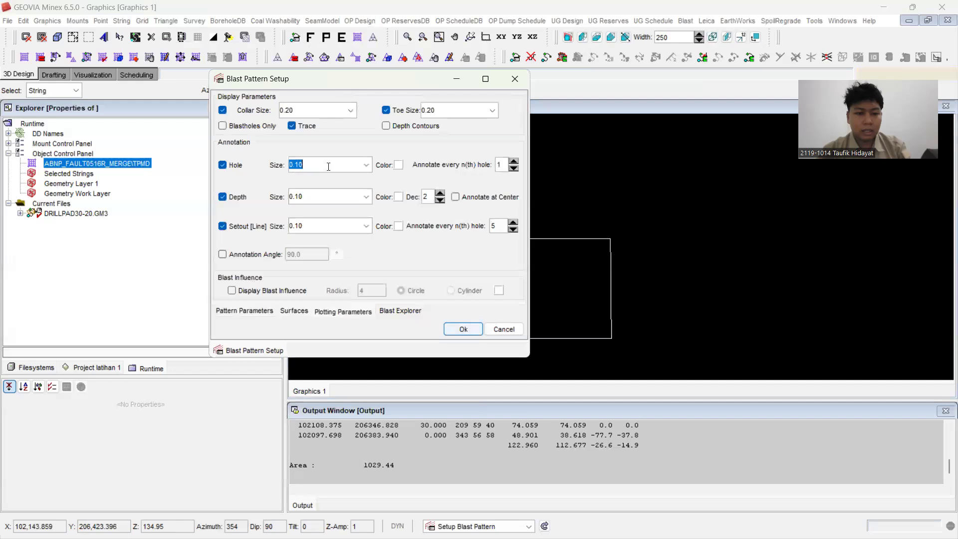
left_click(329, 166)
key("BackSpace")
key("BackSpace")
key("BackSpace")
key("BackSpace")
type("5")
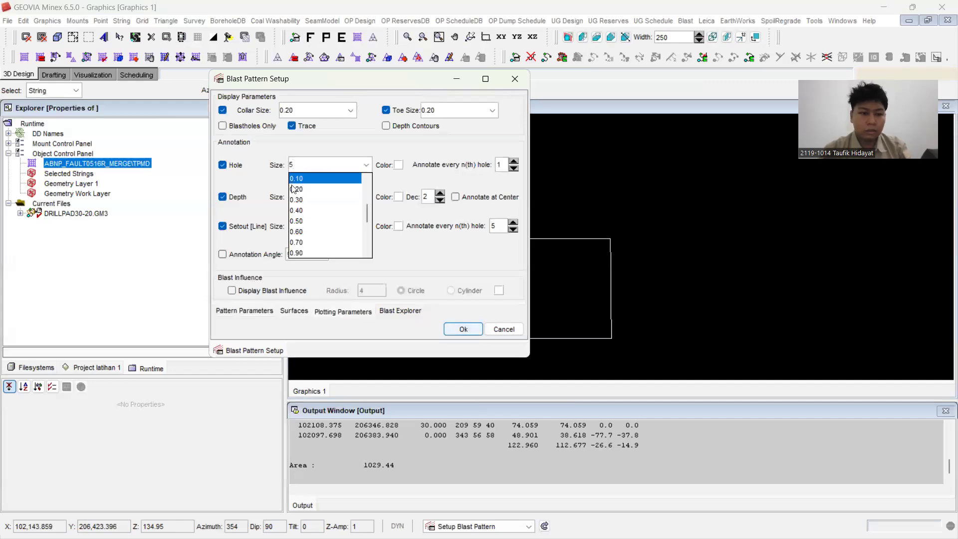
left_click(268, 195)
left_click(310, 197)
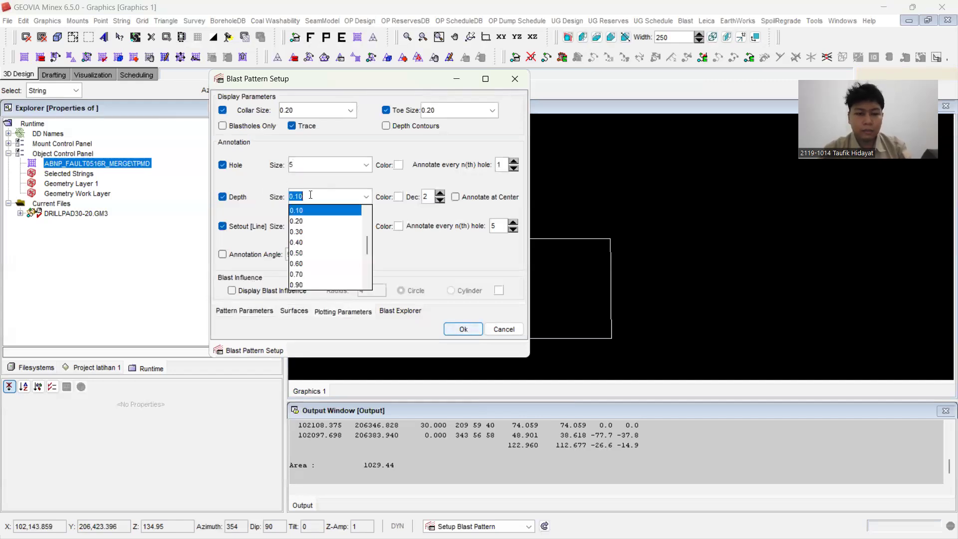
Step: Set the annotation sizes to 0.15 for hole and depth and 0.20 for setout line, and accept the blast pattern setup
left_click(305, 169)
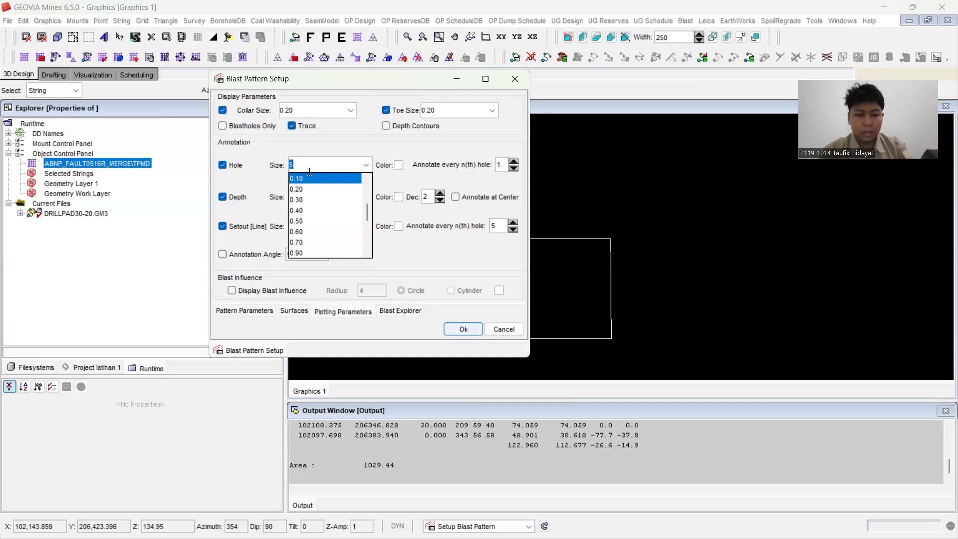
type("0.")
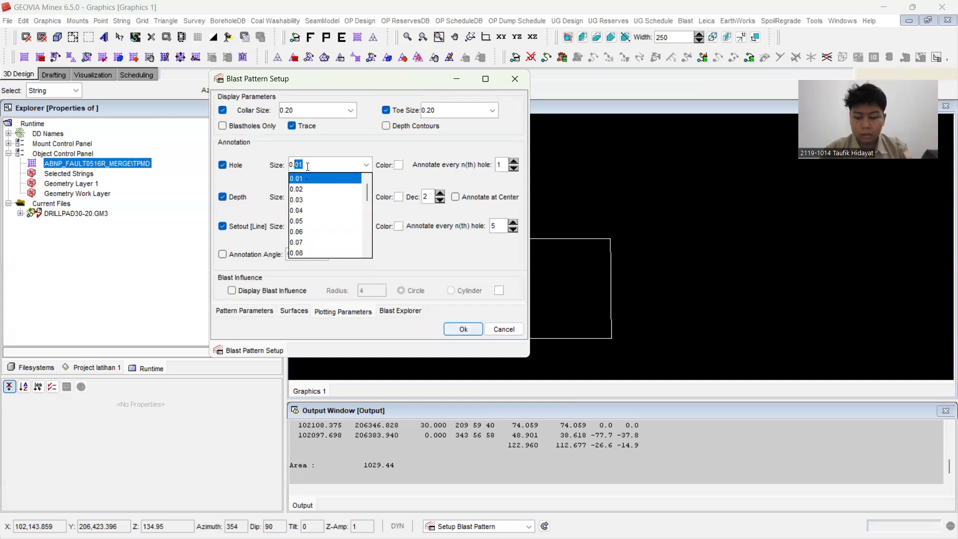
type("15")
key("Return")
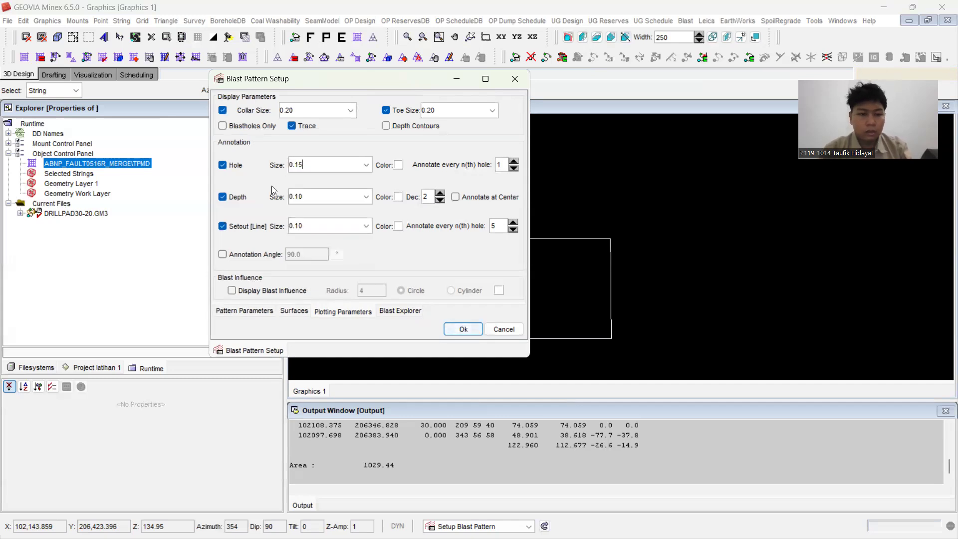
left_click(315, 191)
left_click(312, 195)
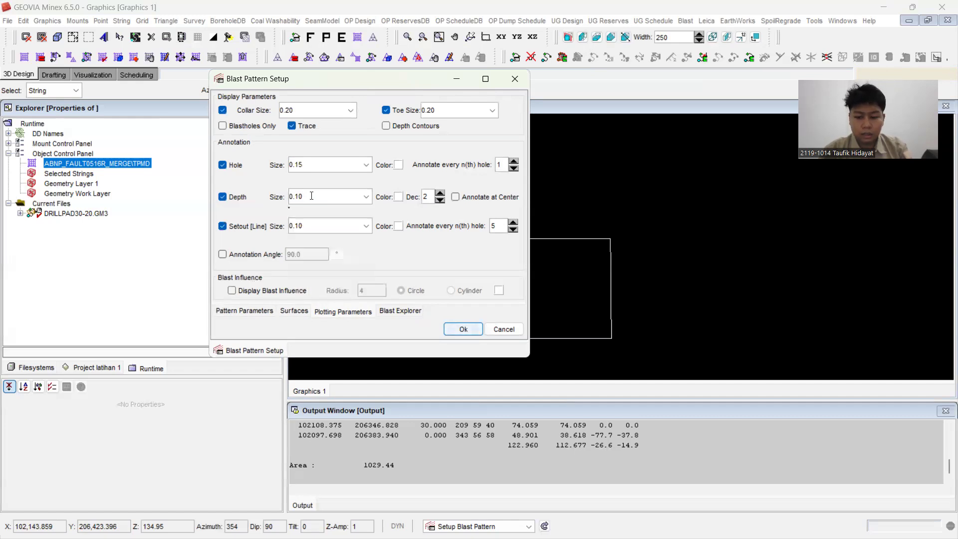
type("5")
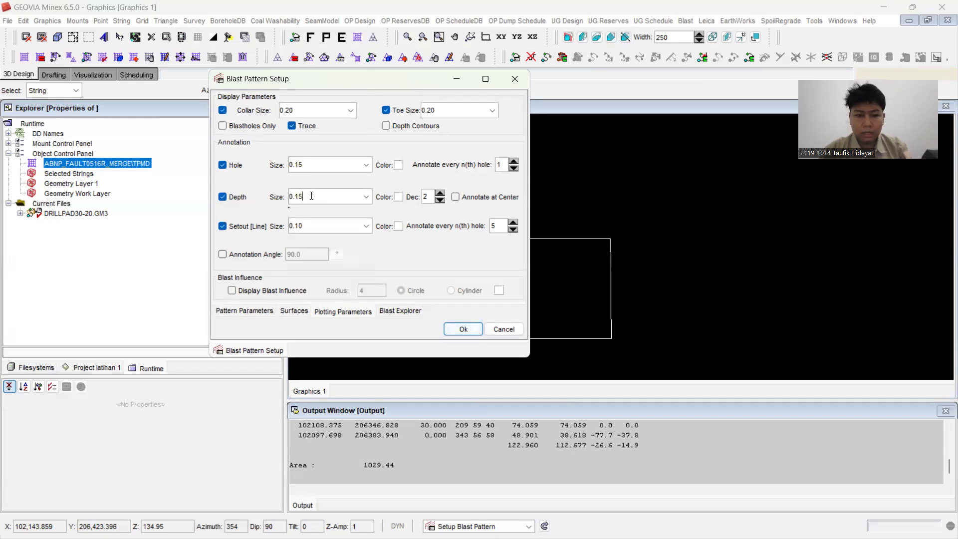
left_click(325, 223)
left_click(305, 250)
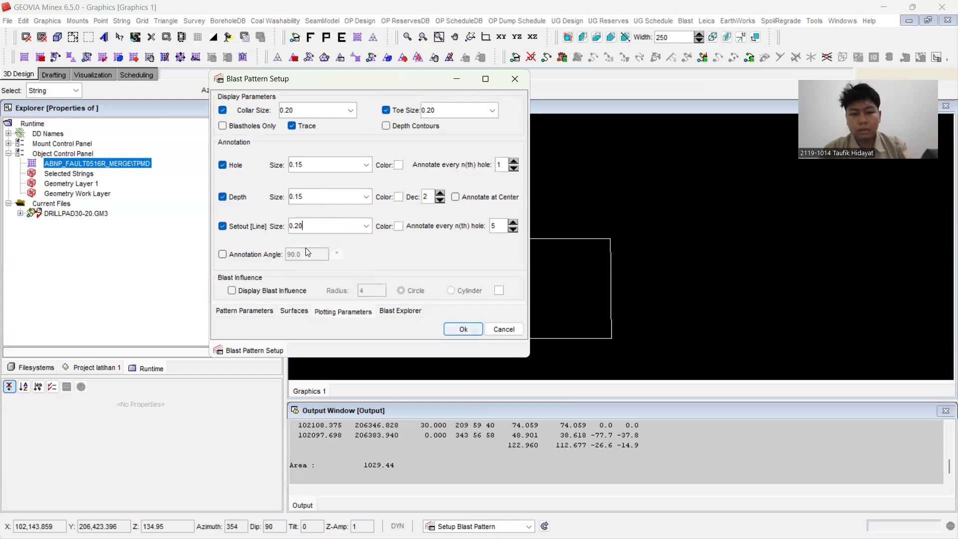
left_click(398, 314)
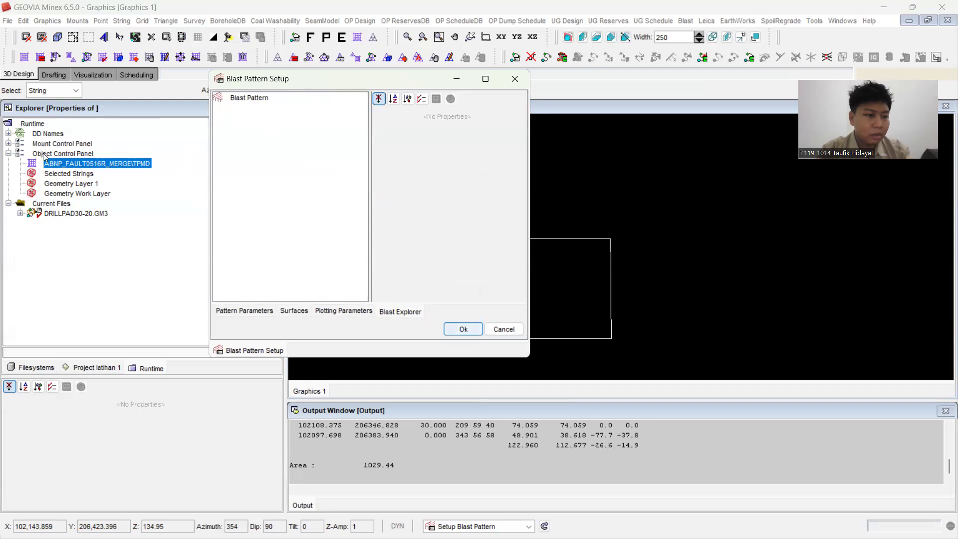
left_click(457, 331)
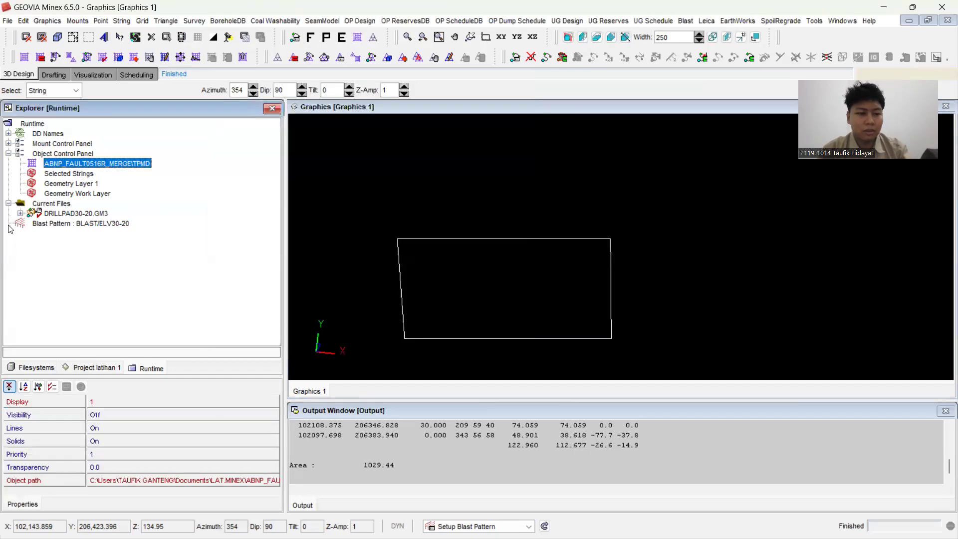
Step: Reopen the blast pattern setup, review its plotting parameters and surface settings, and close it
left_click(686, 21)
left_click(702, 36)
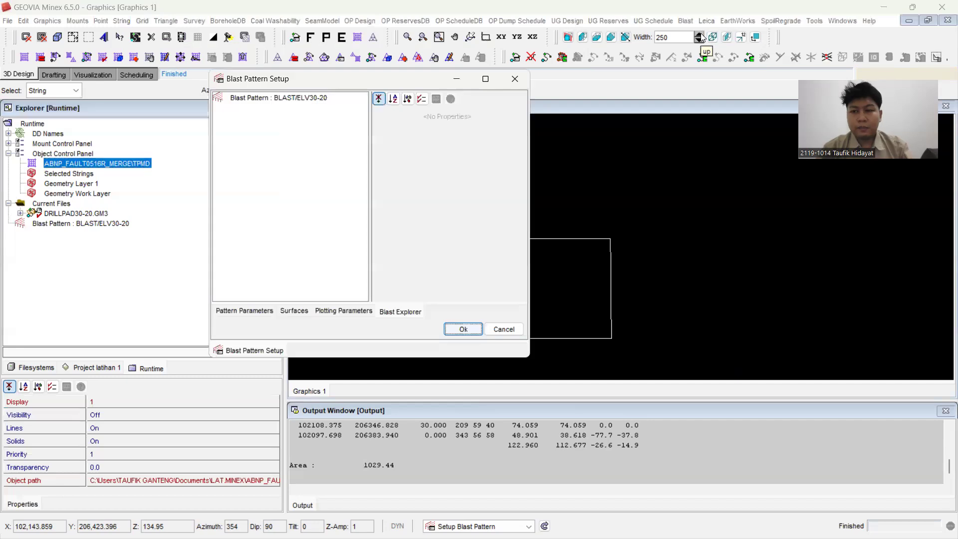
left_click(348, 311)
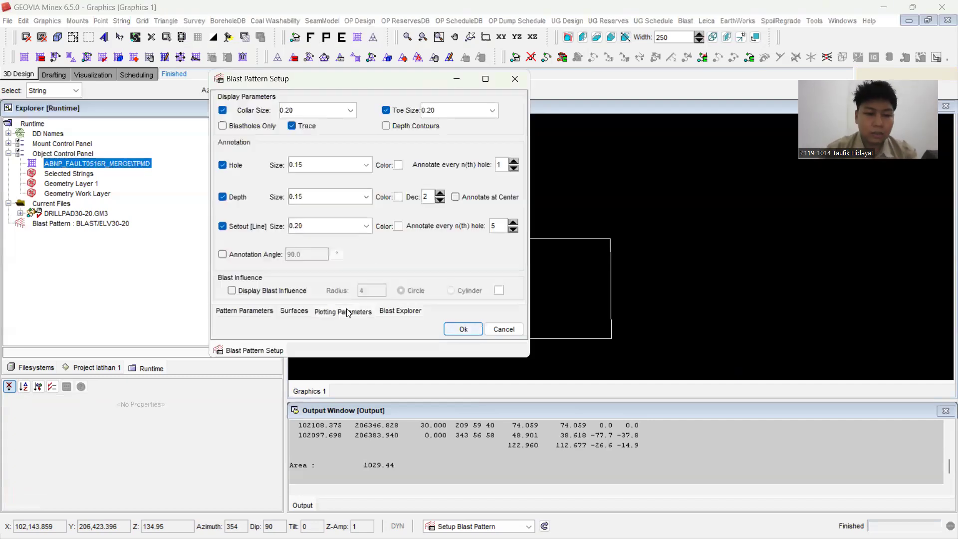
left_click(302, 312)
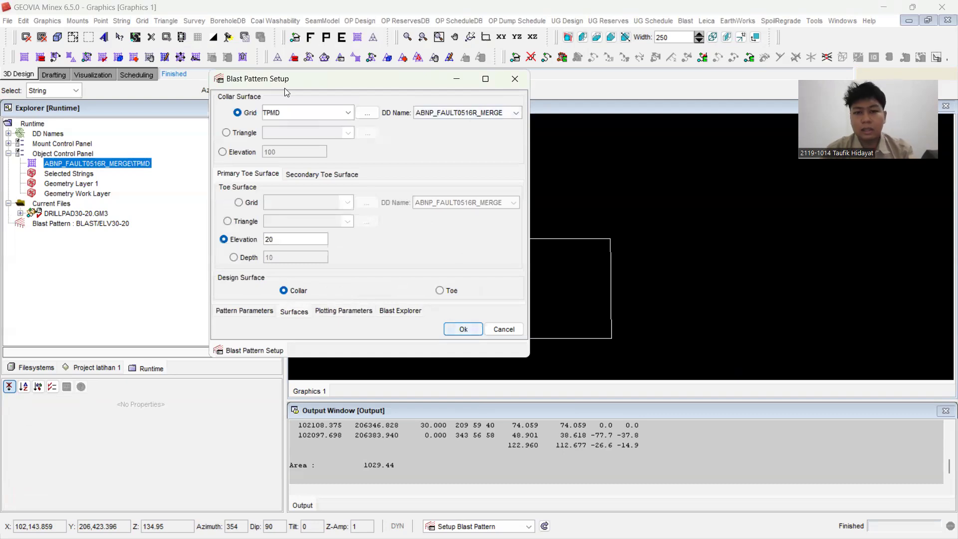
left_click_drag(472, 79, 473, 134)
left_click(461, 133)
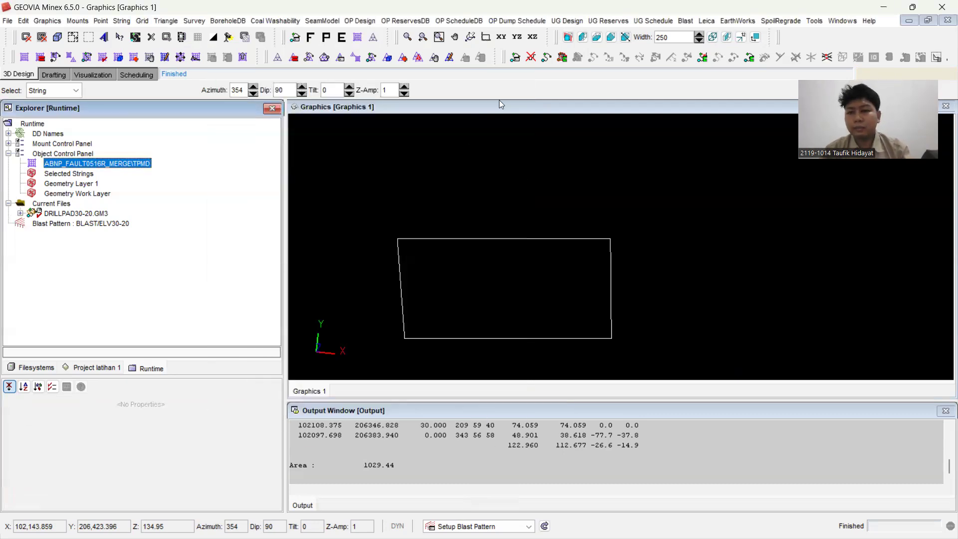
Step: Begin a setout line named A with Normal to Reference Line disabled
left_click(686, 21)
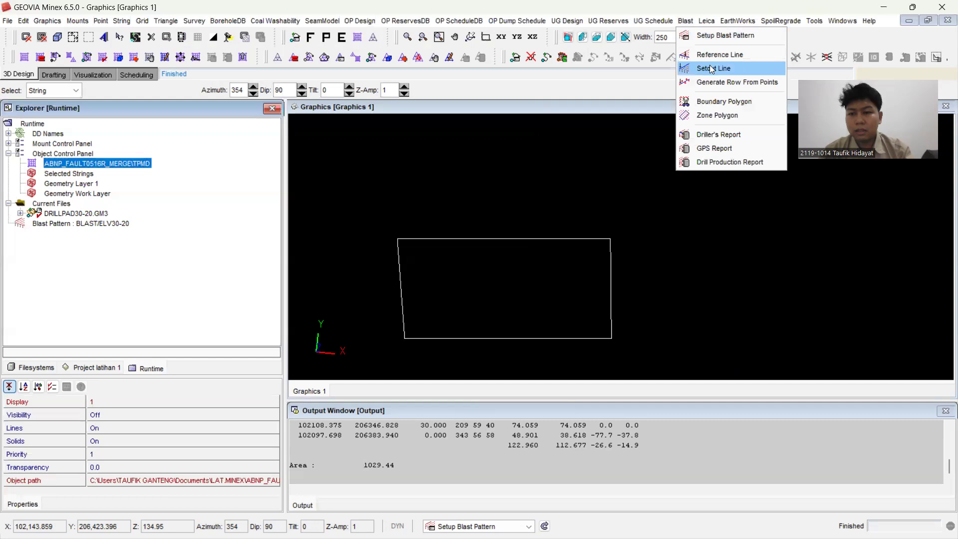
left_click(712, 69)
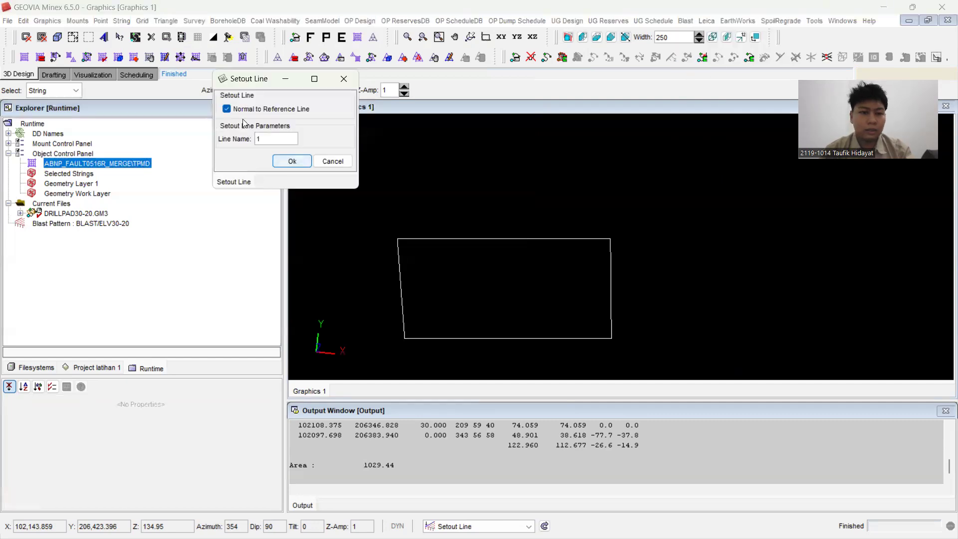
left_click(239, 110)
double_click(259, 139)
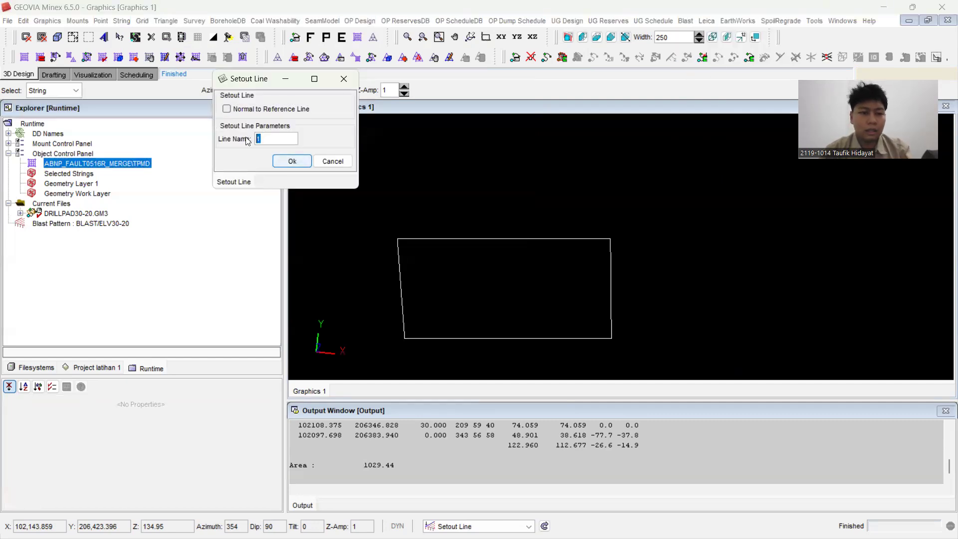
type("A")
left_click(286, 163)
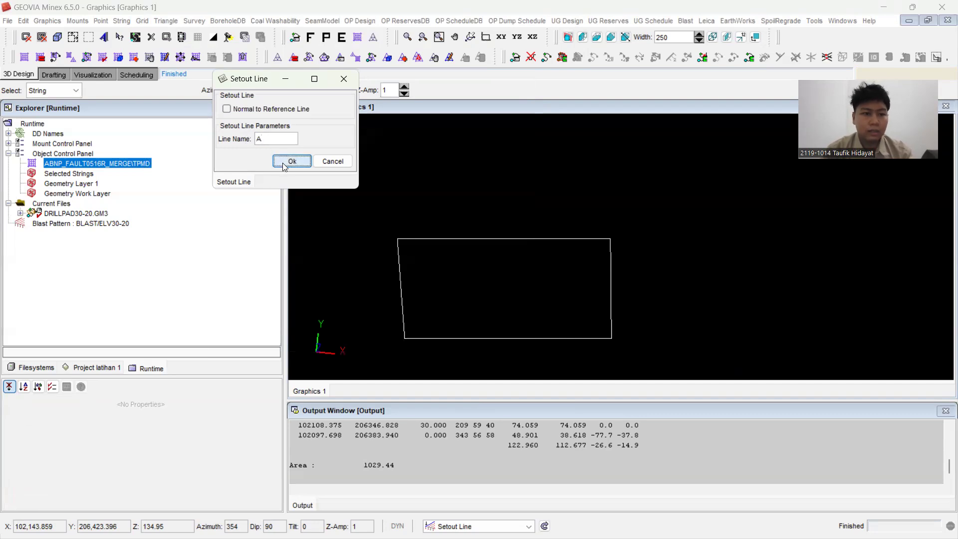
Step: Digitise setout line A in XY + Z mode at elevation 0, about 35 m long, just outside the boundary's western edge
left_click(55, 91)
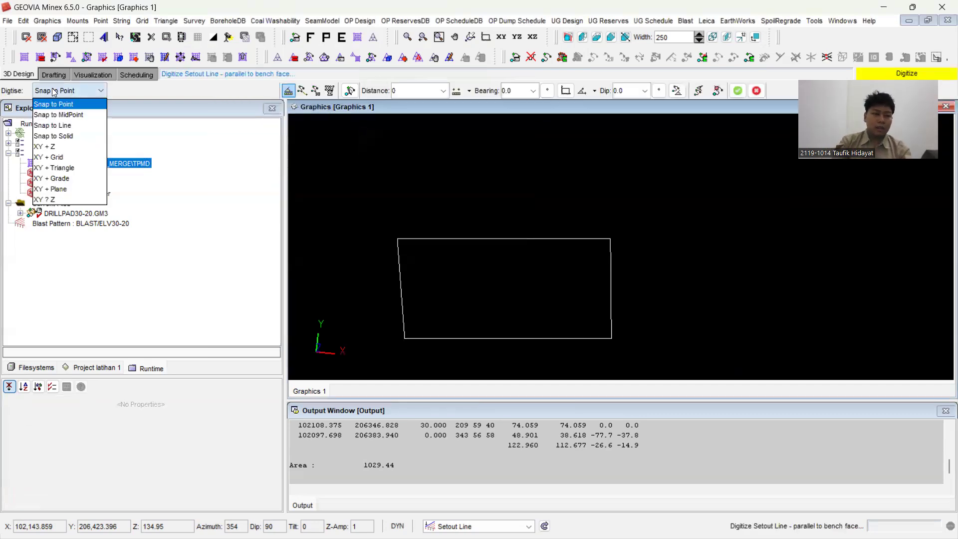
left_click(64, 147)
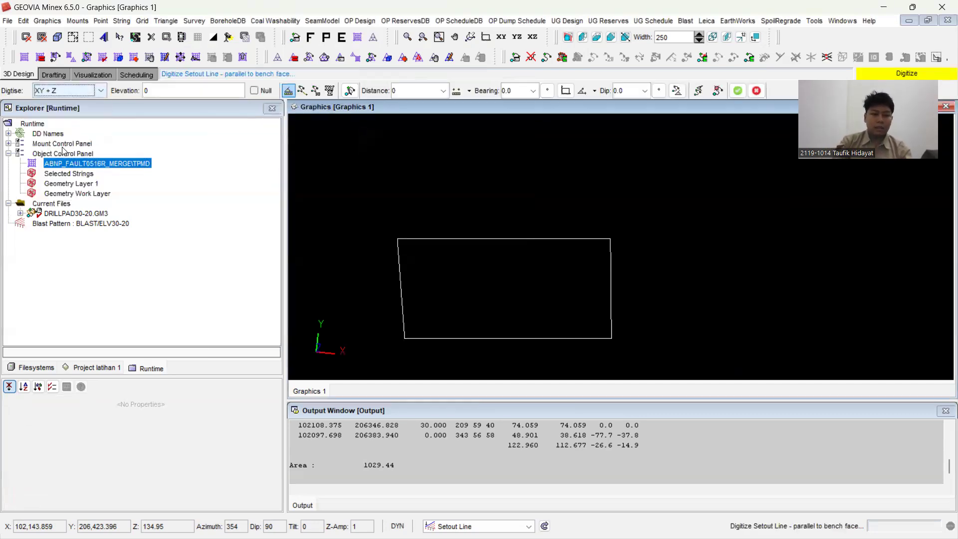
left_click(388, 229)
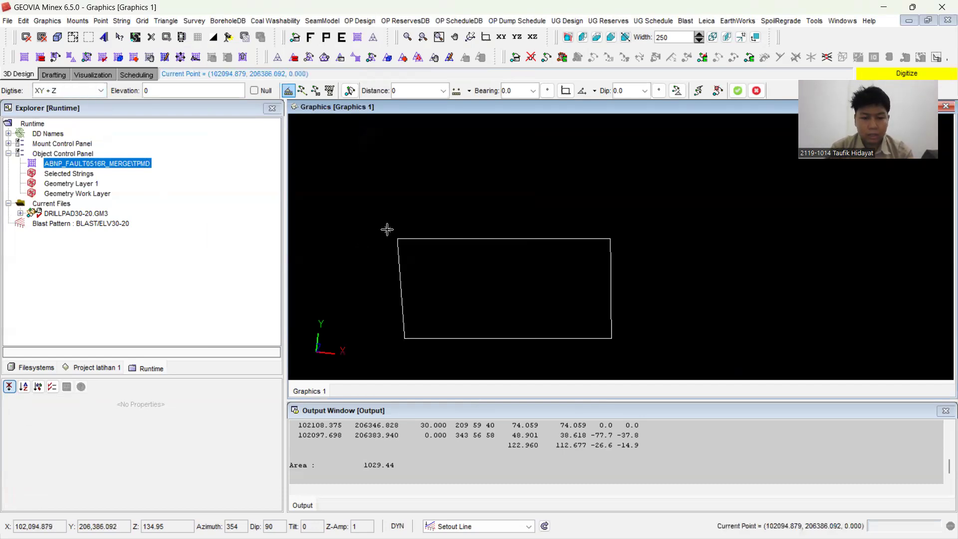
left_click(388, 354)
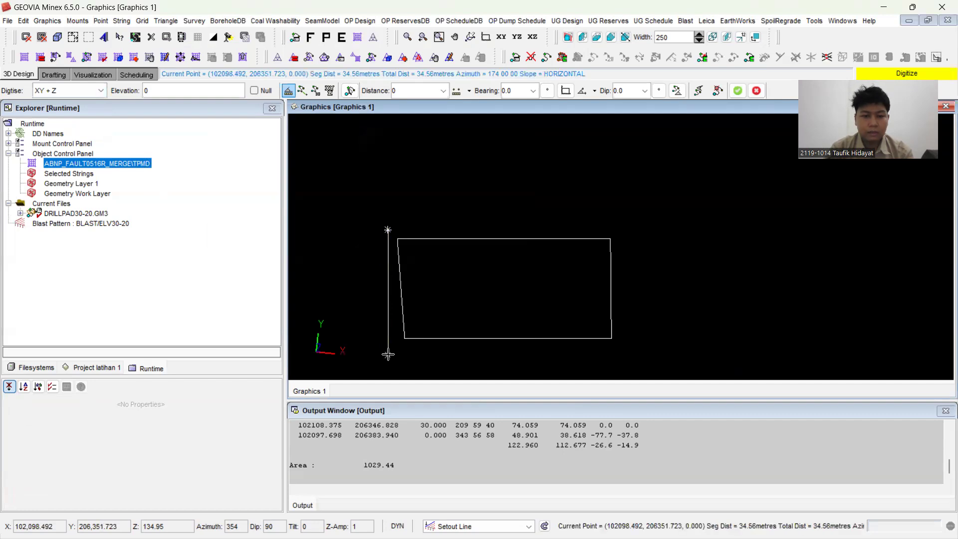
right_click(433, 356)
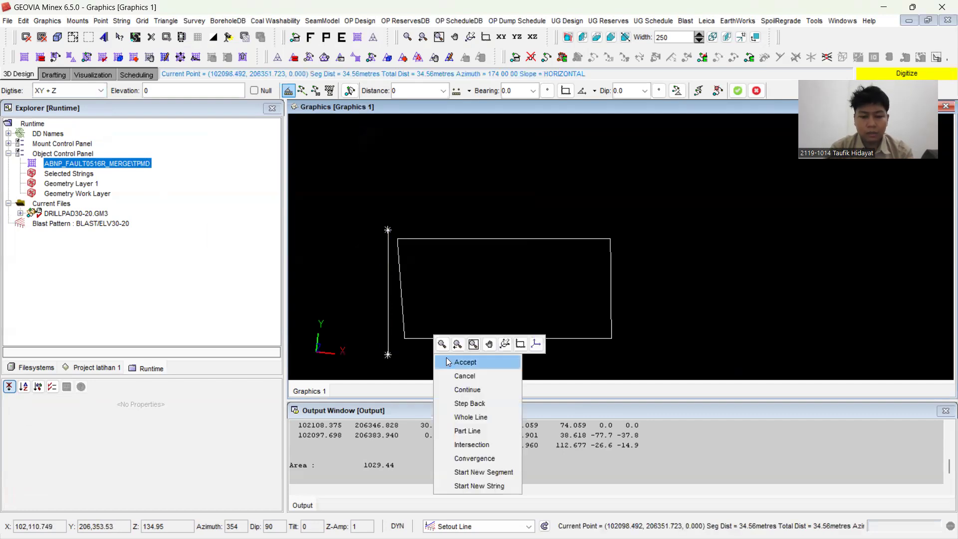
left_click(452, 362)
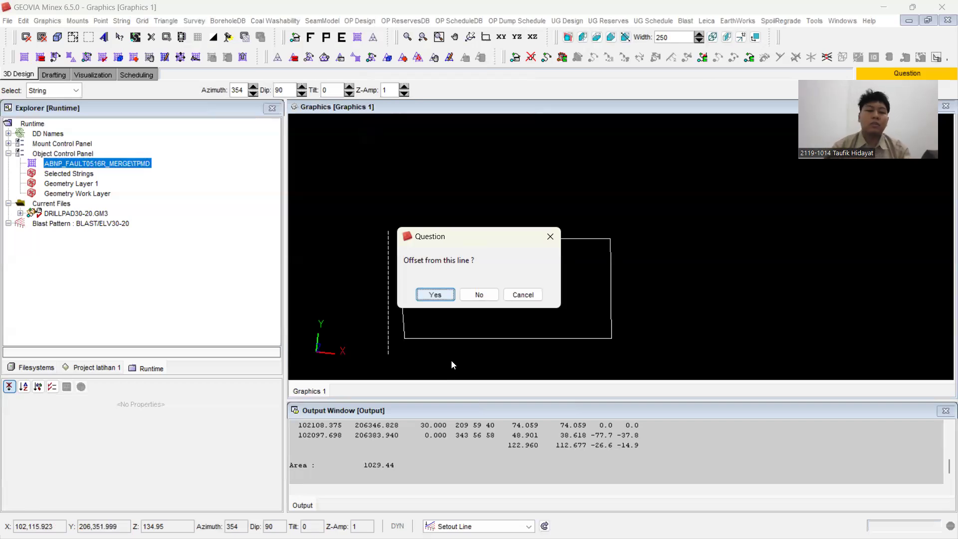
Step: Offset setout lines B to J to the left from line A with start and end burdens of 7, covering the whole boundary
left_click(437, 295)
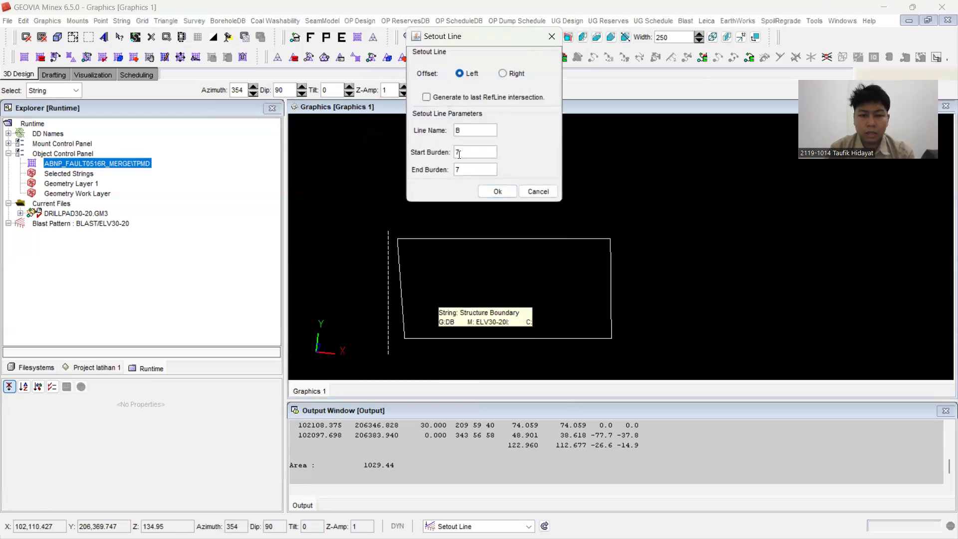
left_click(506, 192)
left_click(507, 192)
left_click(506, 192)
left_click(507, 192)
left_click(507, 192)
left_click(507, 192)
left_click(506, 192)
left_click(506, 192)
left_click(507, 192)
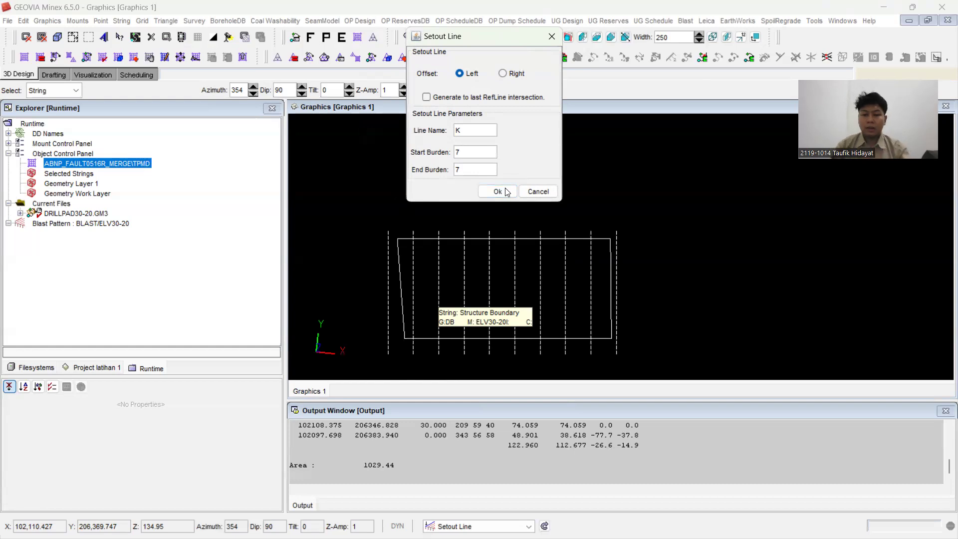
left_click(534, 192)
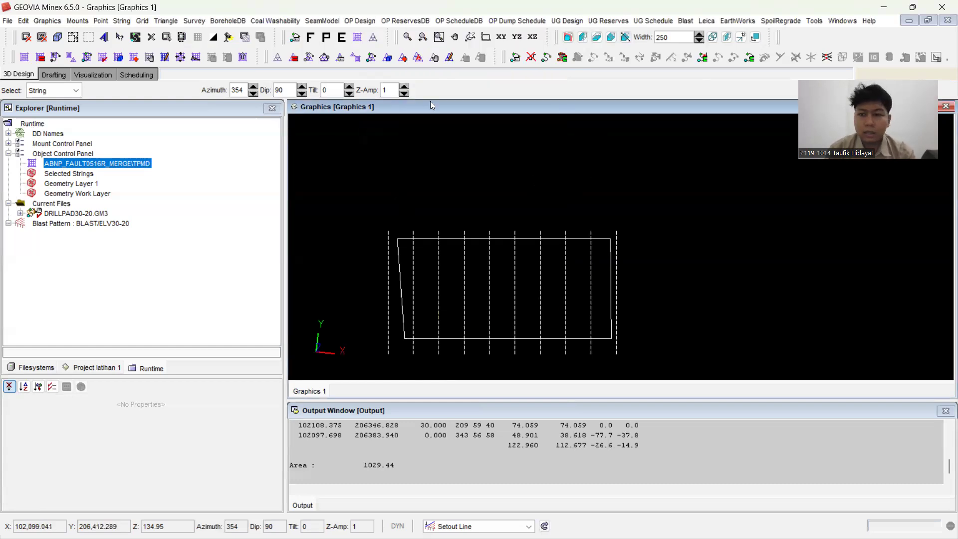
Step: Digitise a reference line about 63 m long, snapped to the southern ends of the first and last setout lines
left_click(685, 21)
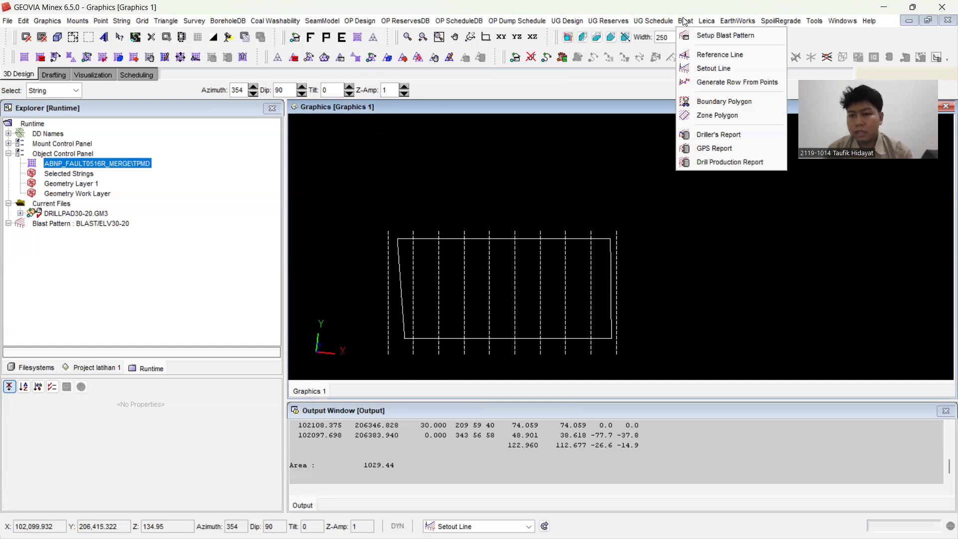
left_click(721, 55)
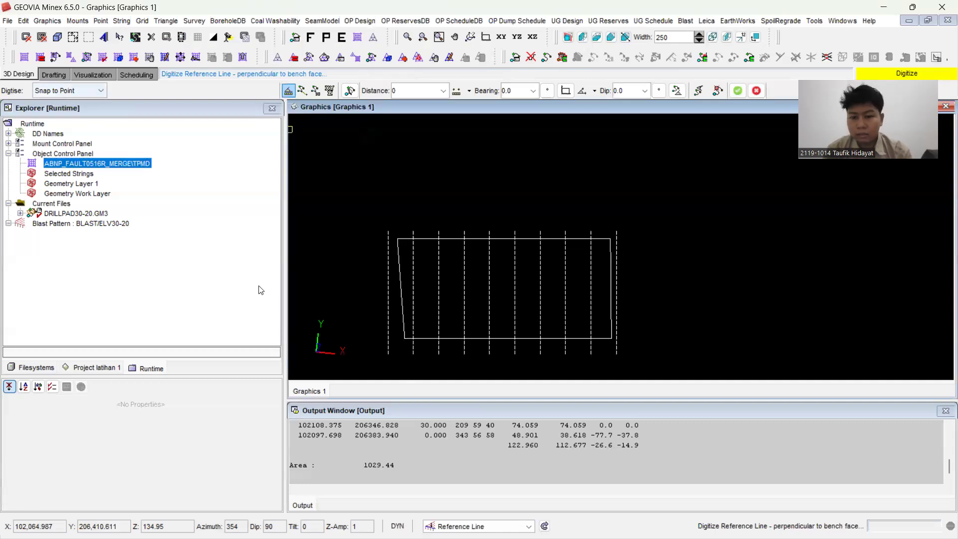
left_click(387, 353)
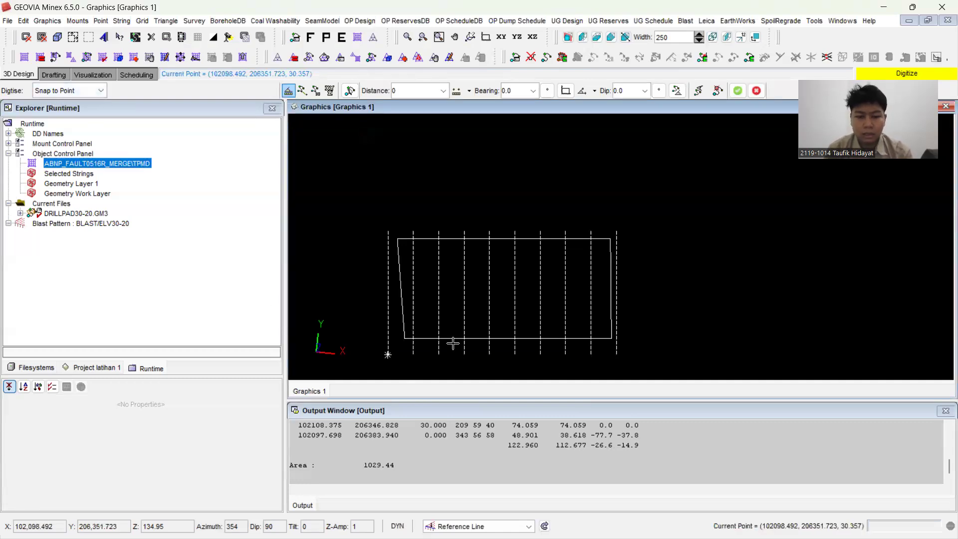
left_click(618, 355)
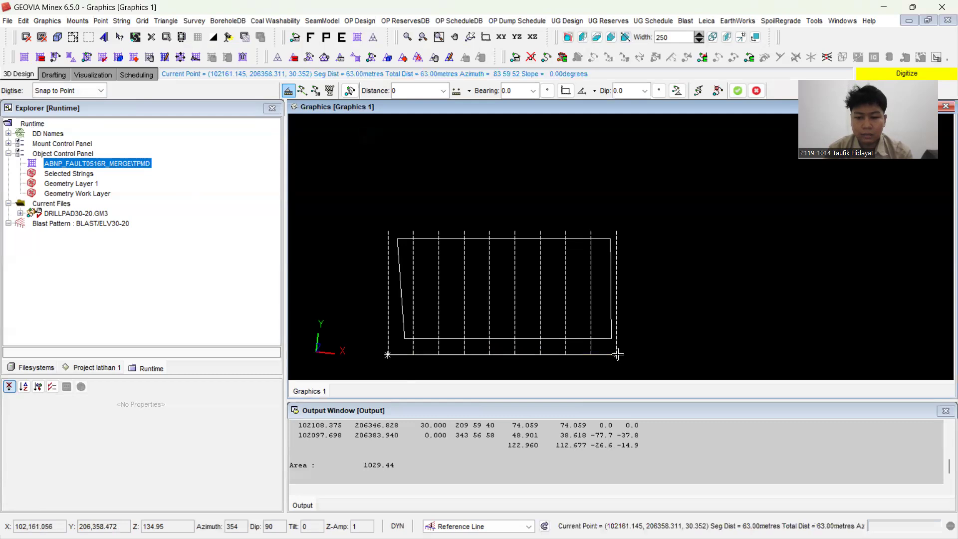
right_click(662, 316)
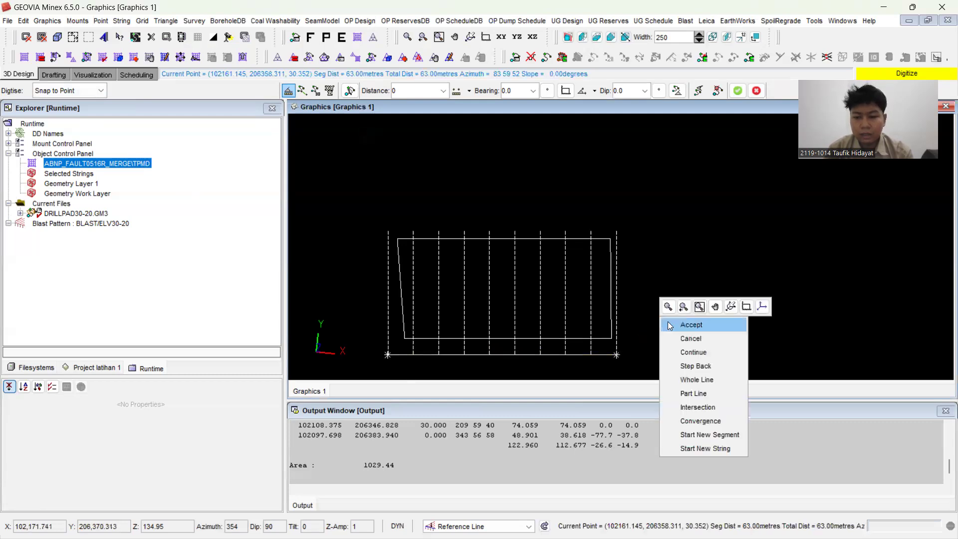
left_click(670, 325)
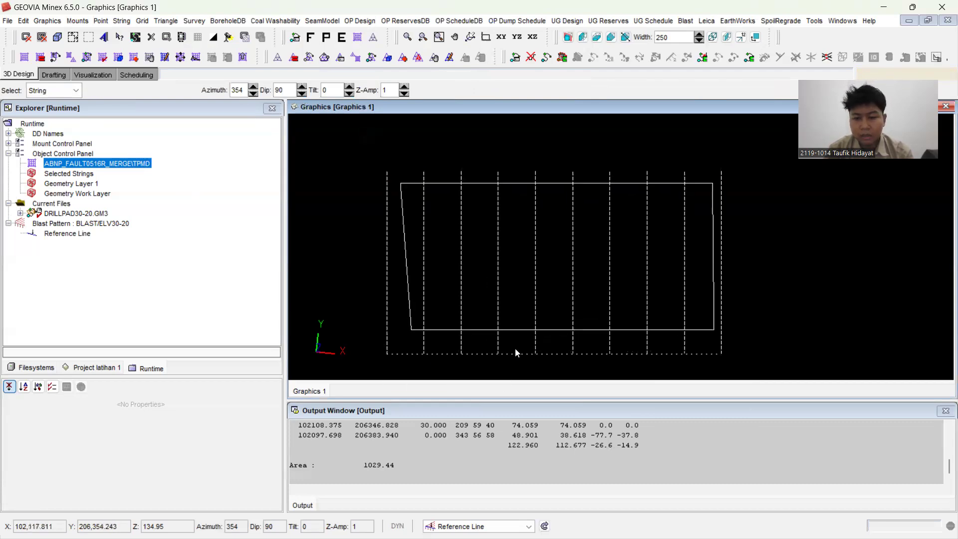
scroll(636, 241, "down", 2)
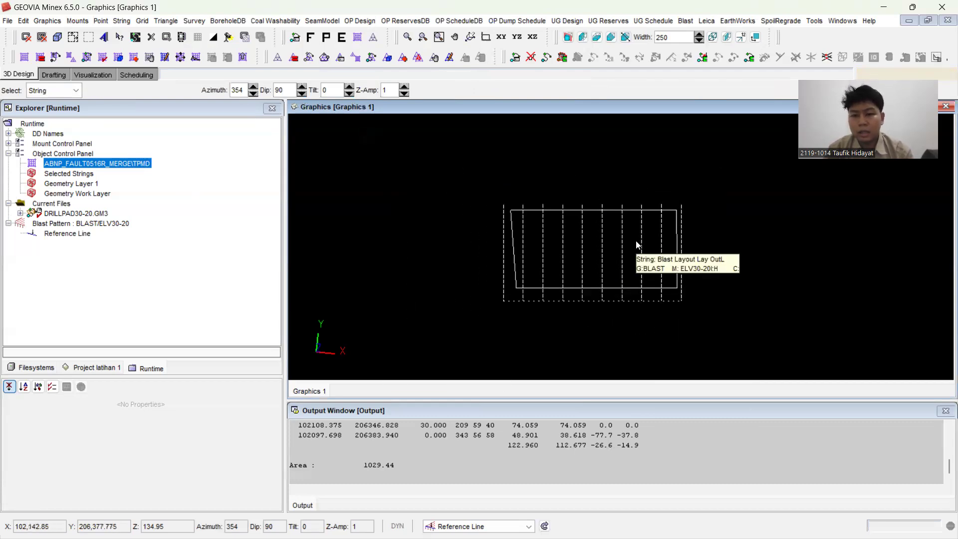
Step: Create the blast boundary polygon from the whole existing pad outline, using Snap to Line
left_click(692, 22)
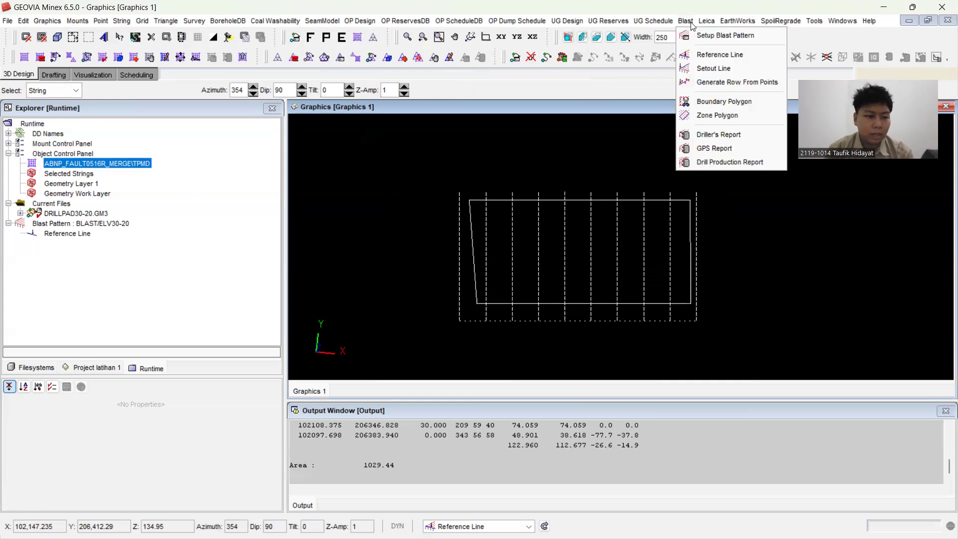
left_click(712, 101)
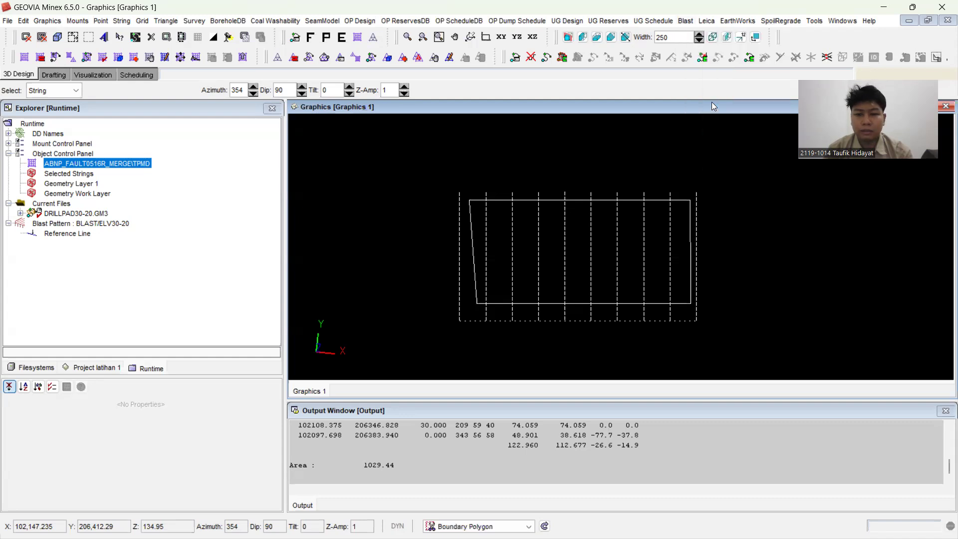
right_click(535, 138)
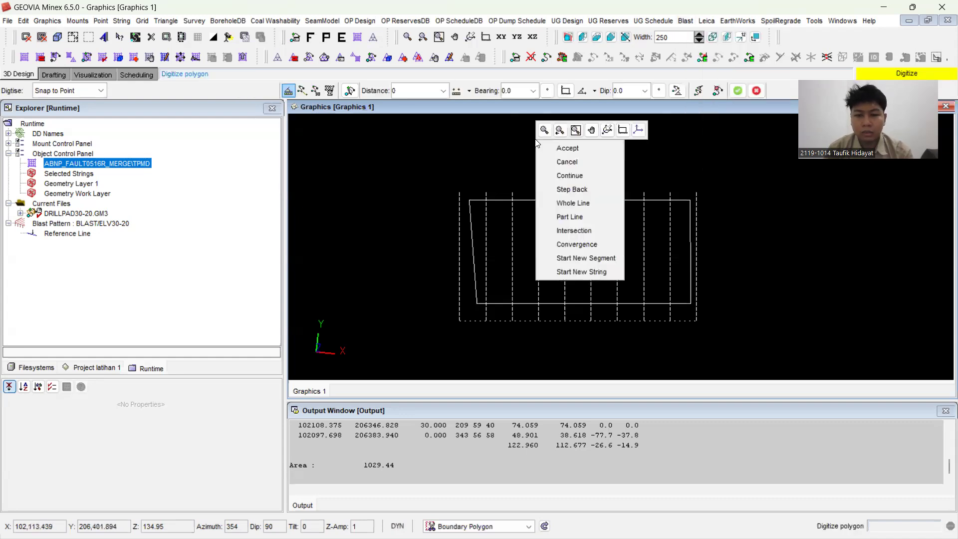
left_click(585, 204)
left_click(95, 90)
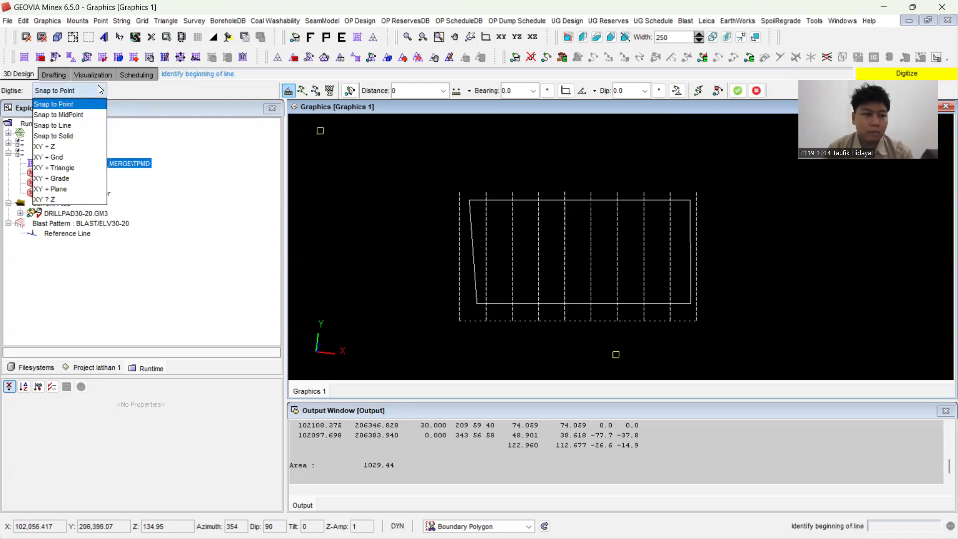
left_click(80, 126)
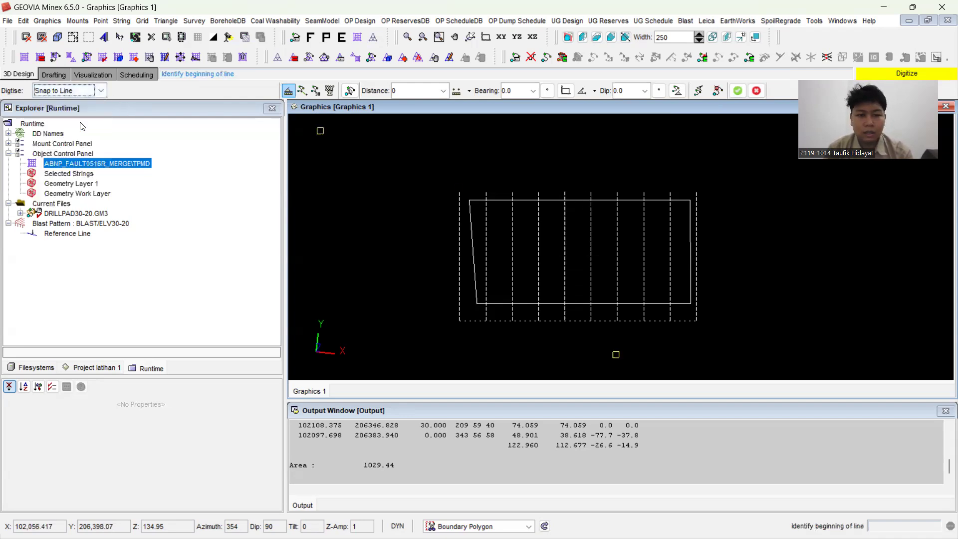
left_click(479, 200)
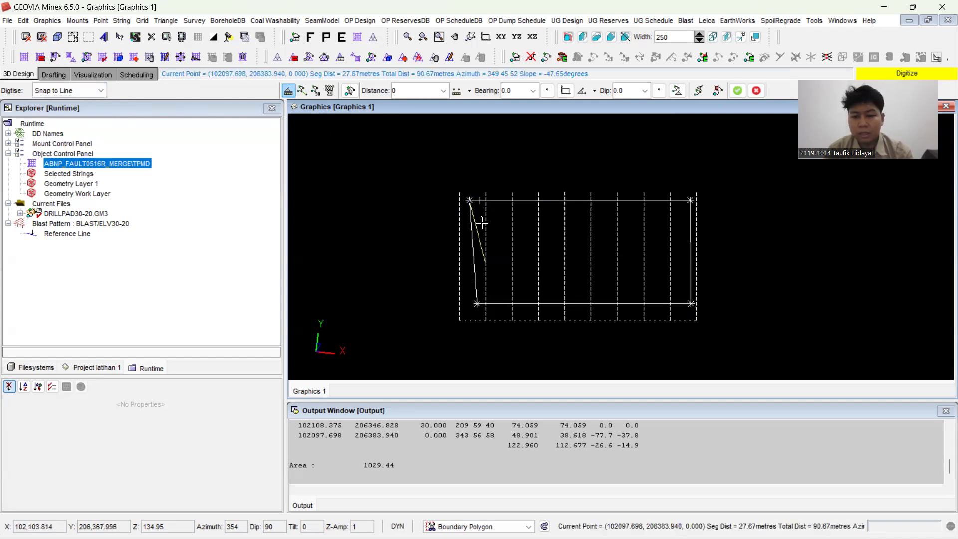
right_click(521, 142)
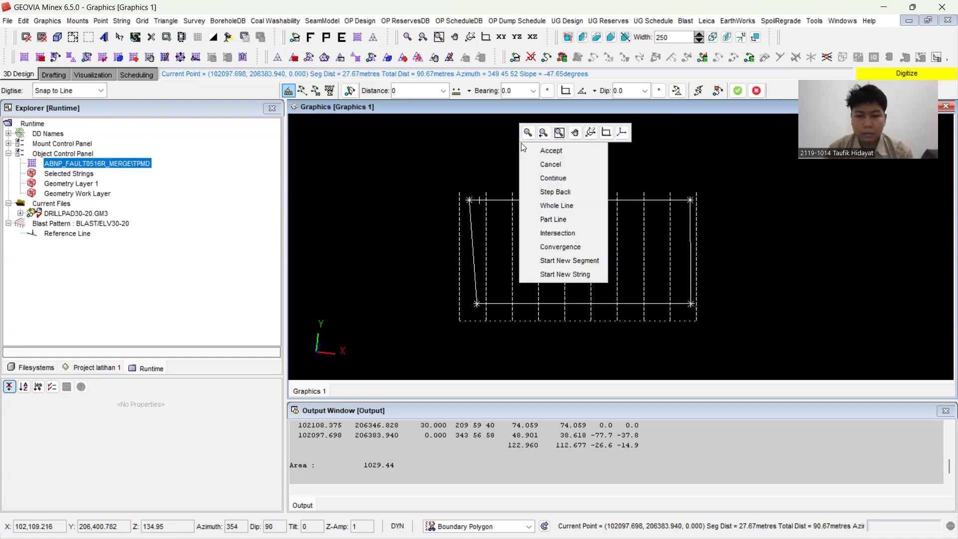
left_click(534, 151)
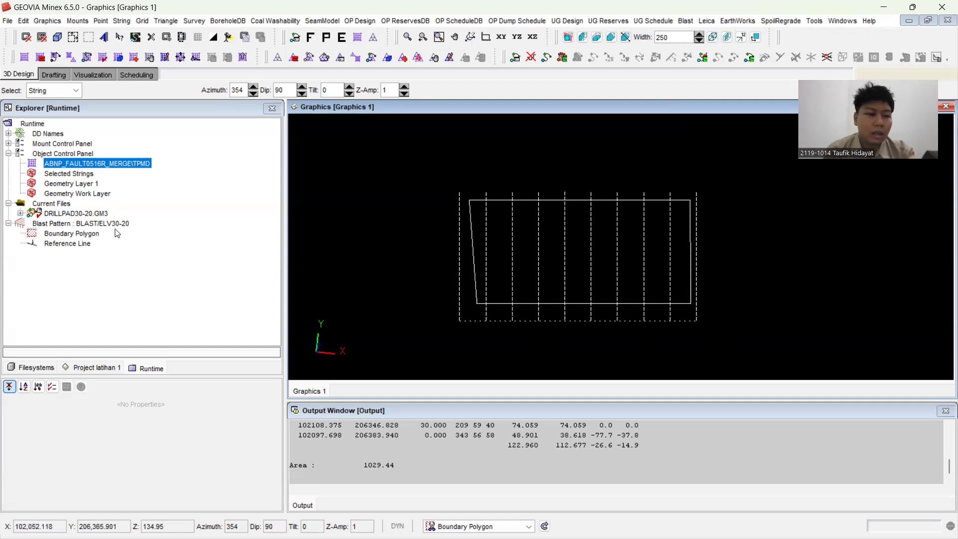
Step: Generate the holes for the BLAST/ELV30-20 blast pattern, including the hole offset on the first row
left_click(98, 224)
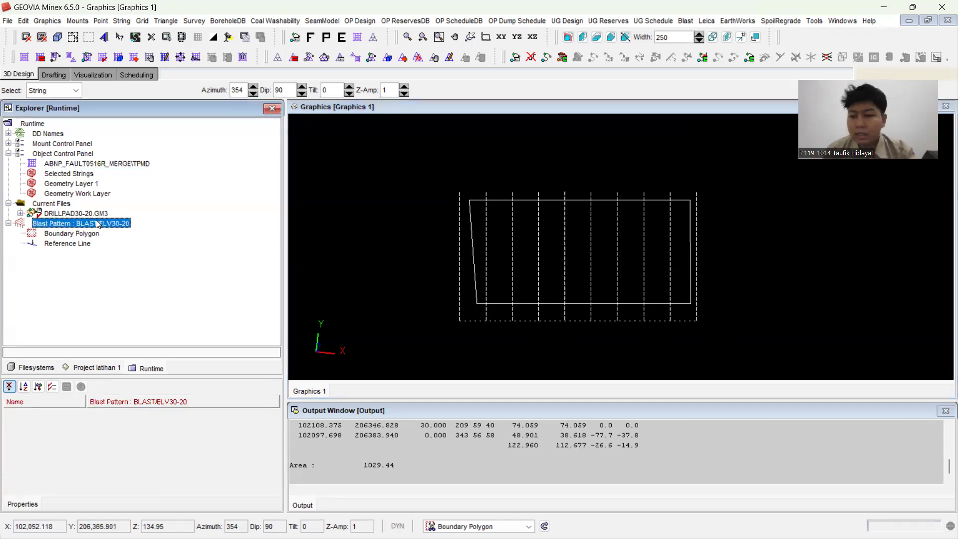
right_click(98, 224)
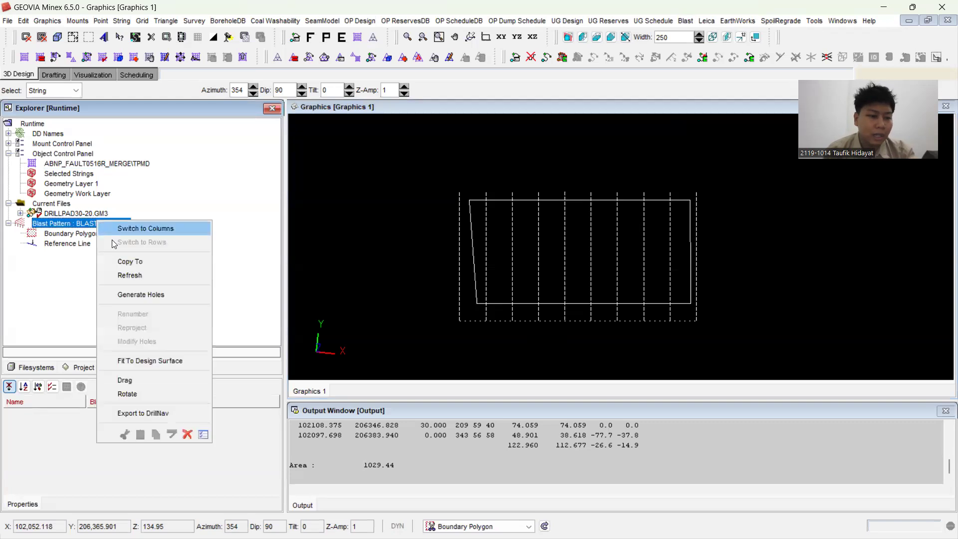
left_click(137, 295)
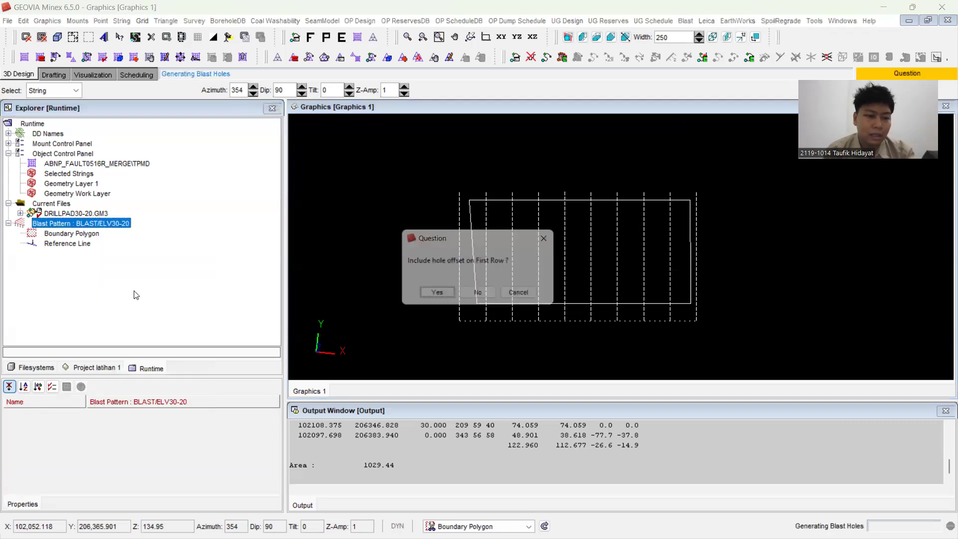
left_click(435, 295)
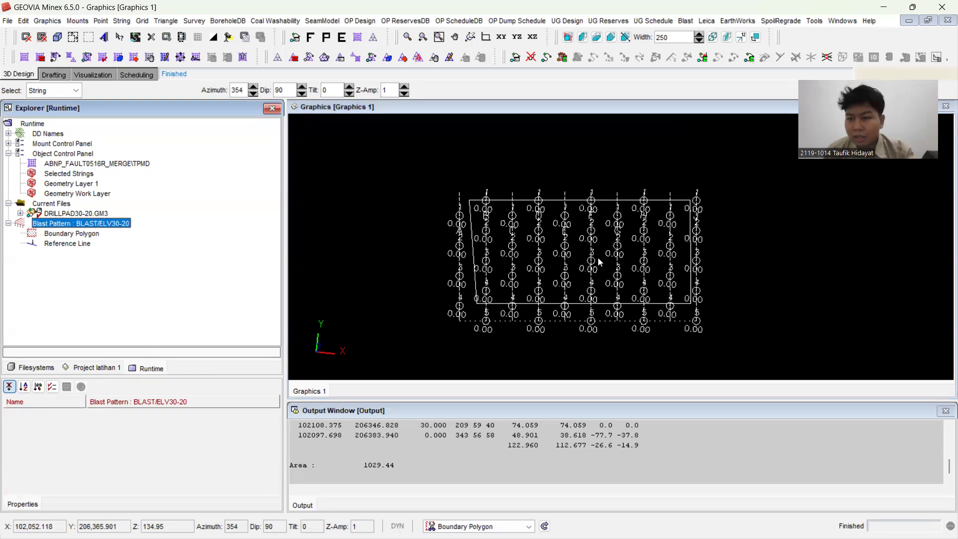
Step: Set the hole annotation colour to green in the blast pattern's plotting parameters
left_click(685, 21)
left_click(709, 36)
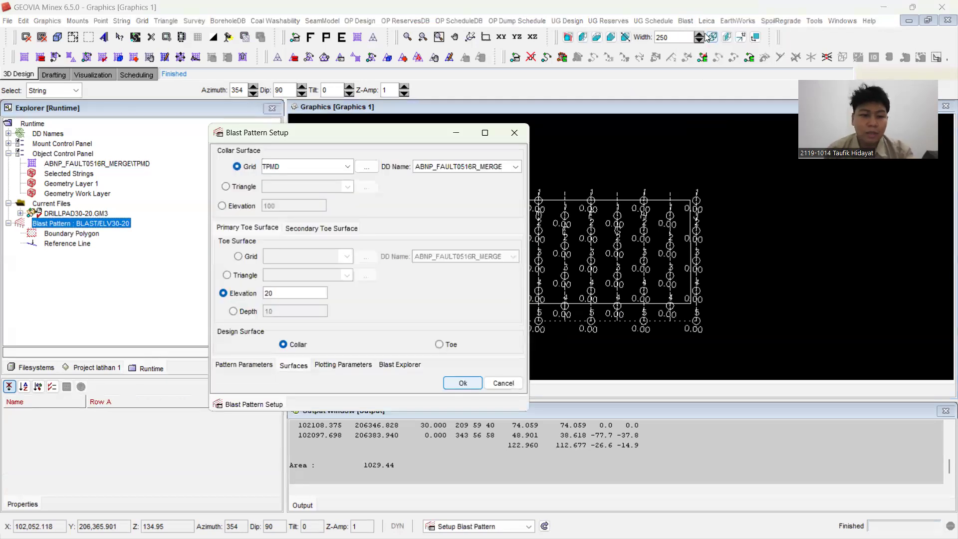
left_click(343, 365)
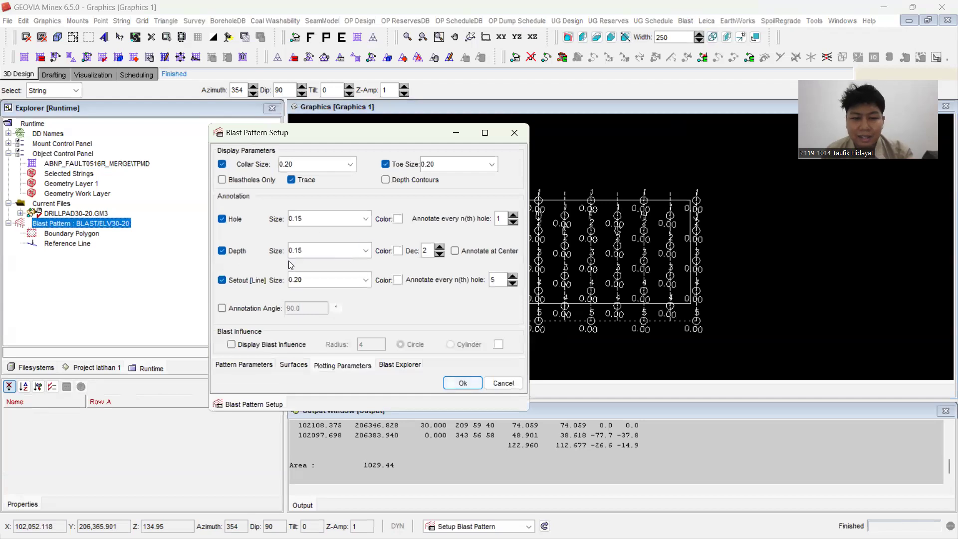
left_click(399, 218)
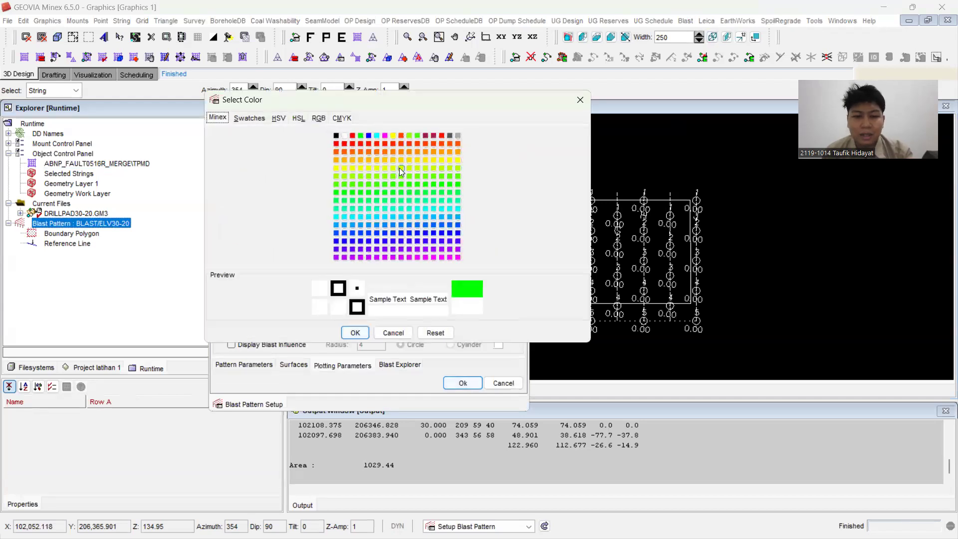
left_click(377, 192)
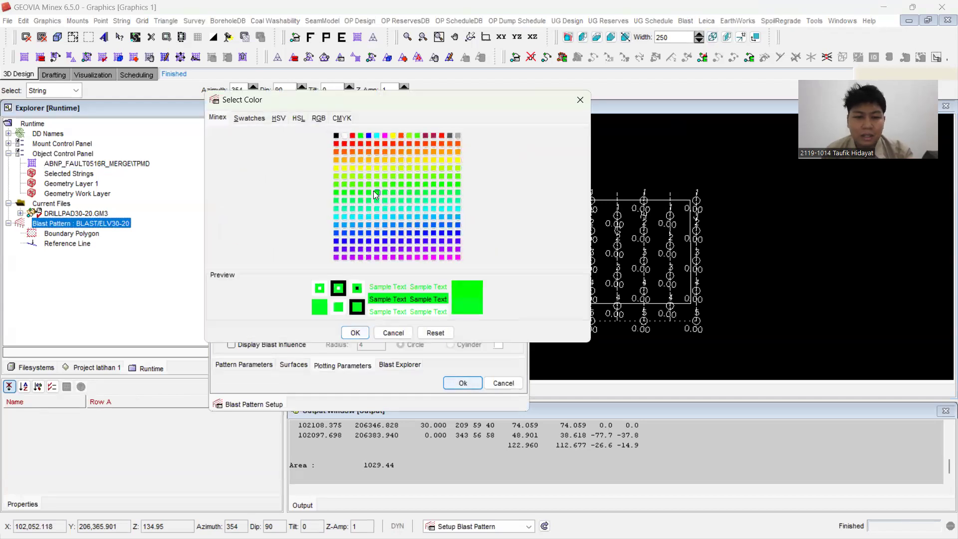
left_click(358, 332)
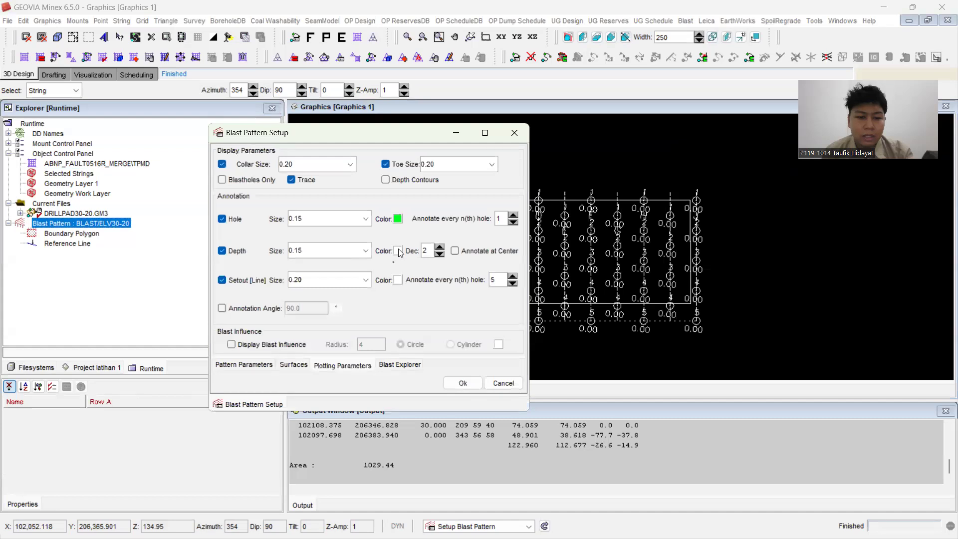
Step: Set the depth annotation colour to yellow and the setout line annotation colour to blue, and apply the blast pattern setup
left_click(398, 251)
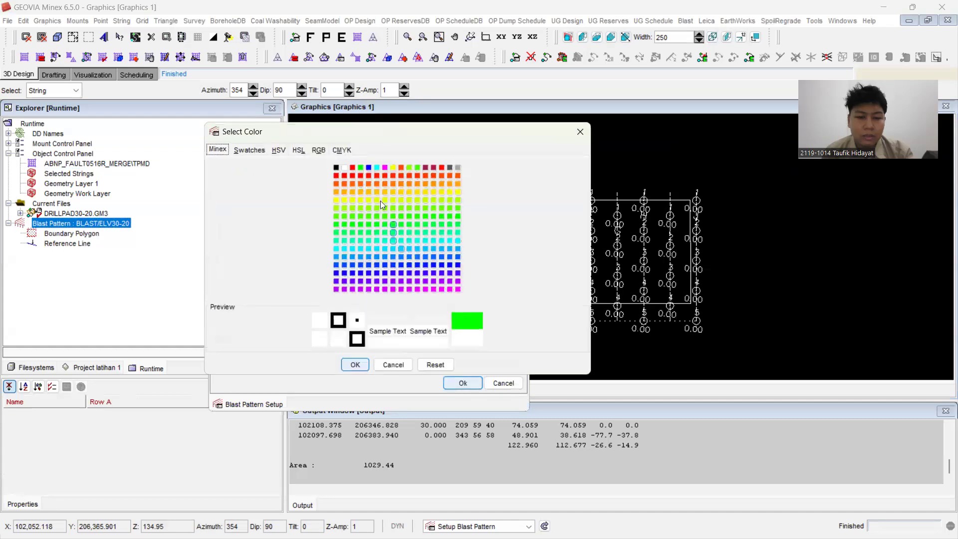
left_click(334, 201)
left_click(355, 365)
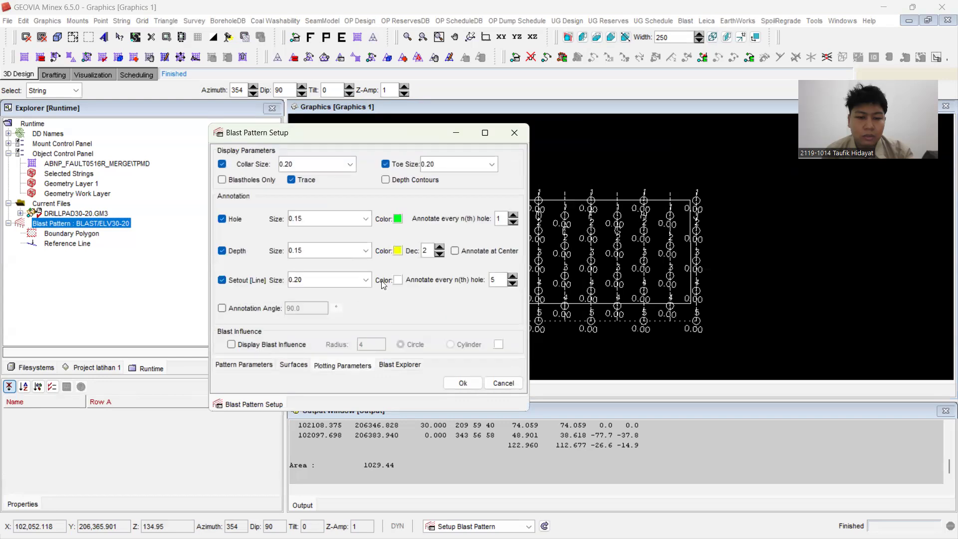
left_click(398, 280)
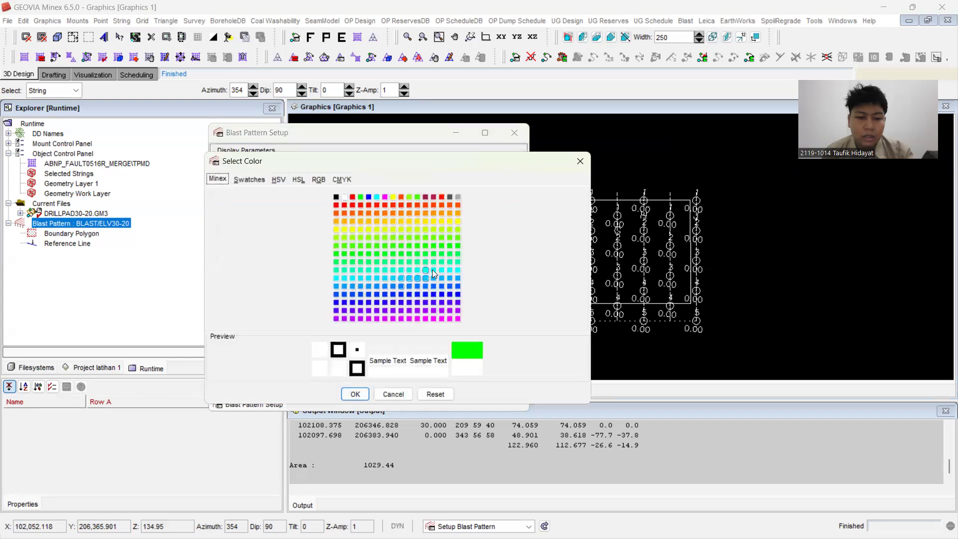
left_click(407, 292)
left_click(355, 394)
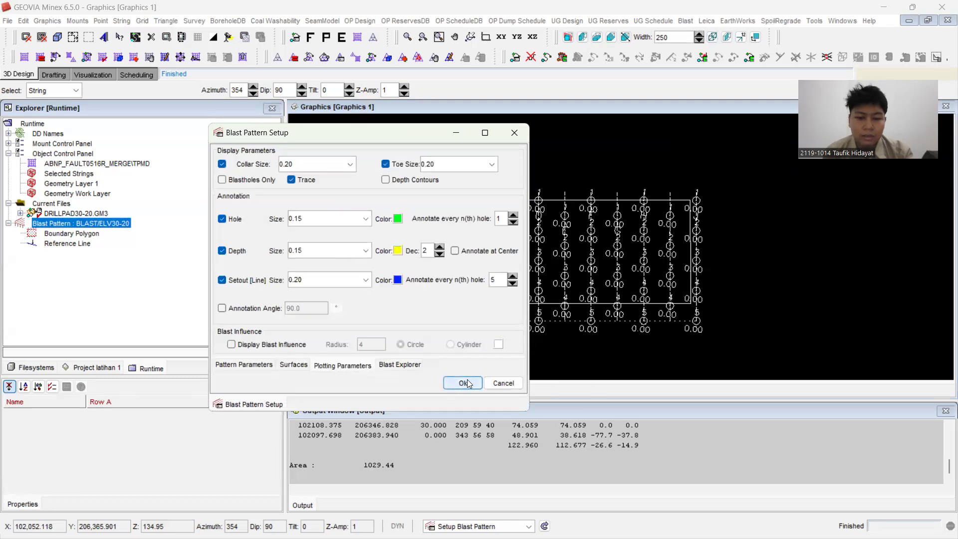
left_click(468, 383)
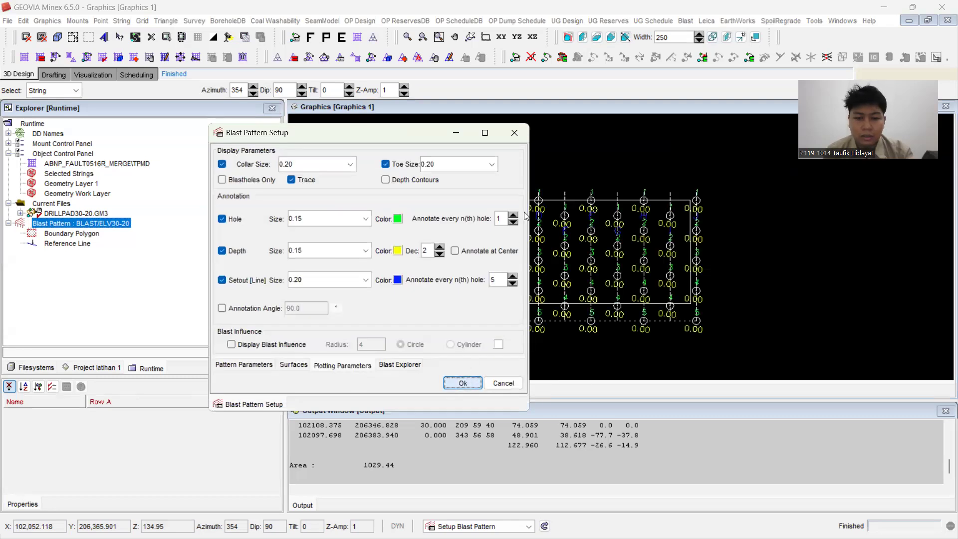
left_click(457, 133)
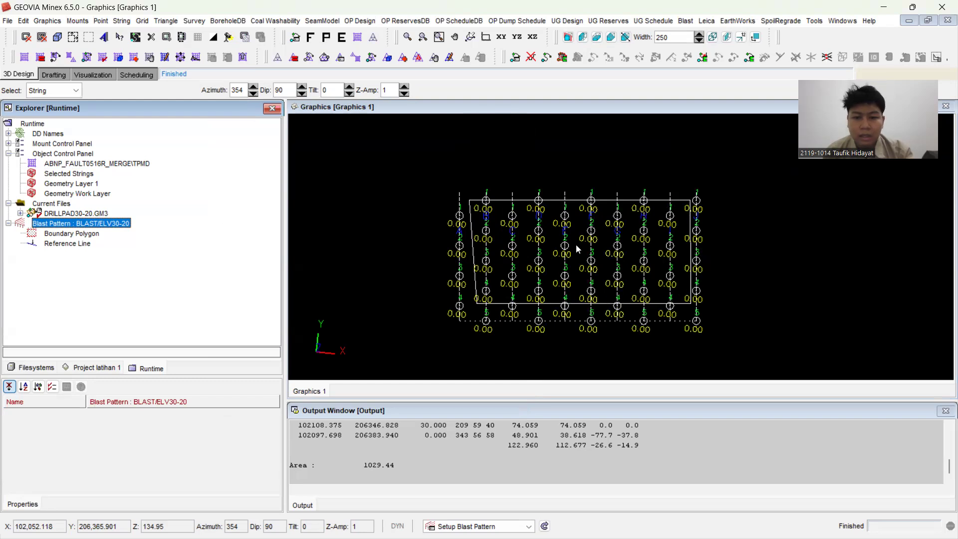
Step: Reproject the holes of the BLAST/ELV30-20 pattern as vertical holes with a stand-off of 0
left_click(569, 161)
scroll(569, 173, "up", 1)
scroll(577, 235, "down", 2)
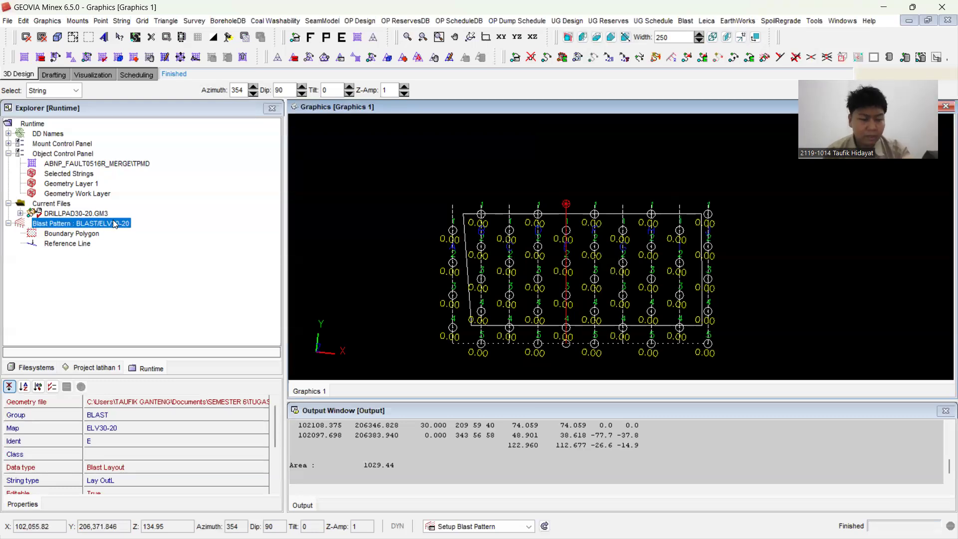
right_click(114, 224)
left_click(167, 327)
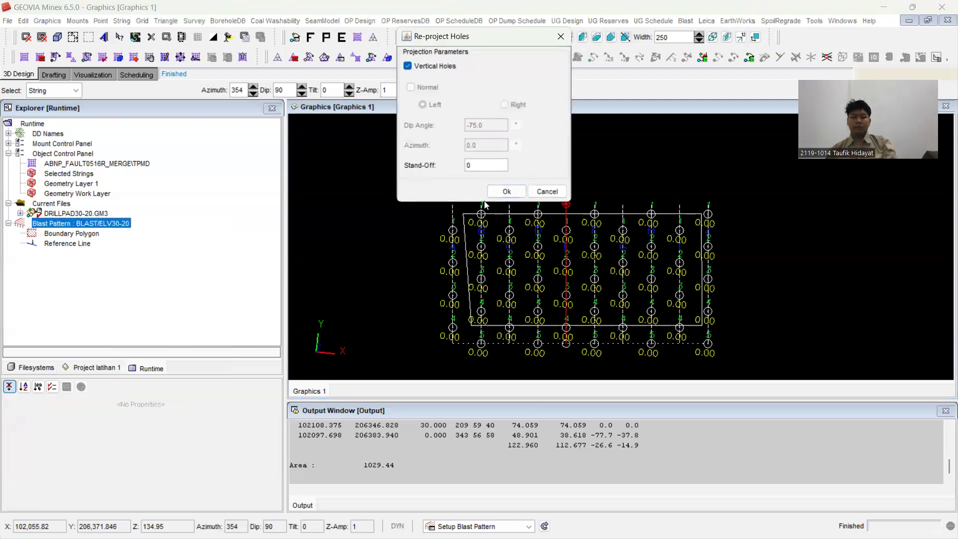
left_click(496, 195)
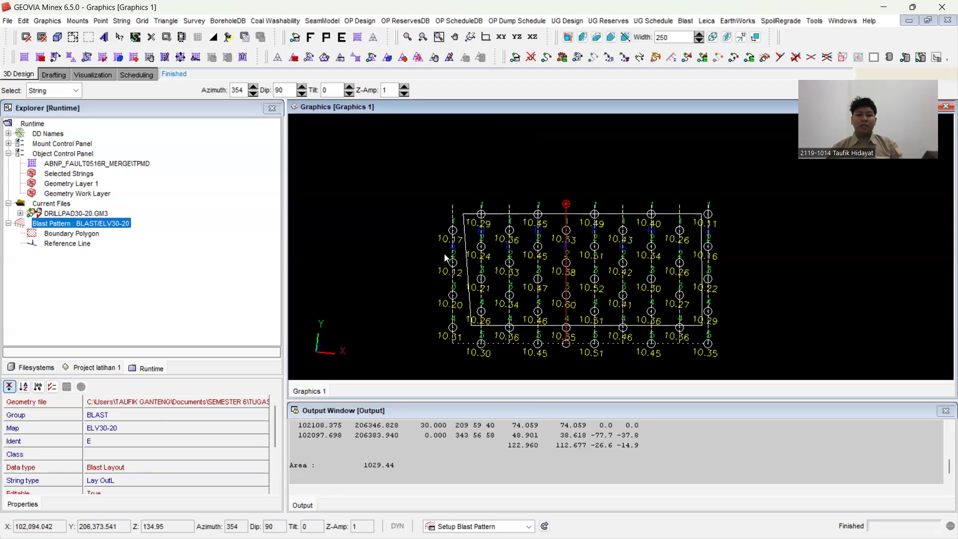
scroll(446, 257, "up", 1)
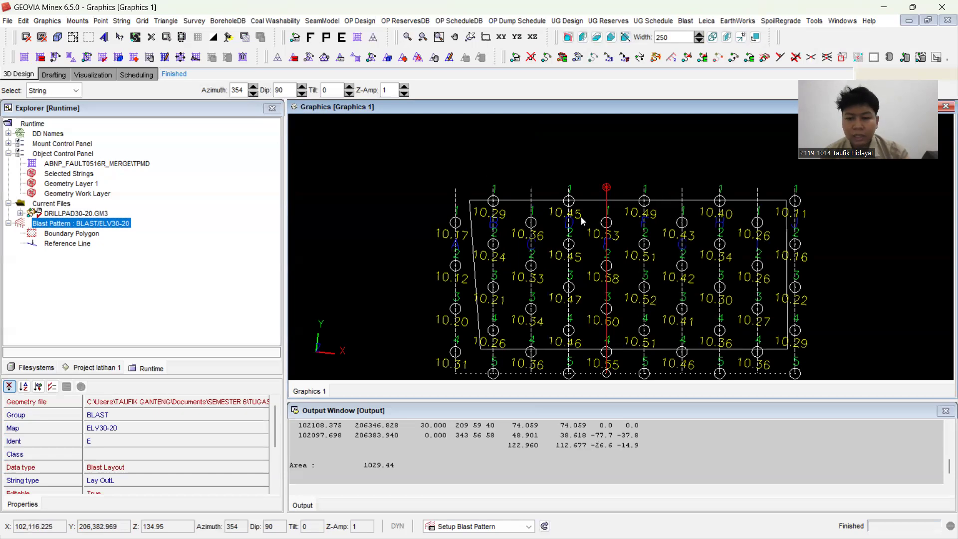
scroll(486, 217, "down", 2)
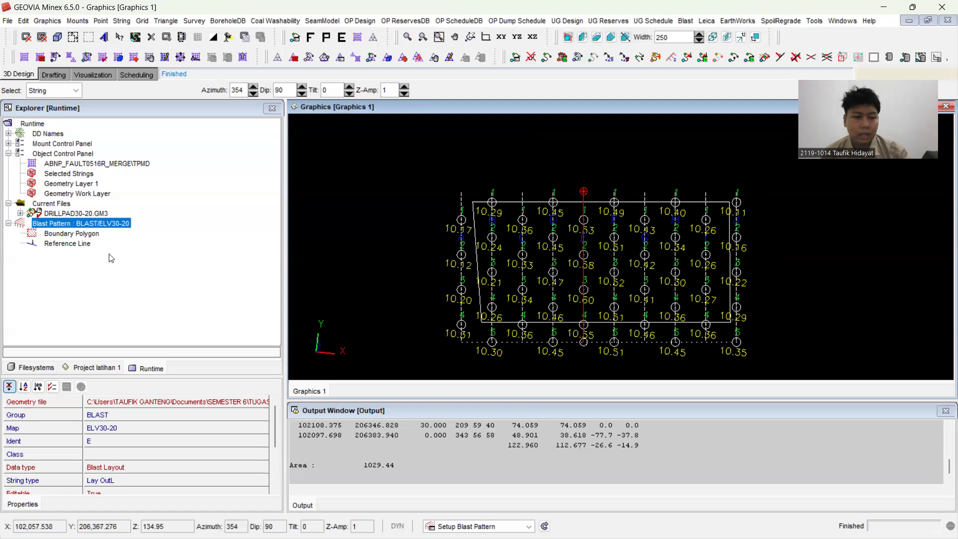
Step: Clip the blast holes to the boundary polygon of the BLAST/ELV30-20 pattern and finalise the plot
left_click(90, 236)
right_click(89, 234)
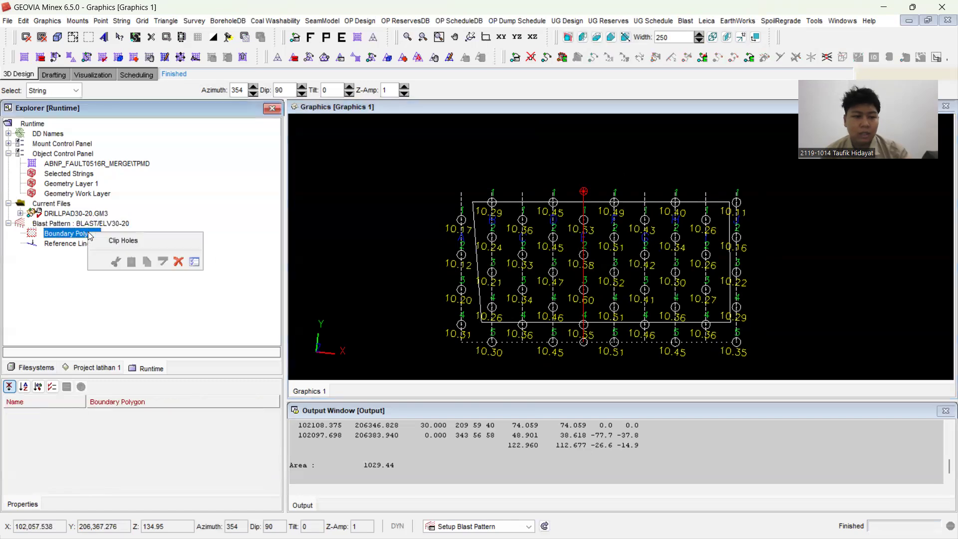
left_click(104, 240)
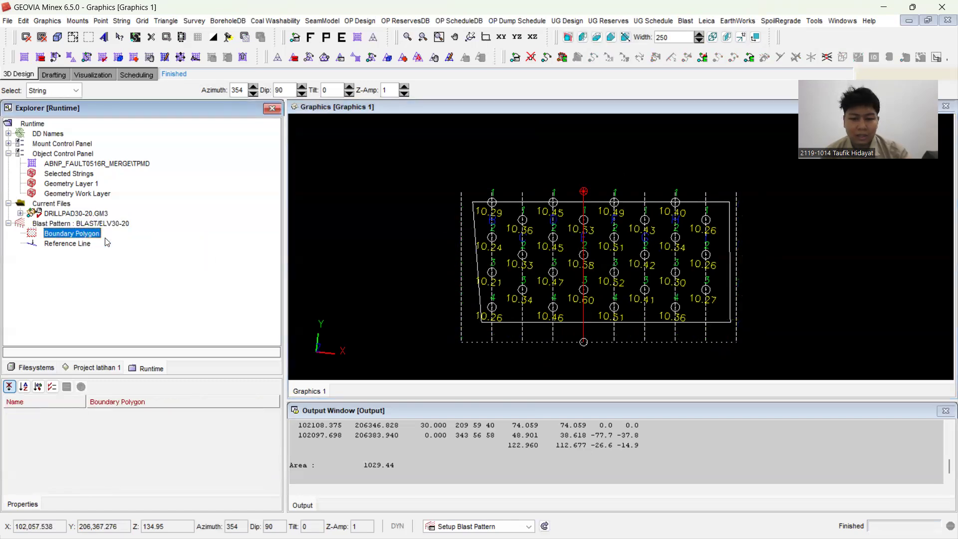
left_click(446, 170)
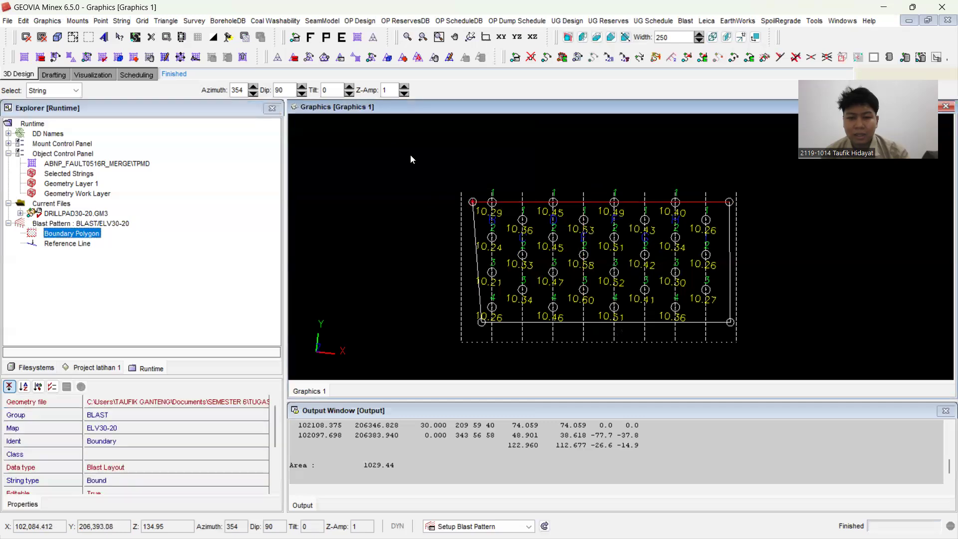
left_click(311, 37)
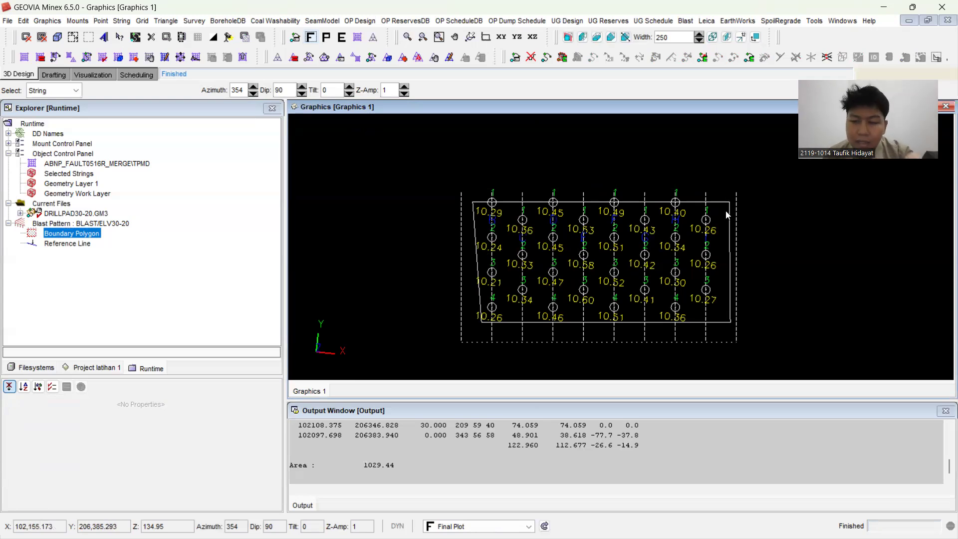
Step: Enable the Blastholes Only display in the blast pattern's plotting parameters and apply the setup
left_click(685, 21)
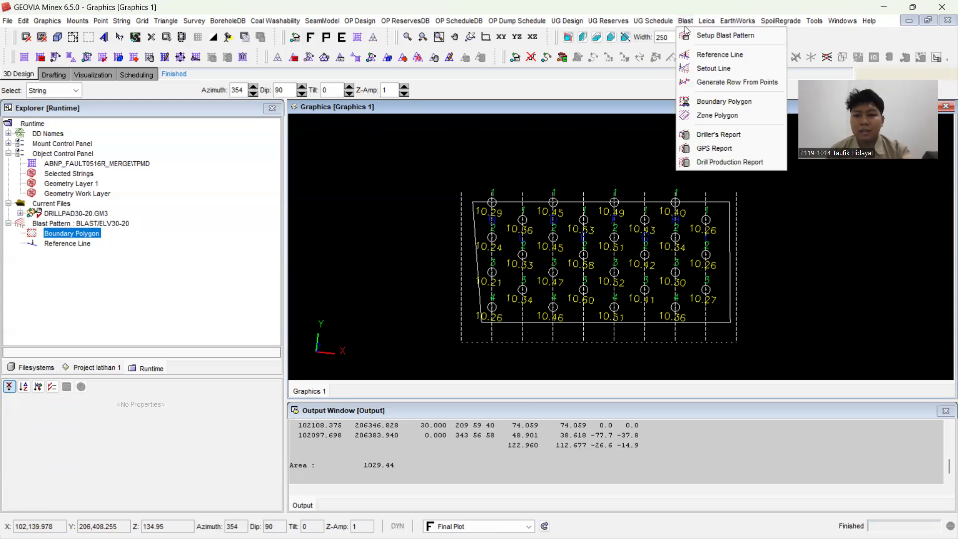
left_click(691, 34)
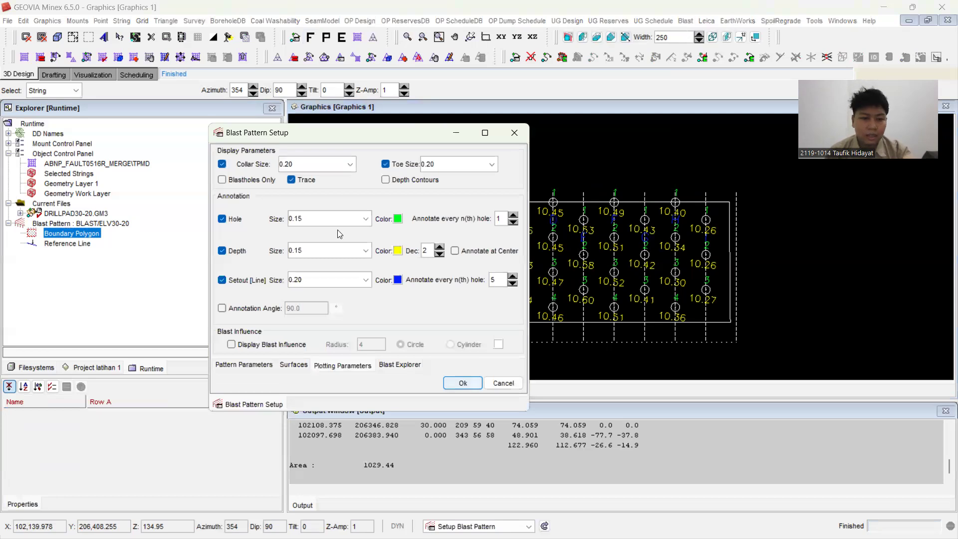
left_click(223, 180)
left_click(455, 385)
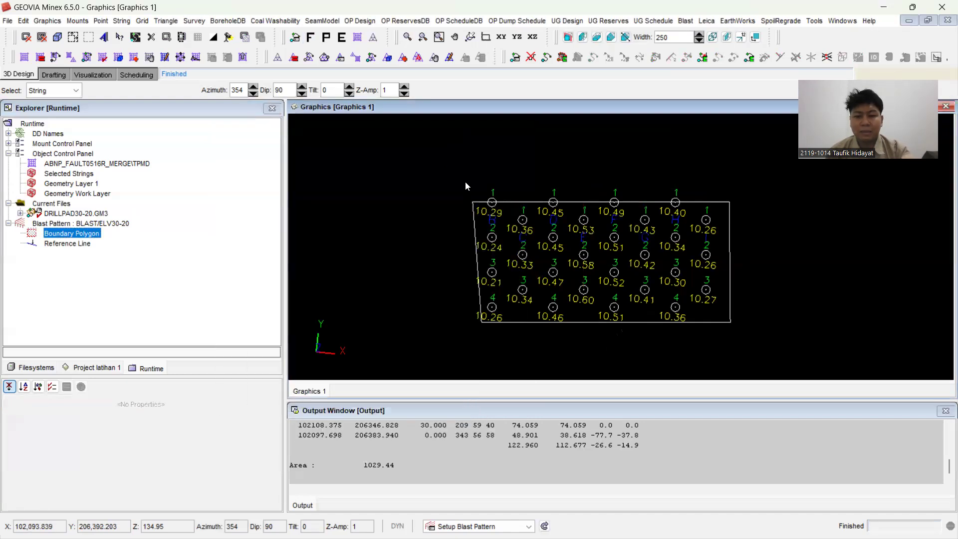
scroll(478, 271, "up", 1)
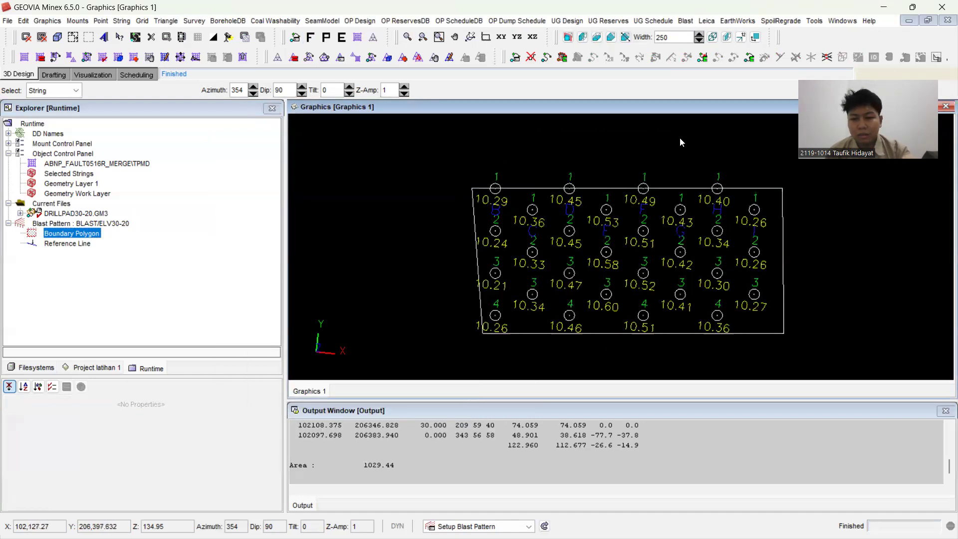
left_click(8, 24)
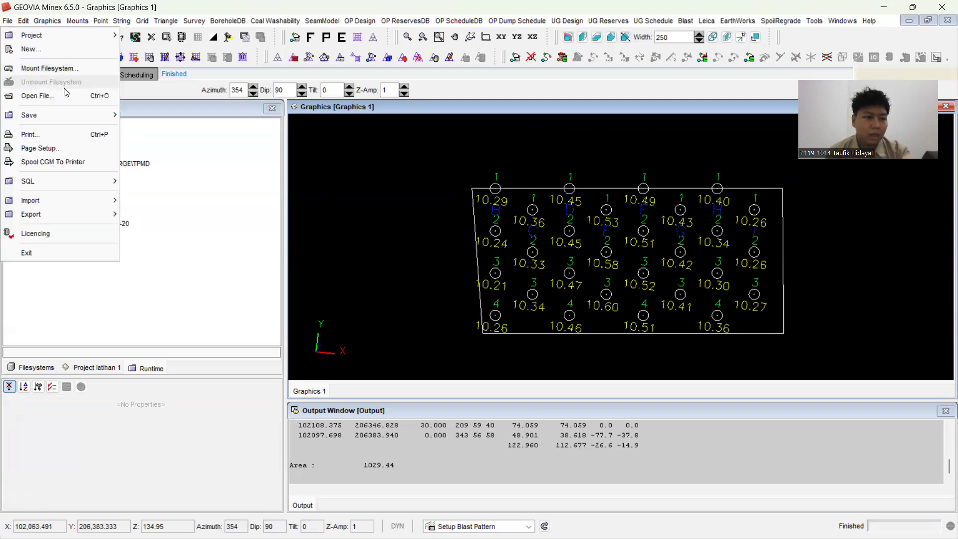
mouse_move(74, 110)
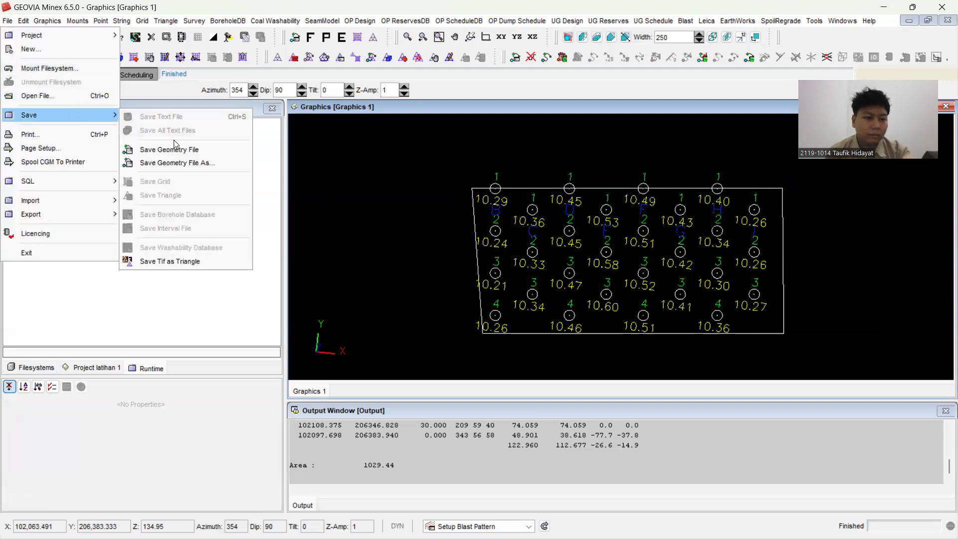
mouse_move(48, 226)
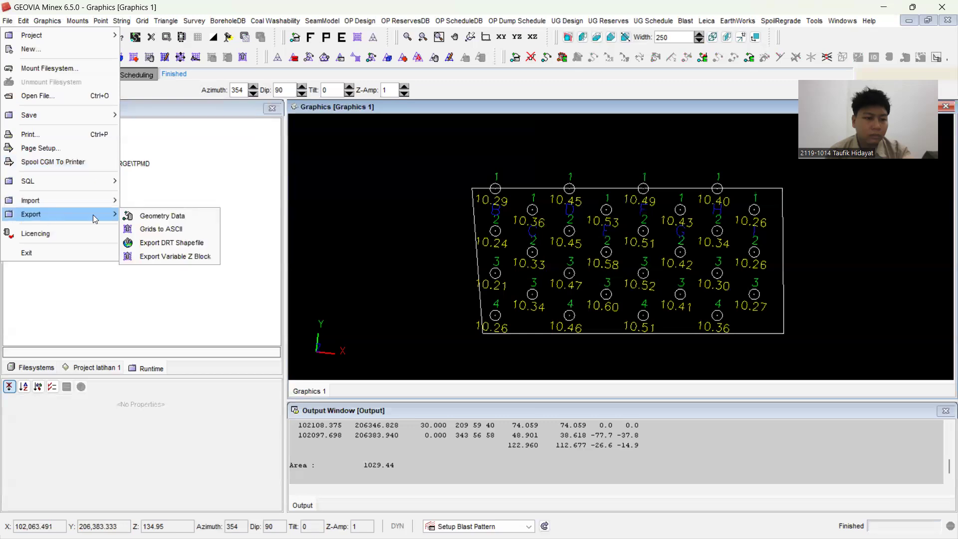
left_click(144, 219)
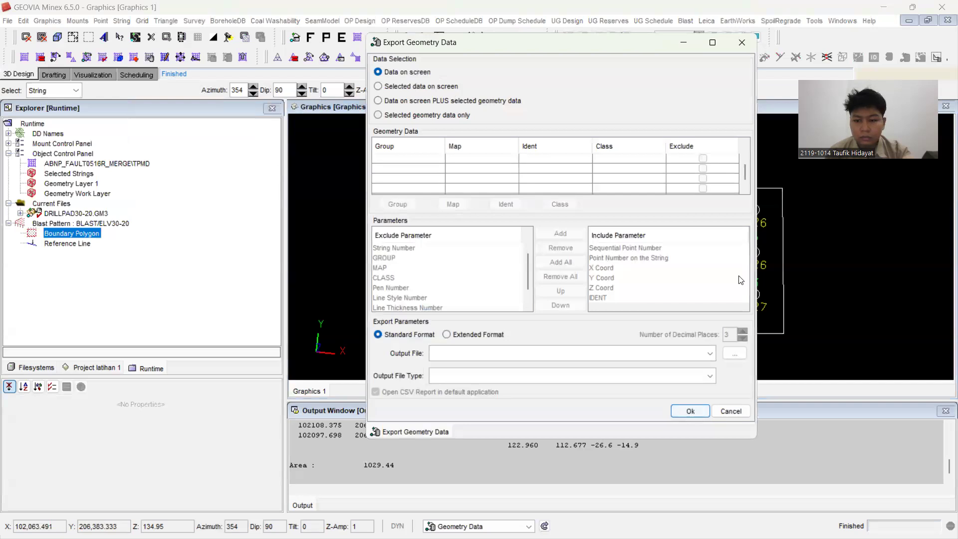
left_click(617, 376)
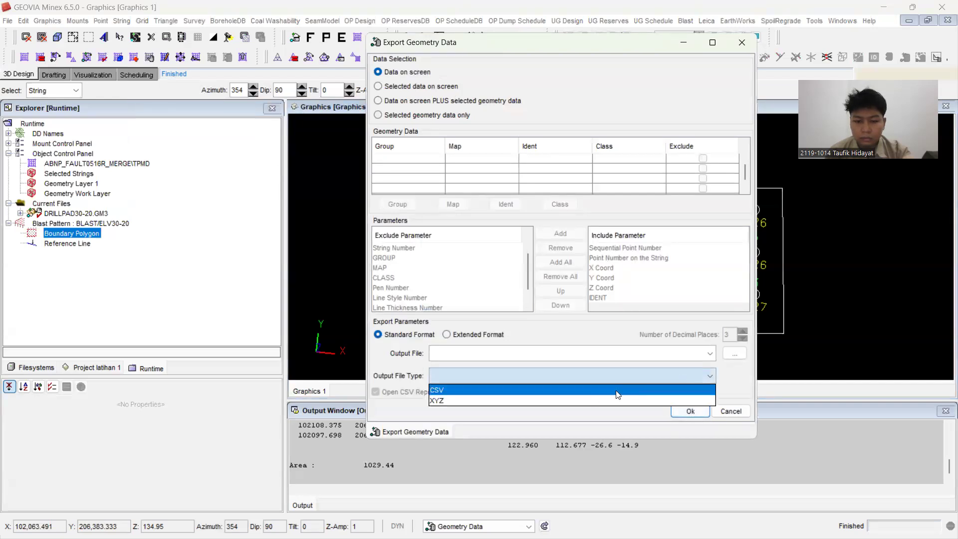
left_click(712, 89)
left_click(735, 42)
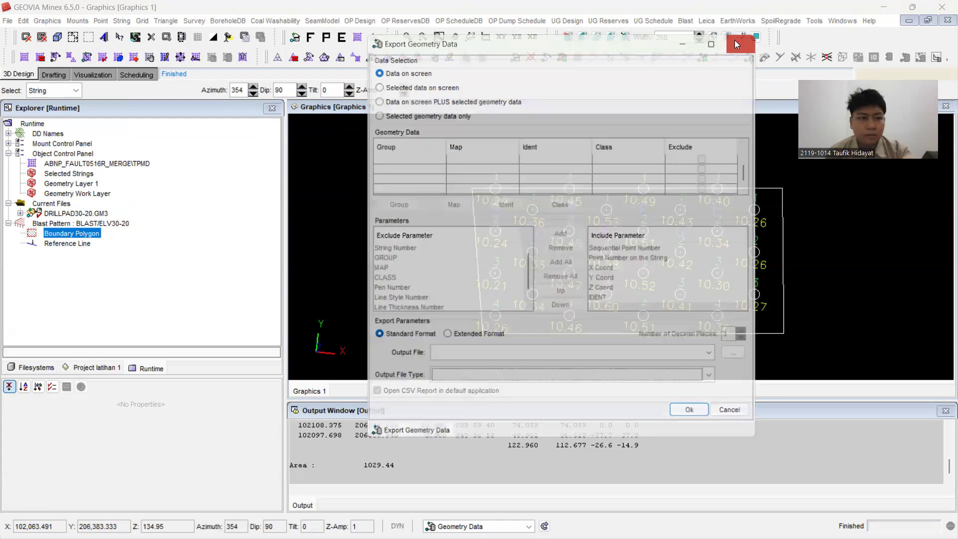
left_click(8, 20)
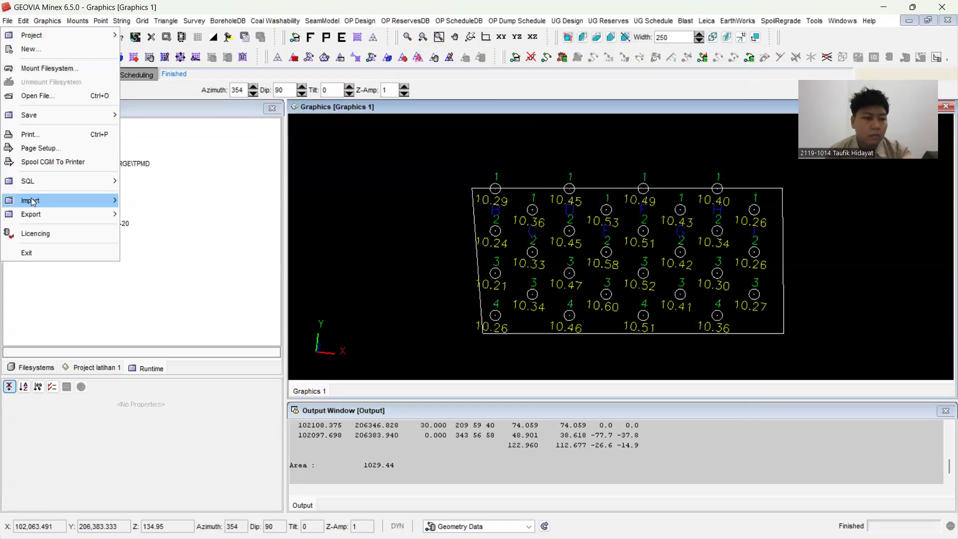
mouse_move(87, 199)
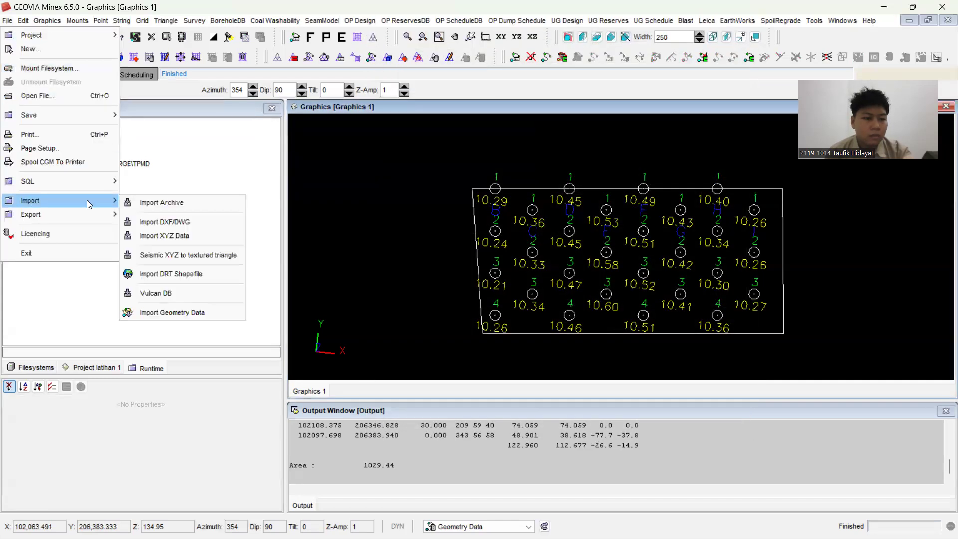
left_click(202, 221)
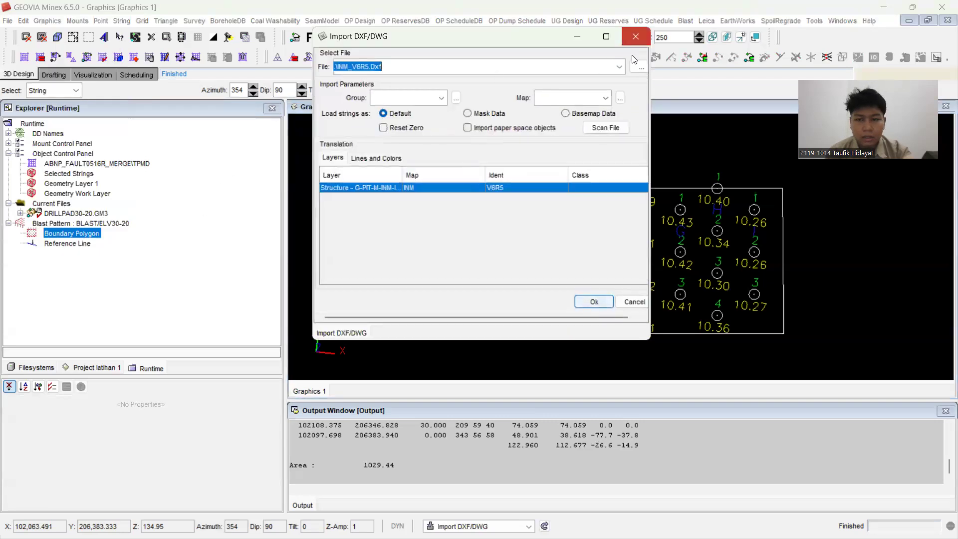
left_click(635, 36)
Step: Save the current geometry file DRILLPAD30-20.GM3
left_click(8, 21)
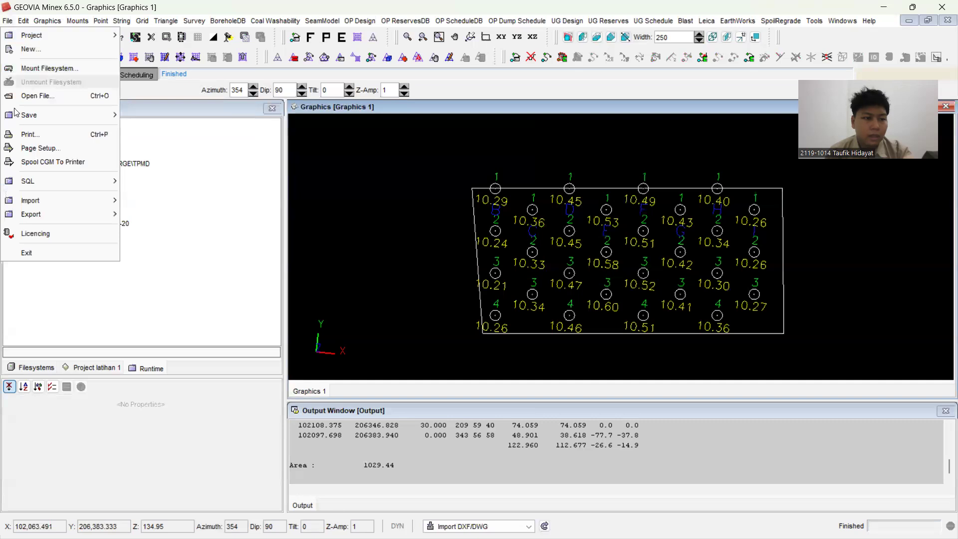
mouse_move(40, 119)
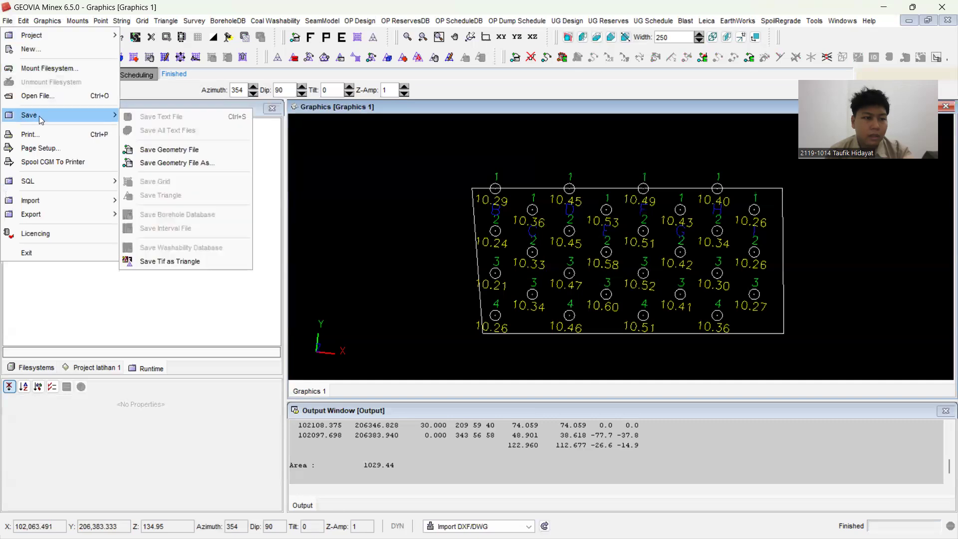
left_click(184, 153)
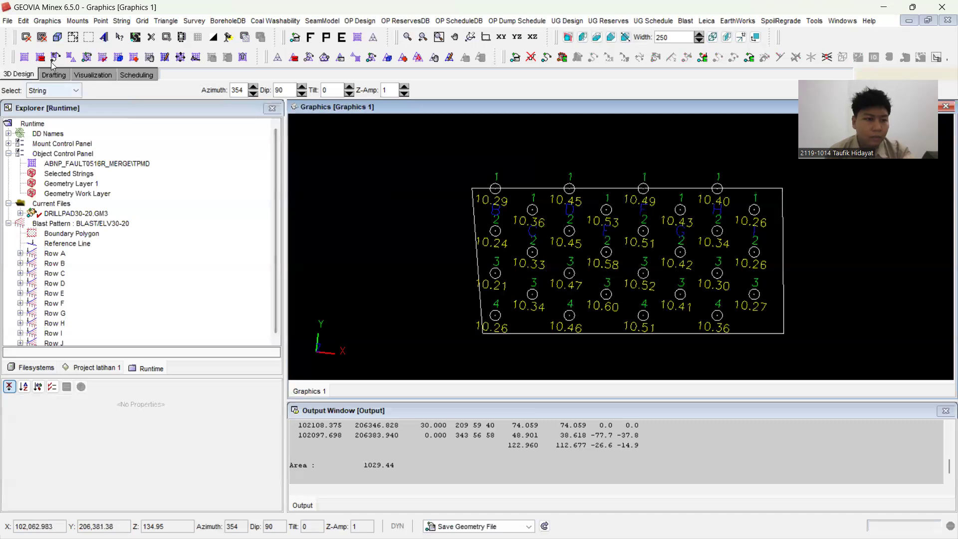
left_click(40, 21)
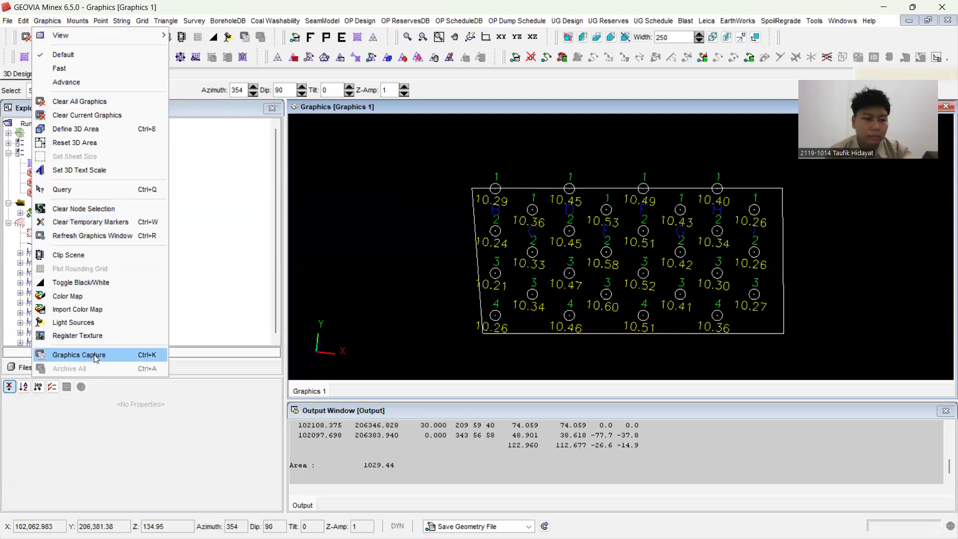
left_click(251, 162)
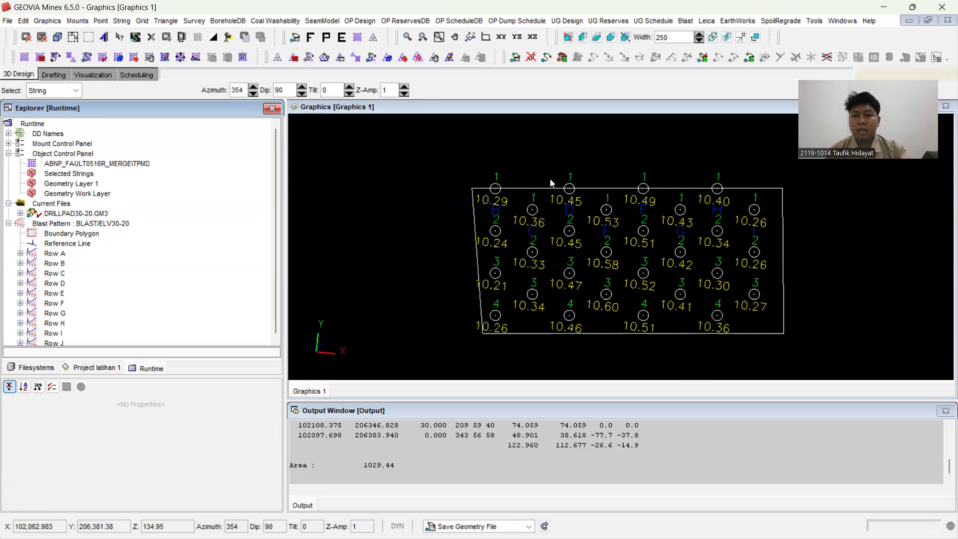
left_click(664, 55)
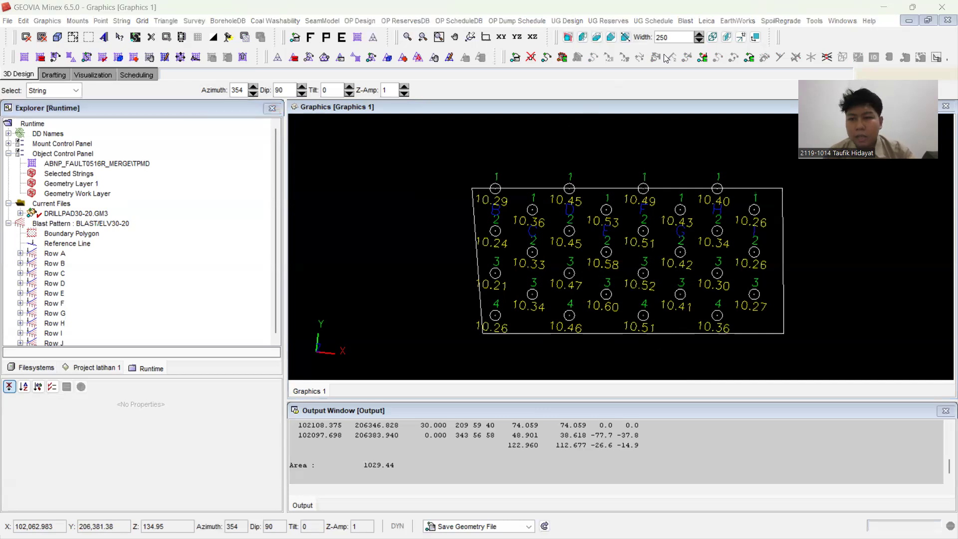
Step: Turn off the hole, depth and setout line annotations in the blast pattern's plotting parameters and apply the setup
left_click(685, 21)
left_click(708, 31)
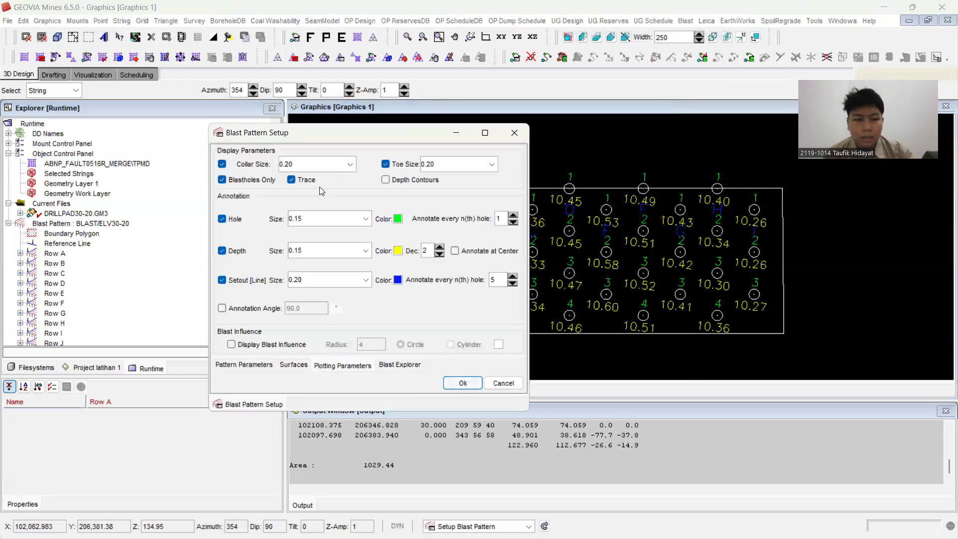
left_click(221, 219)
left_click(222, 250)
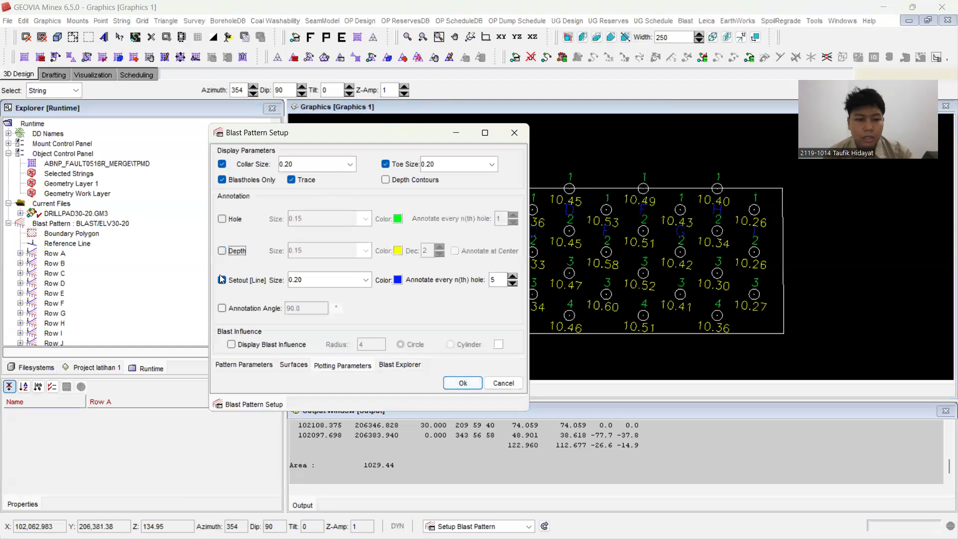
left_click(222, 280)
left_click(447, 385)
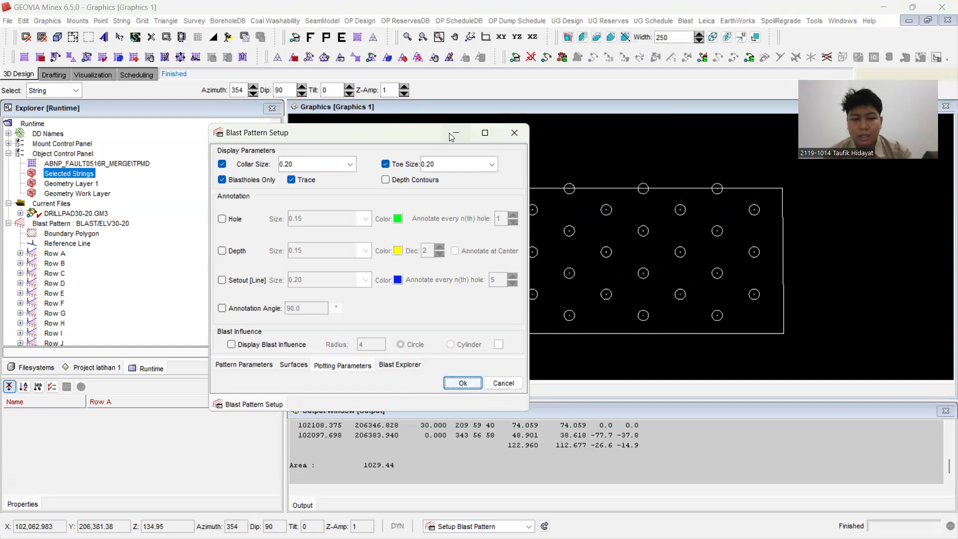
left_click(454, 134)
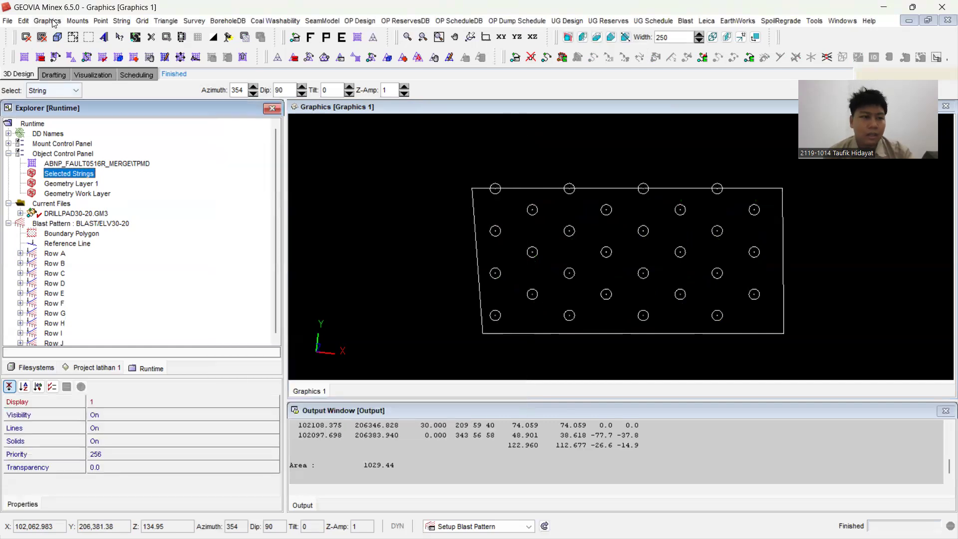
Step: Start a graphics capture of the drill pad in AutoCAD DXF format with the file name ELV30-20
left_click(53, 22)
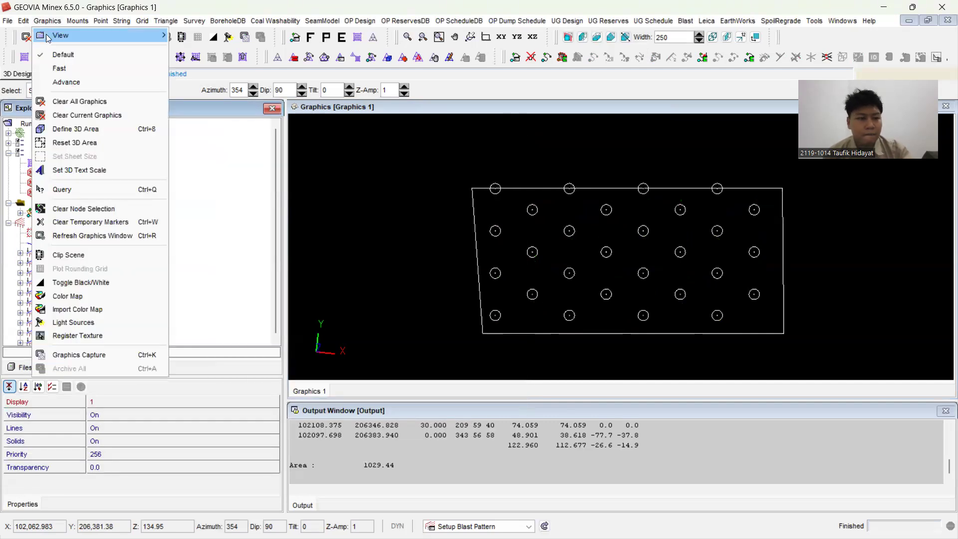
left_click(80, 355)
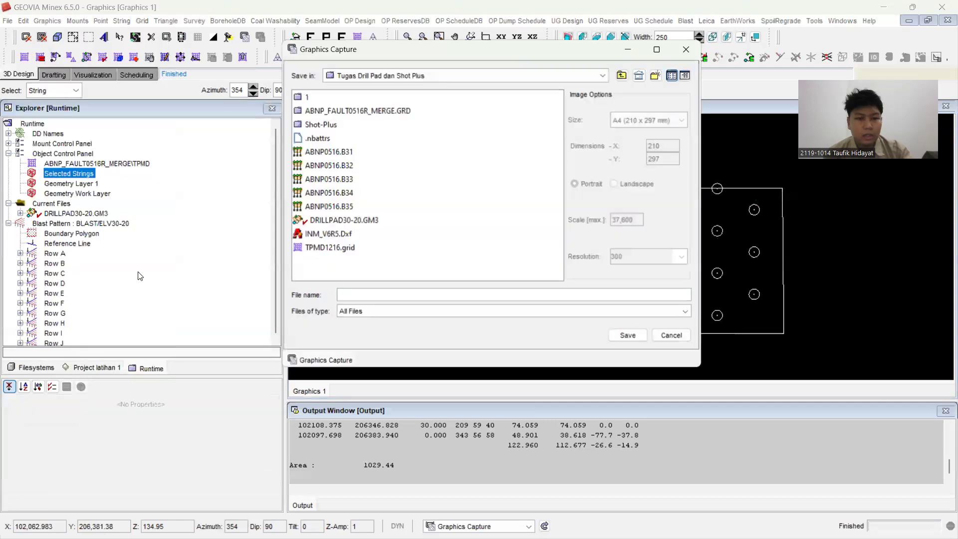
left_click(374, 307)
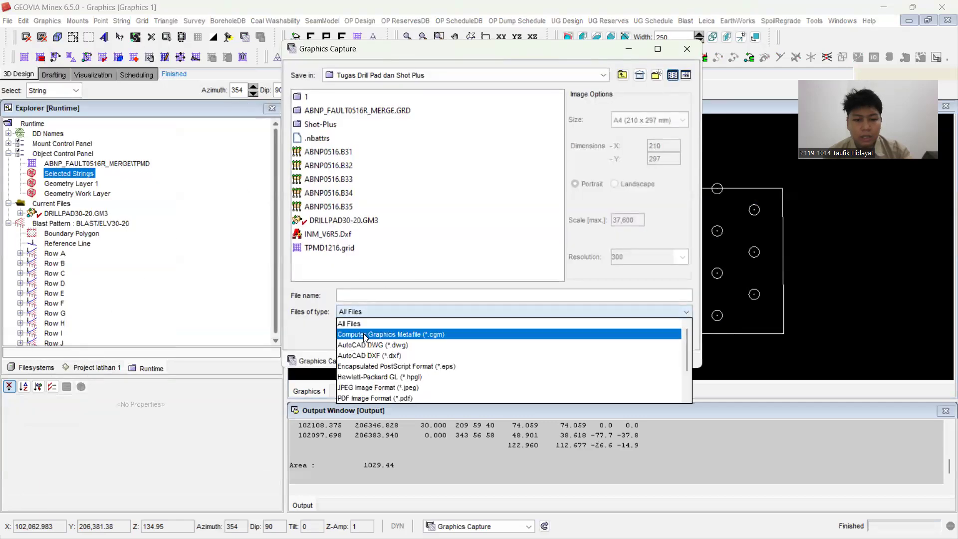
left_click(364, 353)
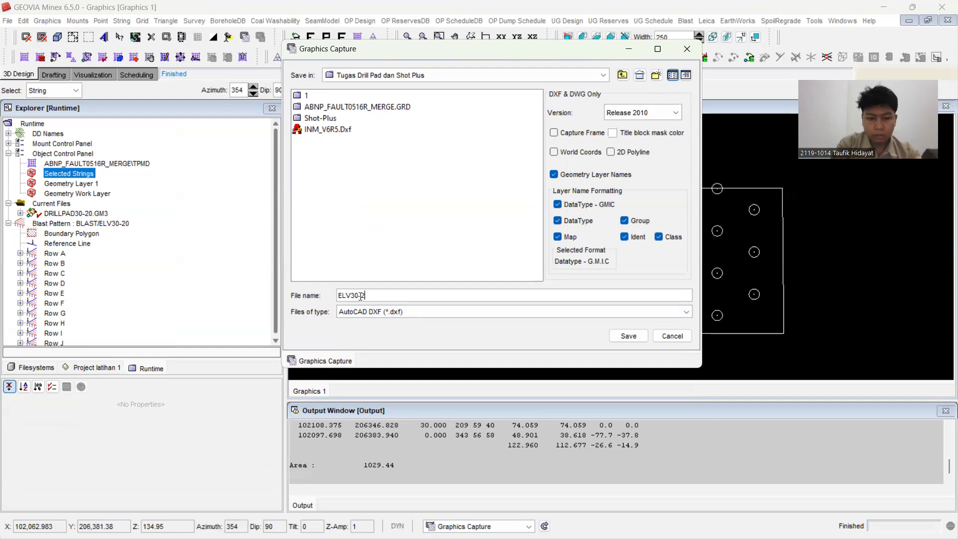
Step: Turn off geometry layer names, set the DXF version to Release 9, and save the ELV30-20 capture
left_click(554, 174)
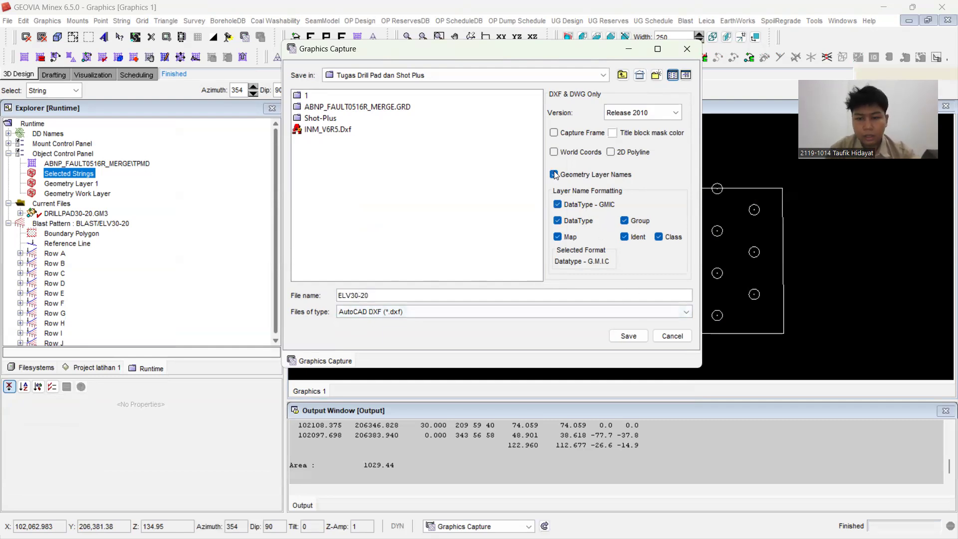
left_click(669, 116)
left_click(649, 113)
left_click(647, 112)
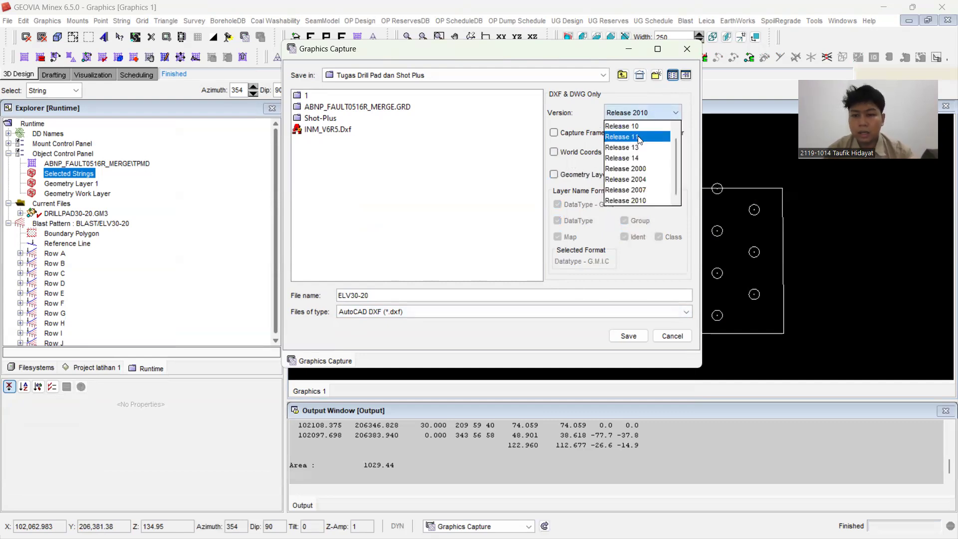
left_click(658, 115)
scroll(675, 146, "up", 2)
left_click(649, 125)
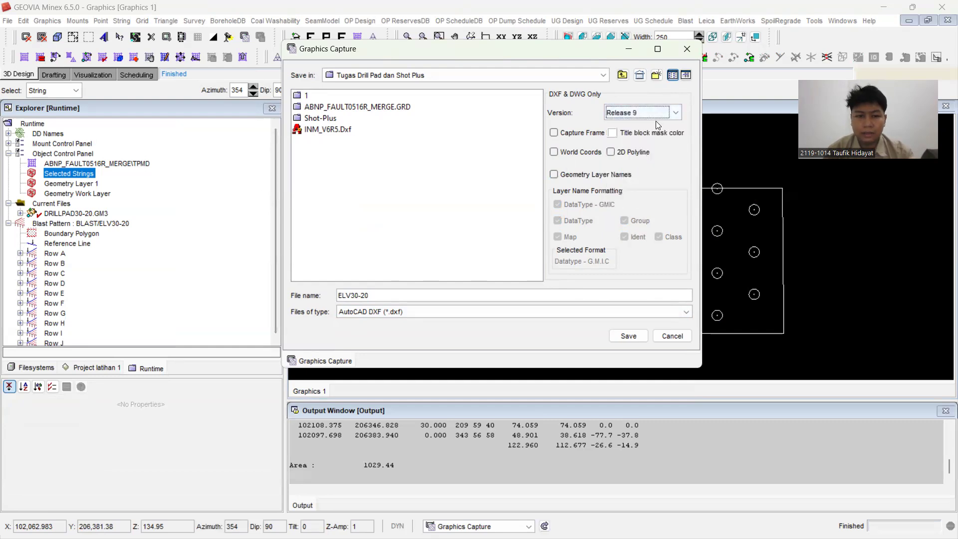
left_click(628, 336)
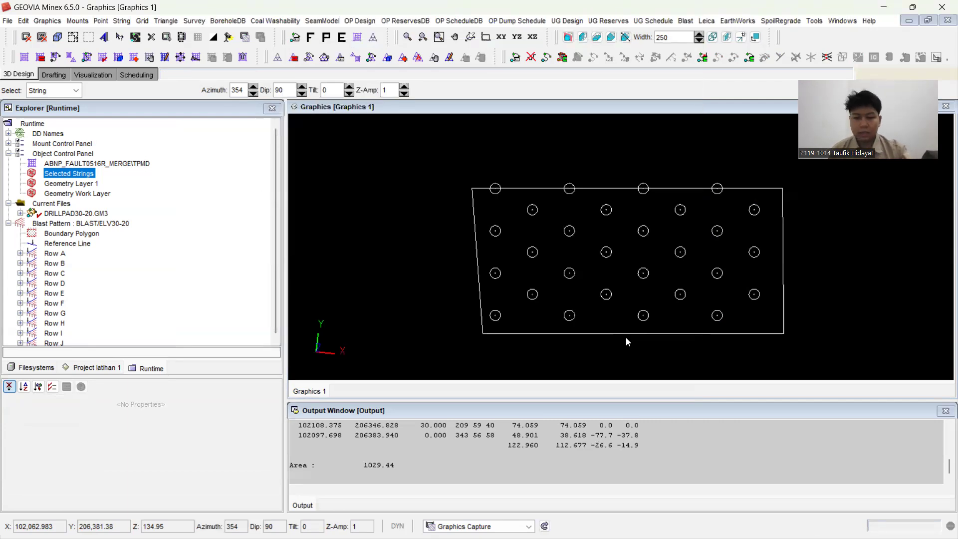
Step: Check that the exported ELV30-20.Dxf is in the Tugas Drill Pad dan Shot Plus folder in File Explorer, then return to Minex
left_click(438, 519)
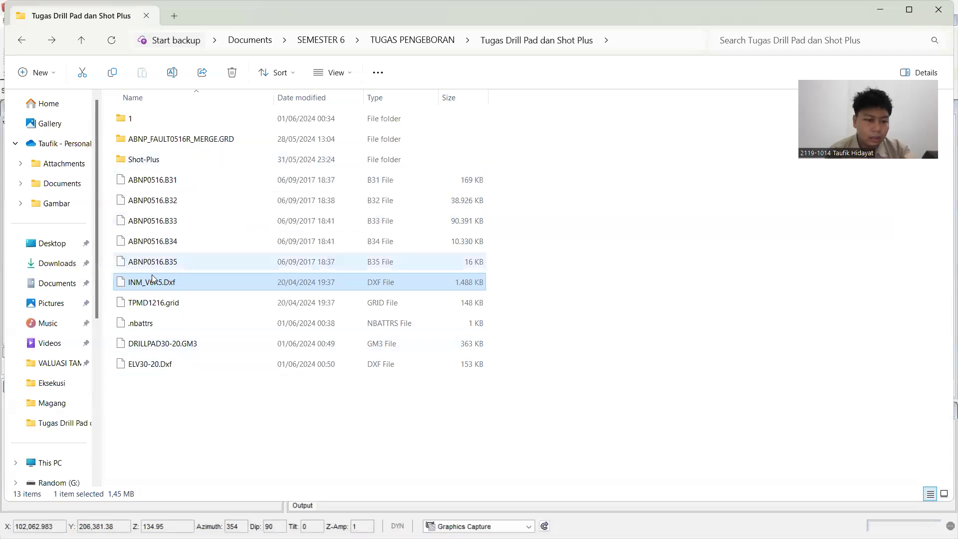
left_click(164, 370)
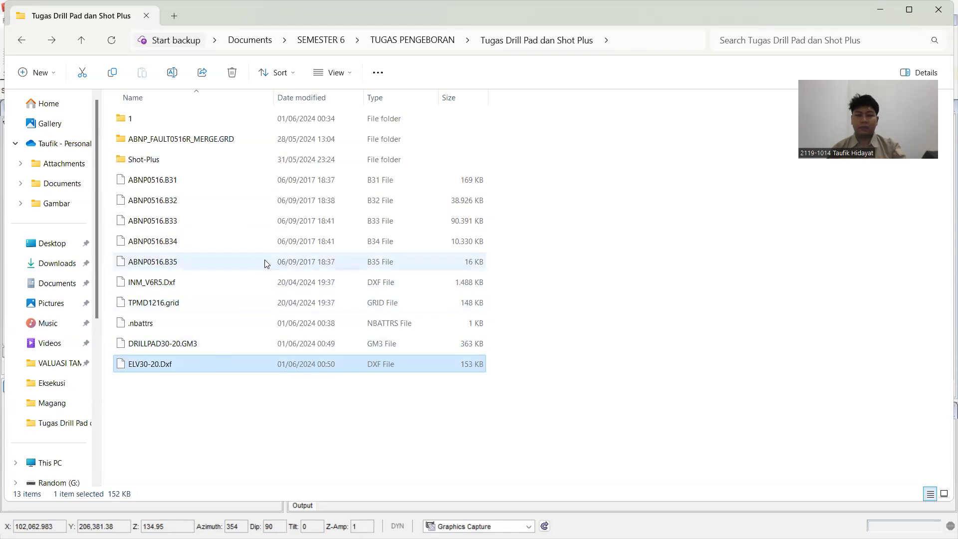
left_click(887, 9)
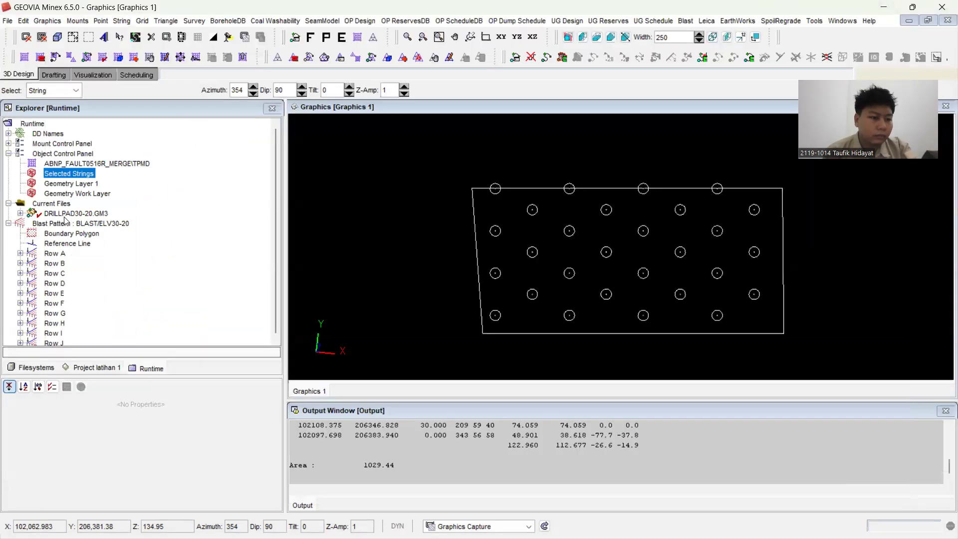
left_click(52, 22)
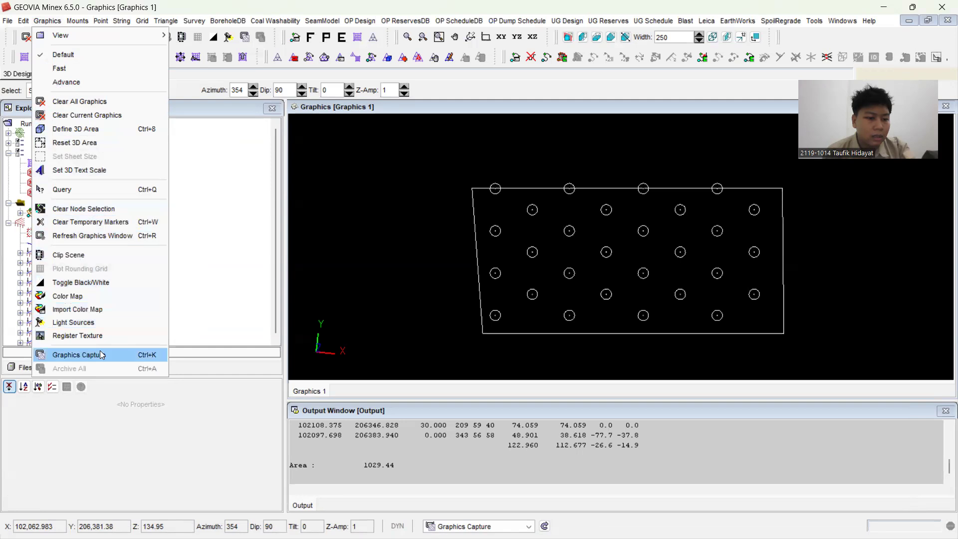
left_click(272, 197)
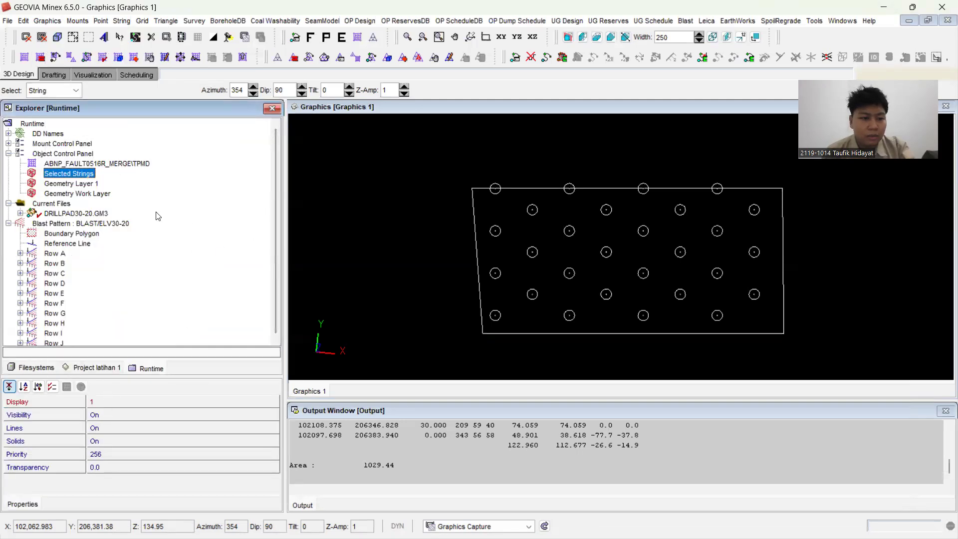
Step: Turn on visibility of the ABNP_FAULT0516R_MERGE\TPMD grid and examine the drill pad's position among its contours in XY plan view
left_click(88, 163)
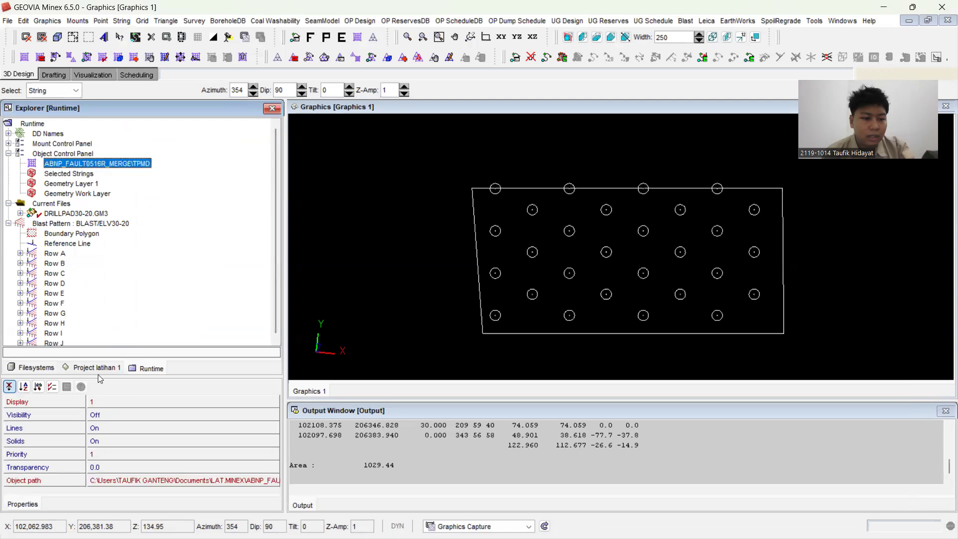
left_click(108, 418)
left_click(106, 417)
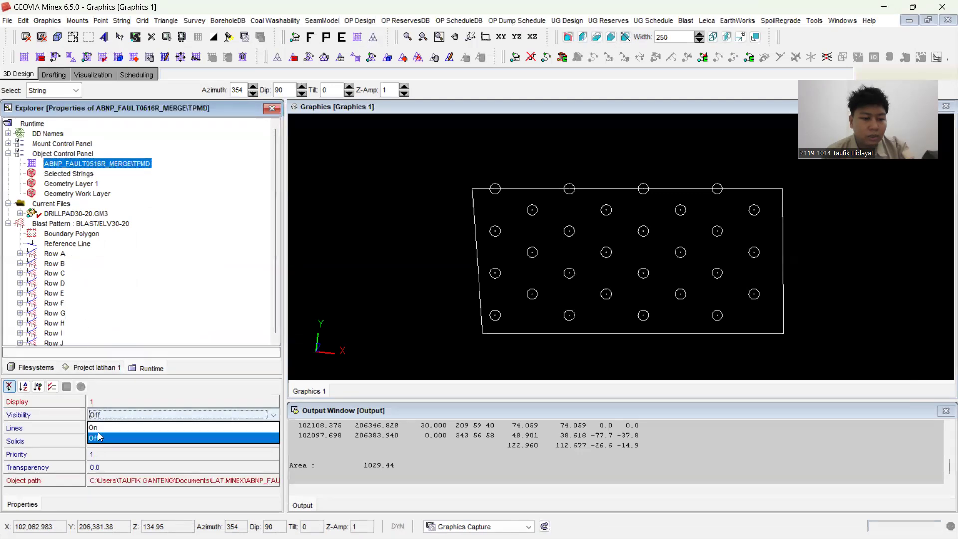
left_click(98, 429)
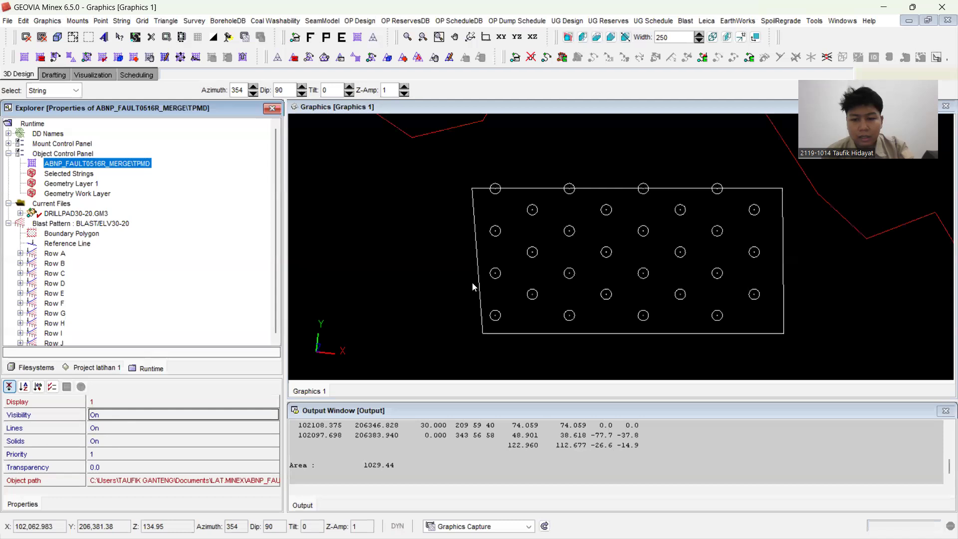
left_click(391, 283)
scroll(391, 283, "down", 8)
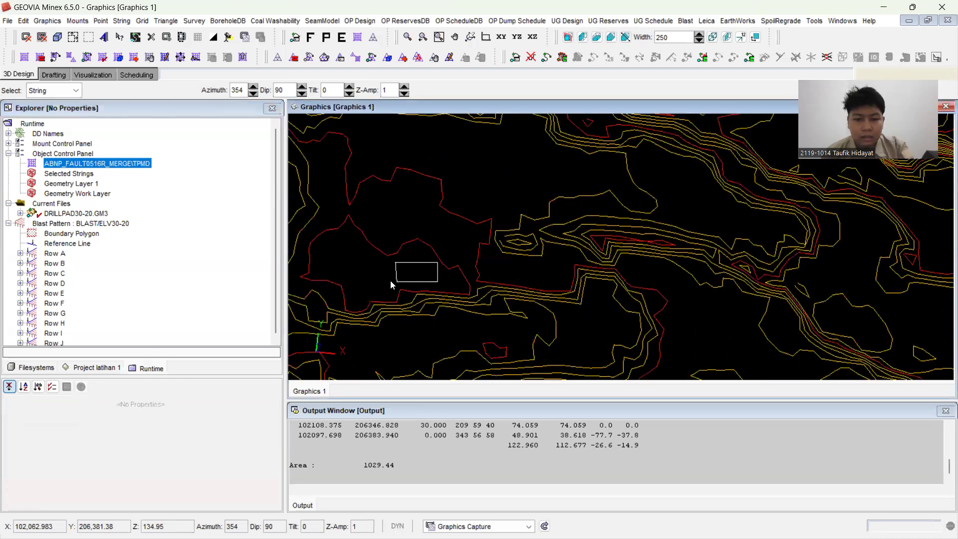
scroll(388, 283, "down", 3)
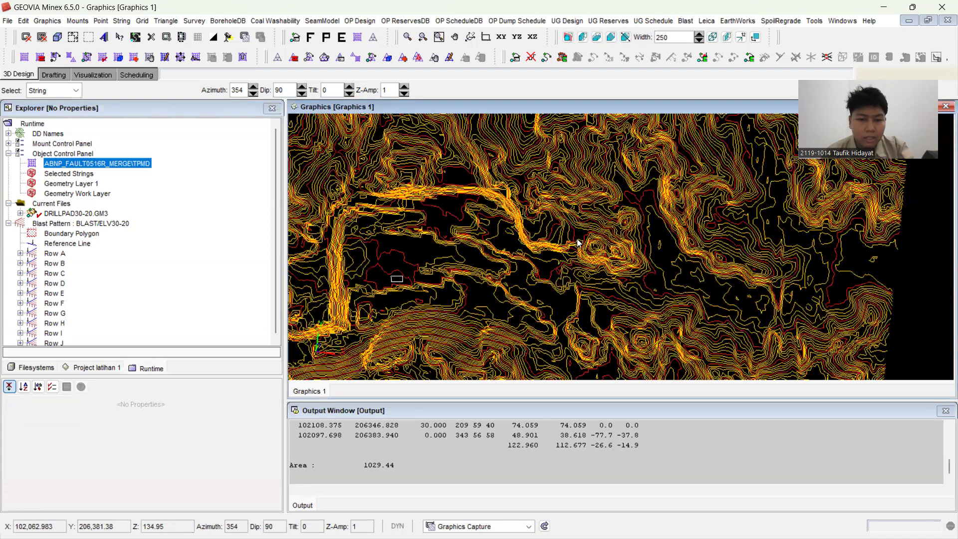
left_click_drag(828, 237, 822, 273)
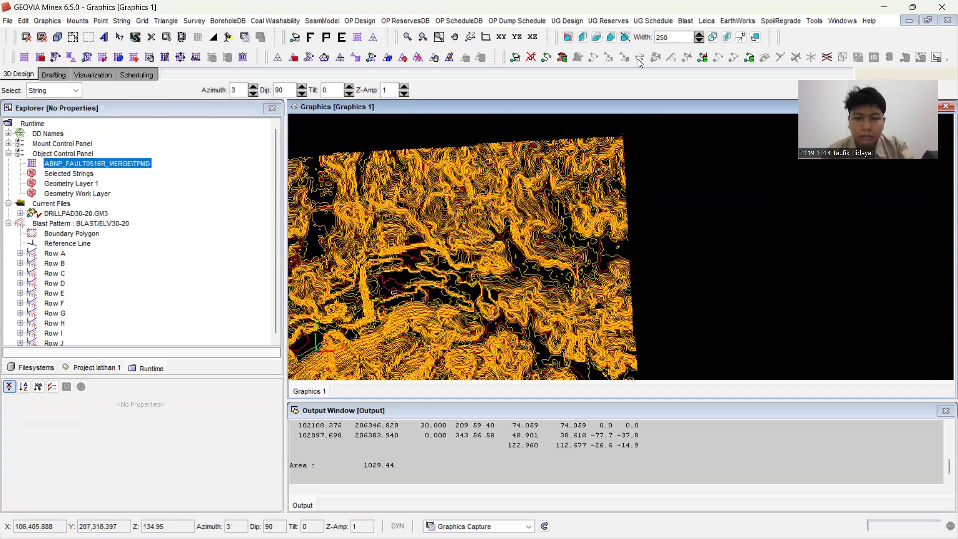
left_click(501, 37)
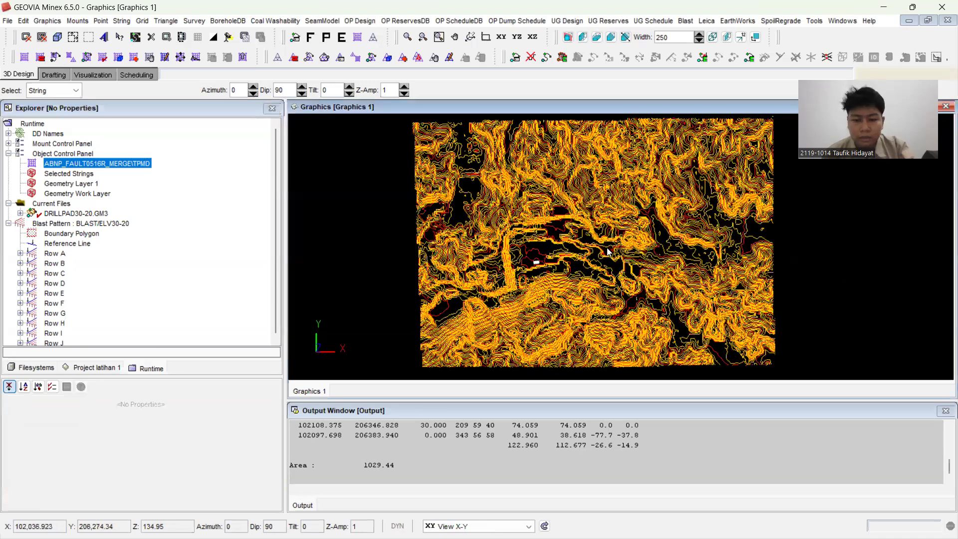
scroll(538, 265, "up", 5)
Step: Turn off visibility of the ABNP_FAULT0516R_MERGE\TPMD grid
left_click(109, 163)
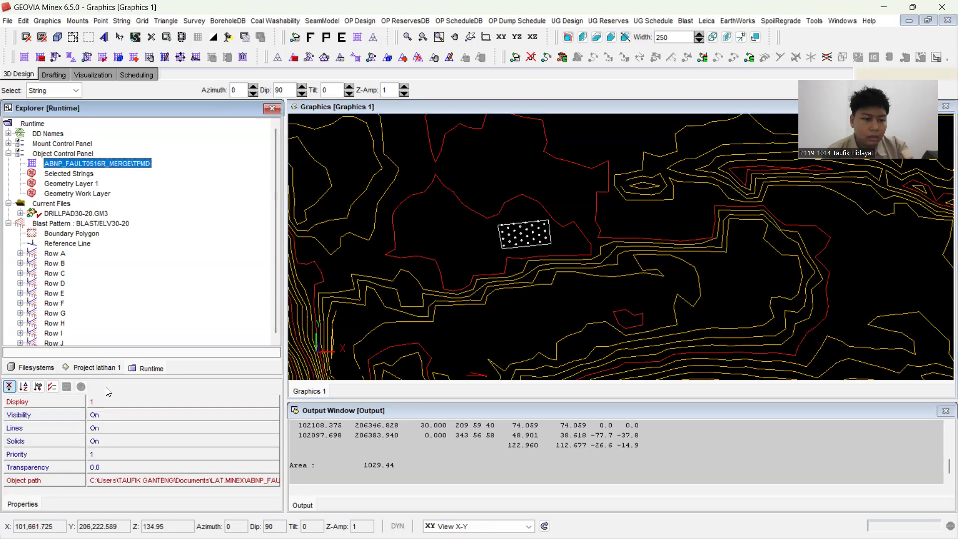
left_click(110, 420)
left_click(110, 420)
left_click(106, 437)
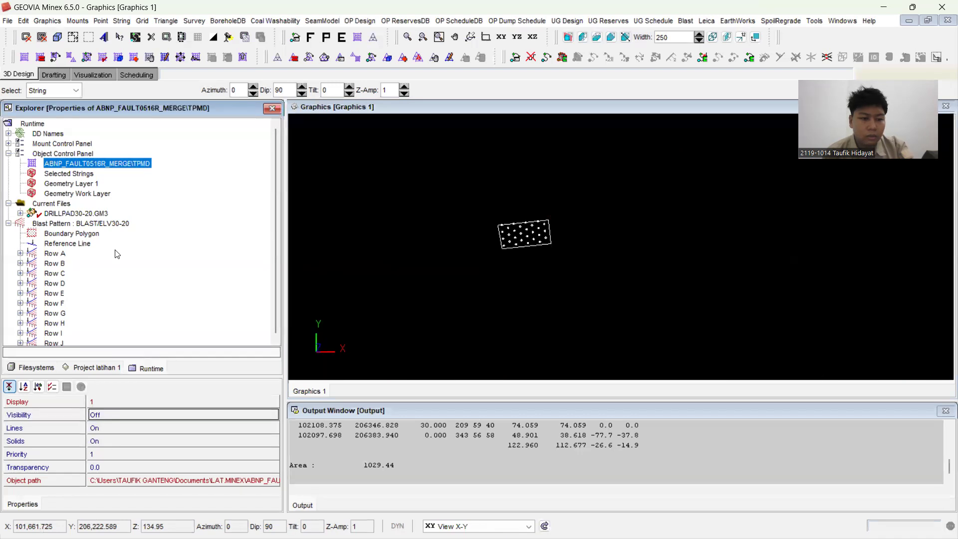
Step: Include the V6R5 pit design data in the geometry display and plot it together with the drill pad
left_click(291, 39)
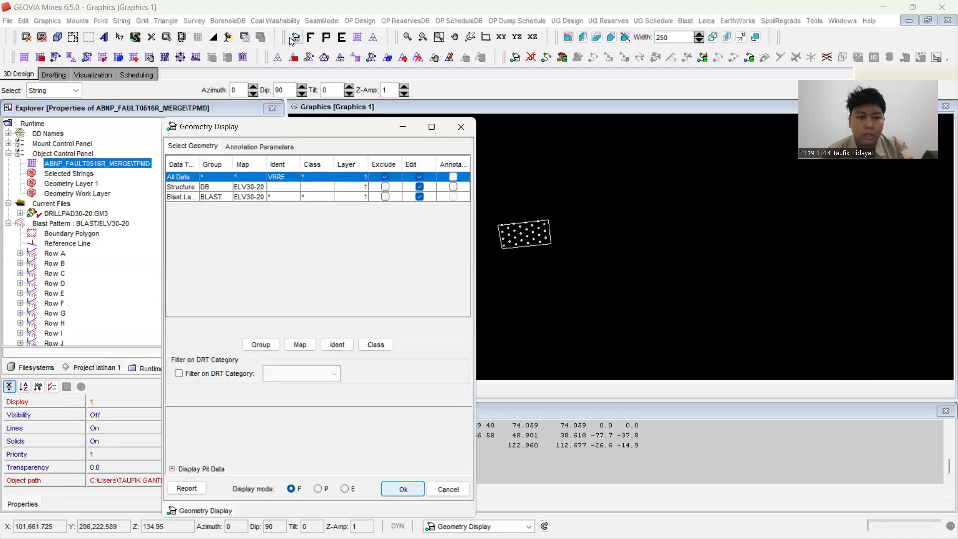
left_click(400, 489)
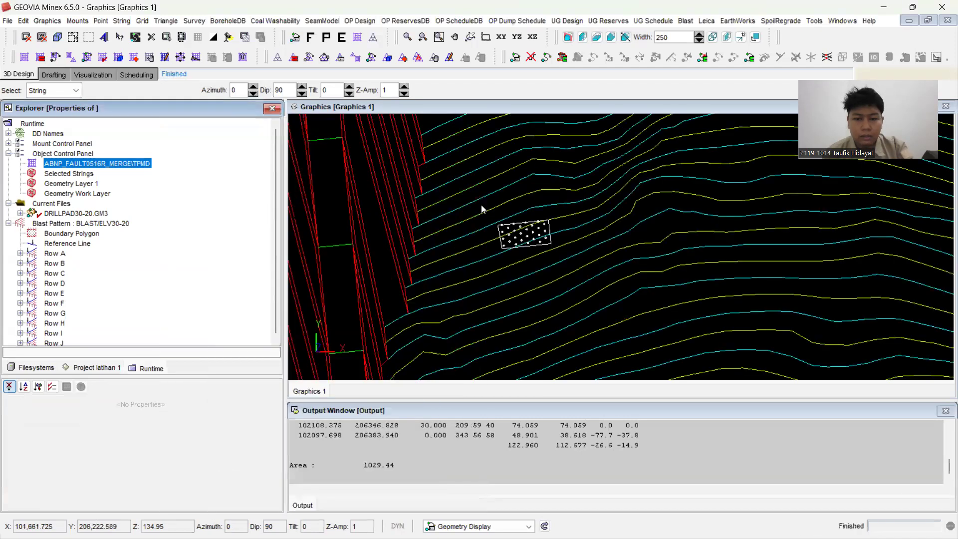
left_click(576, 235)
scroll(576, 235, "up", 2)
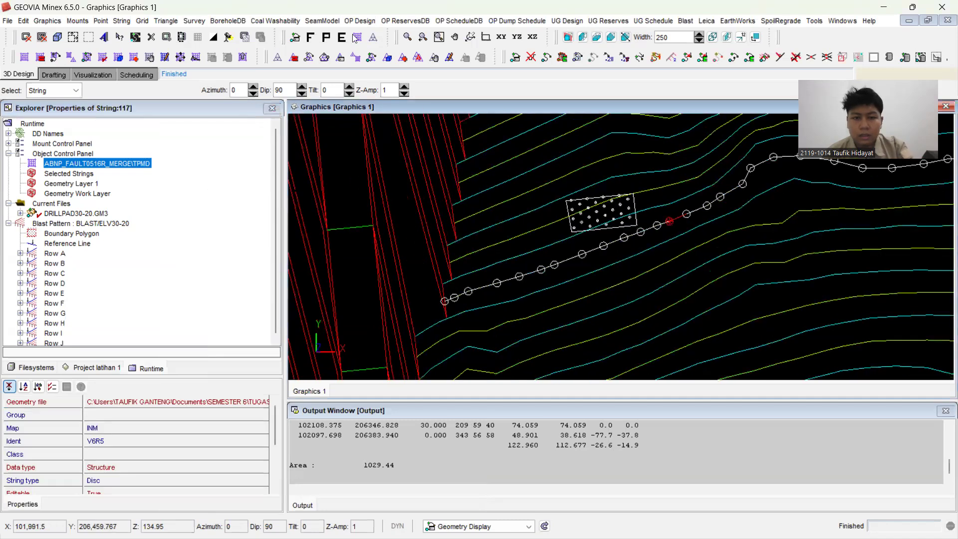
left_click(310, 37)
Step: Examine the drill holes and the pad boundary against the V6R5 pit design from tilted 3D views
scroll(613, 199, "down", 3)
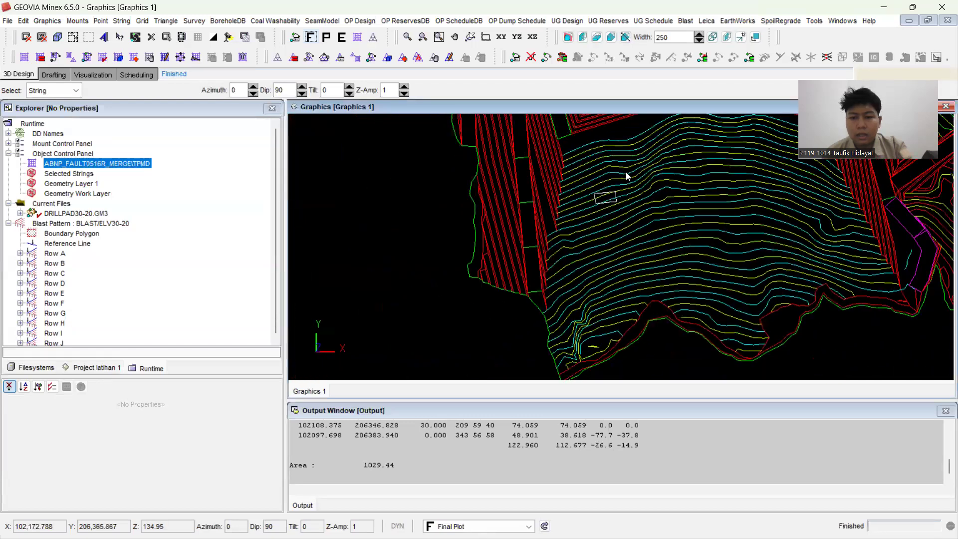
scroll(648, 171, "down", 3)
left_click_drag(686, 251, 676, 224)
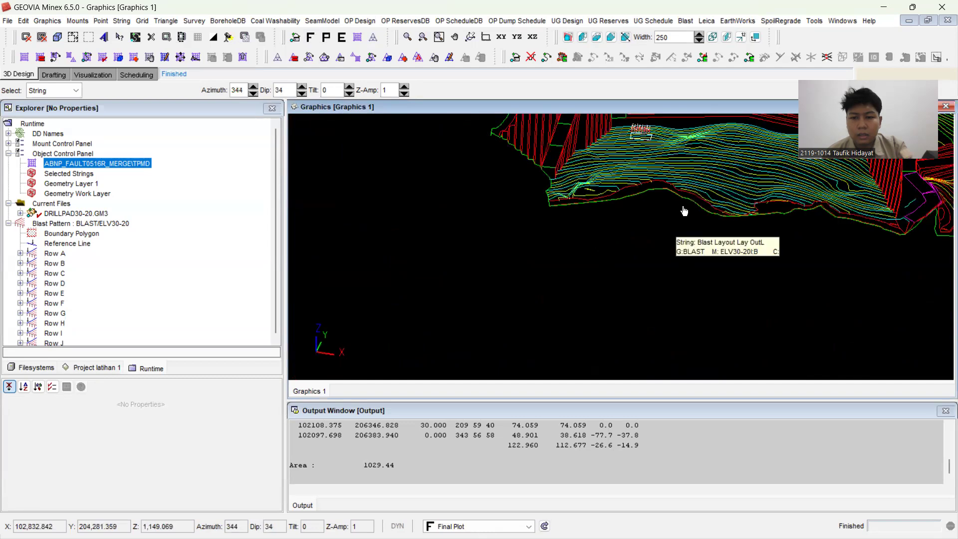
mouse_move(662, 268)
left_mouse_down()
mouse_move(659, 137)
mouse_move(688, 227)
mouse_move(656, 245)
mouse_move(659, 286)
left_mouse_up()
right_click(686, 229)
left_click(669, 258)
scroll(644, 227, "up", 1)
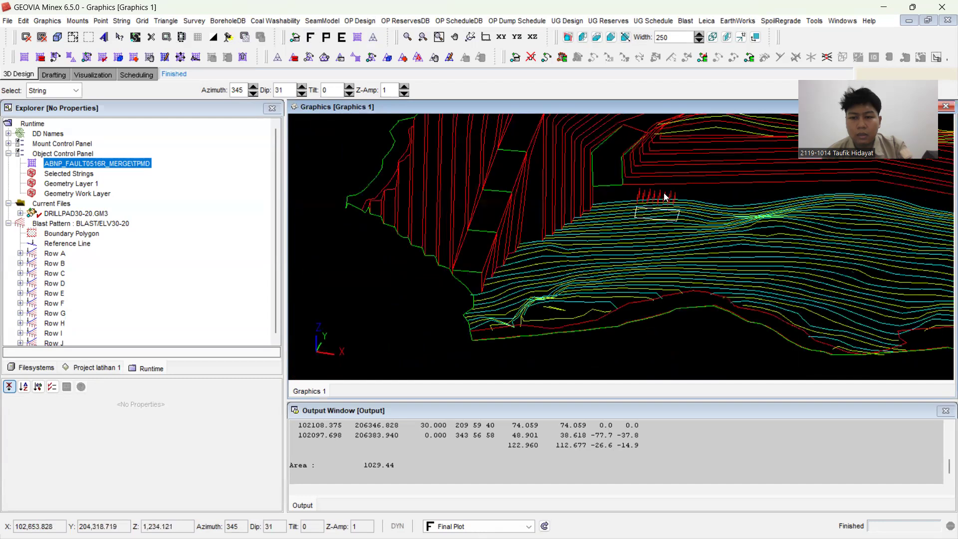
scroll(664, 198, "up", 1)
left_click_drag(672, 250, 598, 222)
left_click(598, 213)
mouse_move(577, 189)
left_mouse_down()
mouse_move(581, 169)
mouse_move(591, 196)
mouse_move(574, 184)
mouse_move(560, 190)
mouse_move(564, 177)
left_mouse_up()
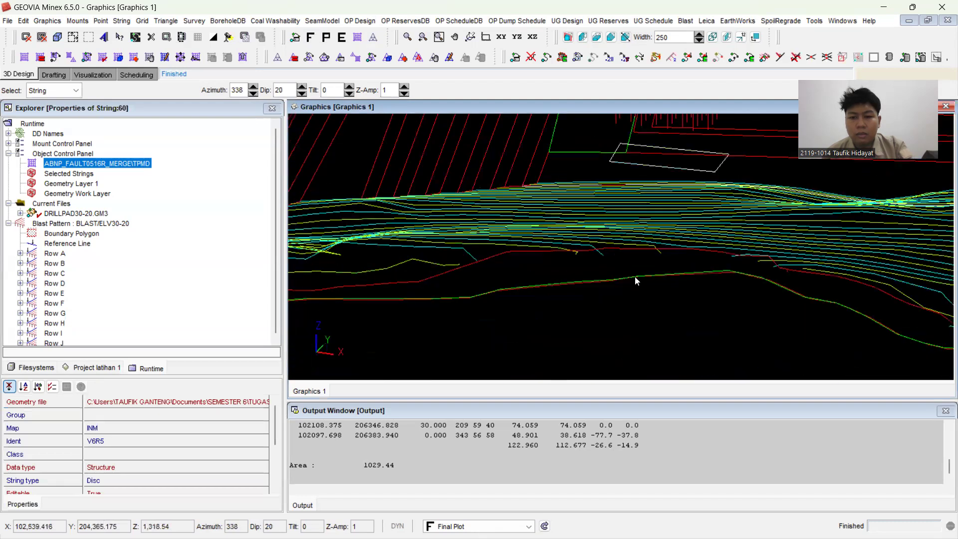
left_click(668, 322)
left_click_drag(668, 323, 668, 429)
scroll(667, 235, "up", 5)
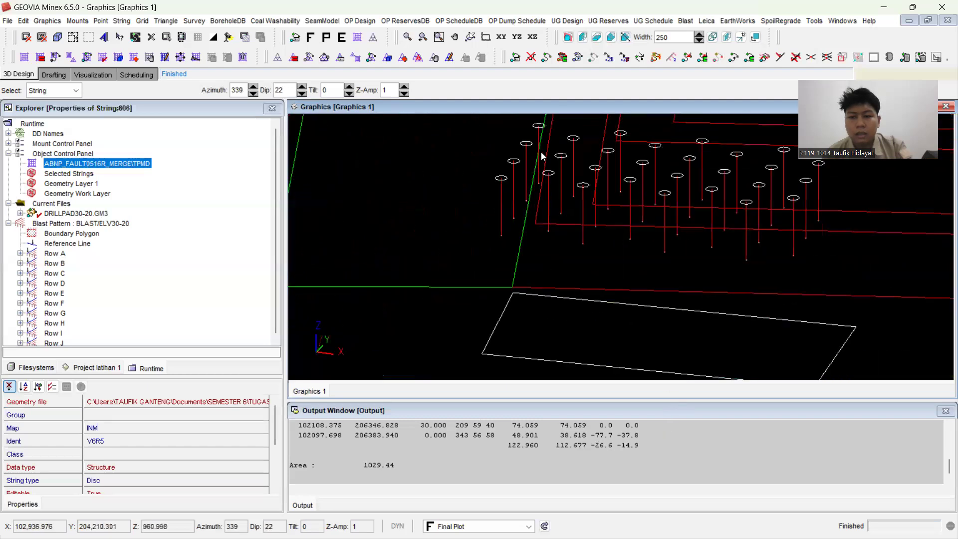
left_click_drag(771, 264, 775, 301)
scroll(746, 250, "down", 3)
scroll(746, 253, "down", 1)
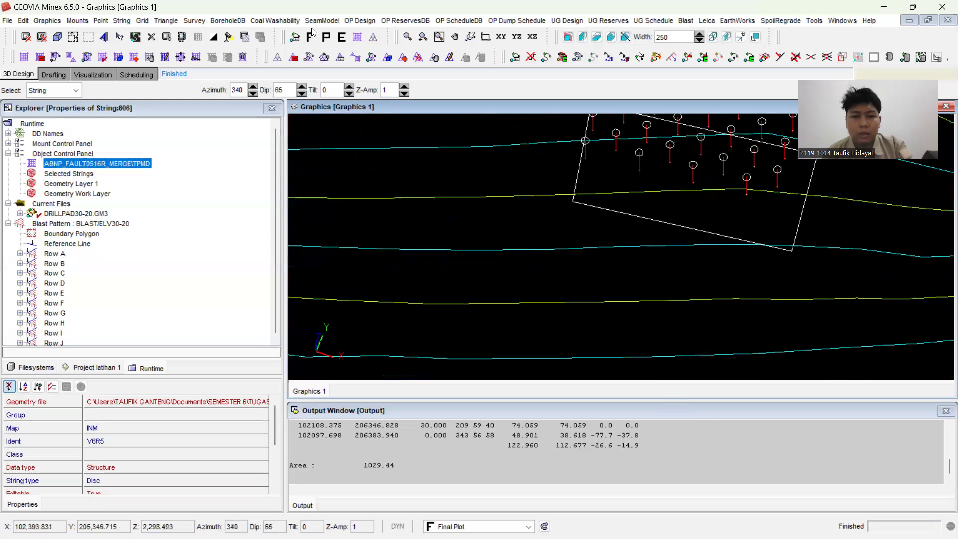
Step: Restore the XY plan view and exclude the V6R5 data from the geometry display so only the drill pad is plotted
left_click(501, 36)
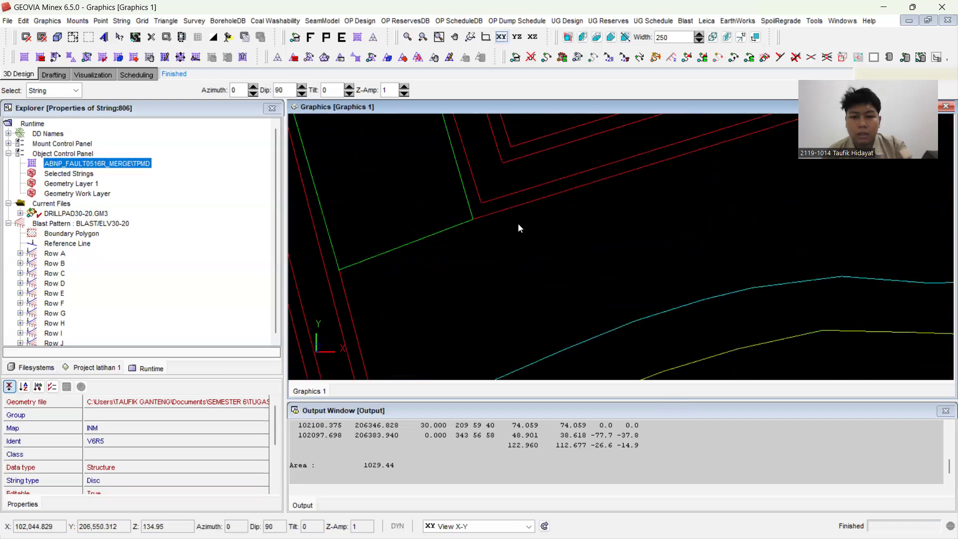
scroll(523, 220, "down", 2)
scroll(525, 208, "down", 2)
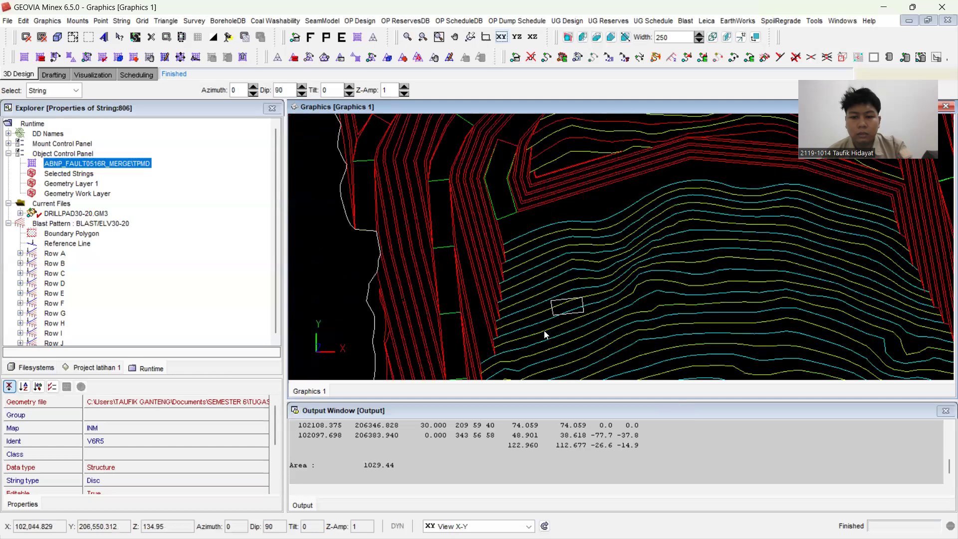
scroll(569, 314, "up", 2)
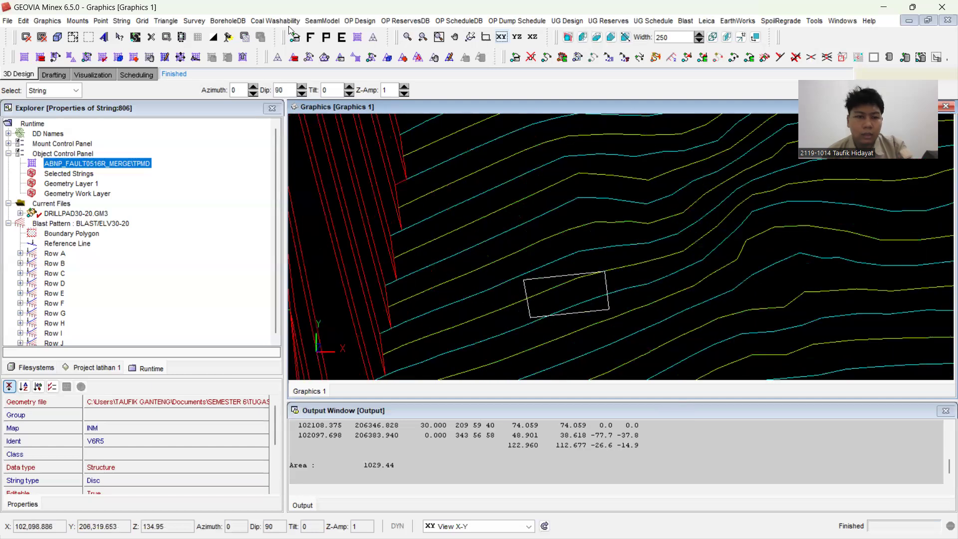
left_click(295, 38)
left_click(386, 177)
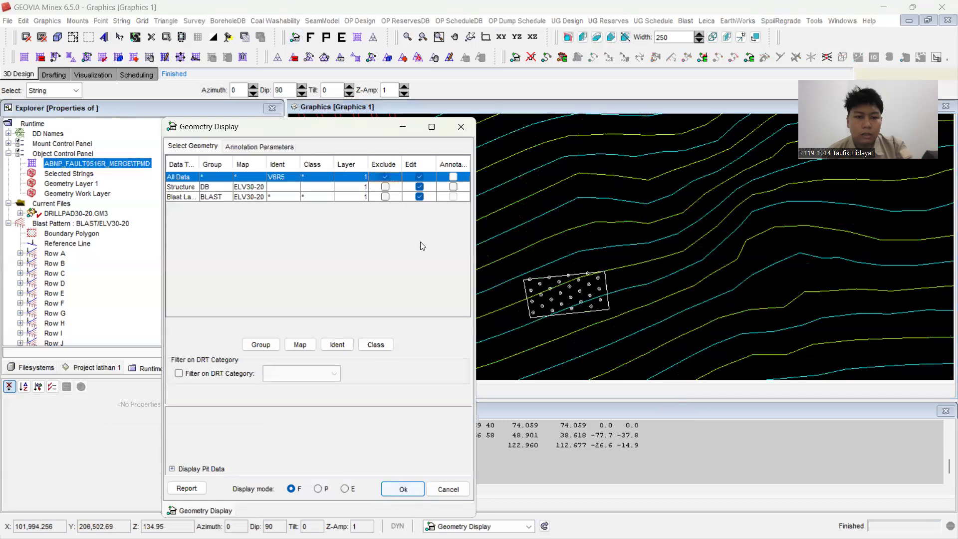
left_click(392, 488)
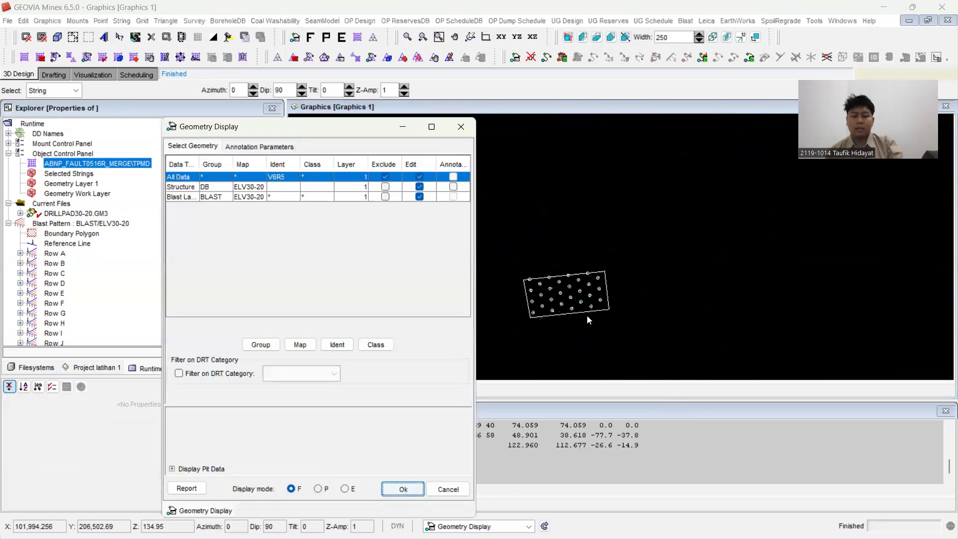
left_click(403, 129)
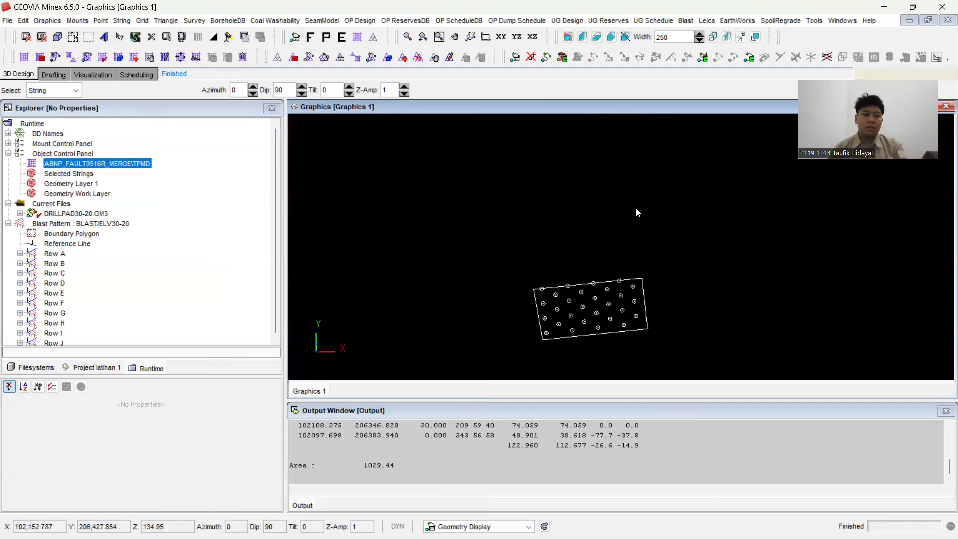
Step: Review the drill pad boundary's query output and its area in the output window
mouse_move(589, 538)
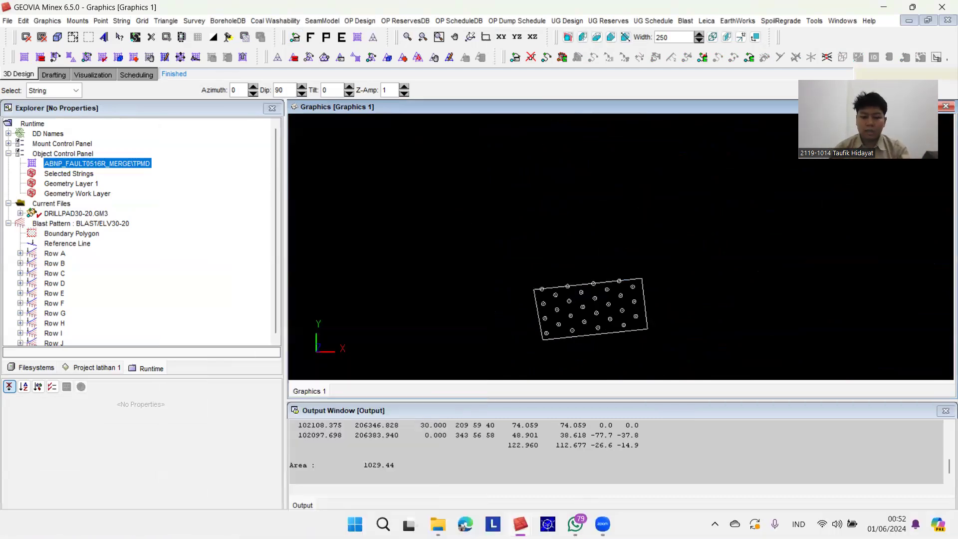
left_click(601, 463)
scroll(601, 463, "up", 5)
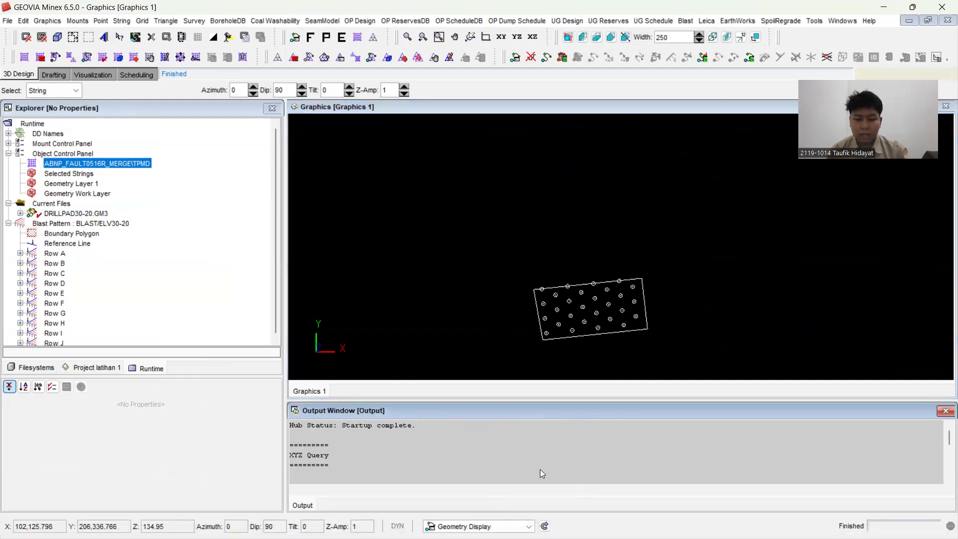
scroll(540, 469, "down", 5)
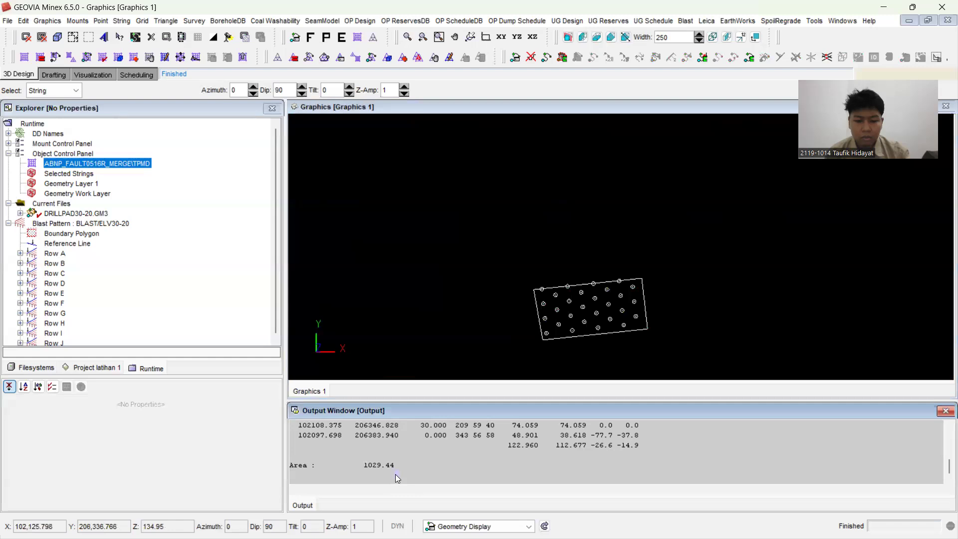
Step: Run the blast drill production report for the Hard rock type, reporting to the output window only
left_click(685, 21)
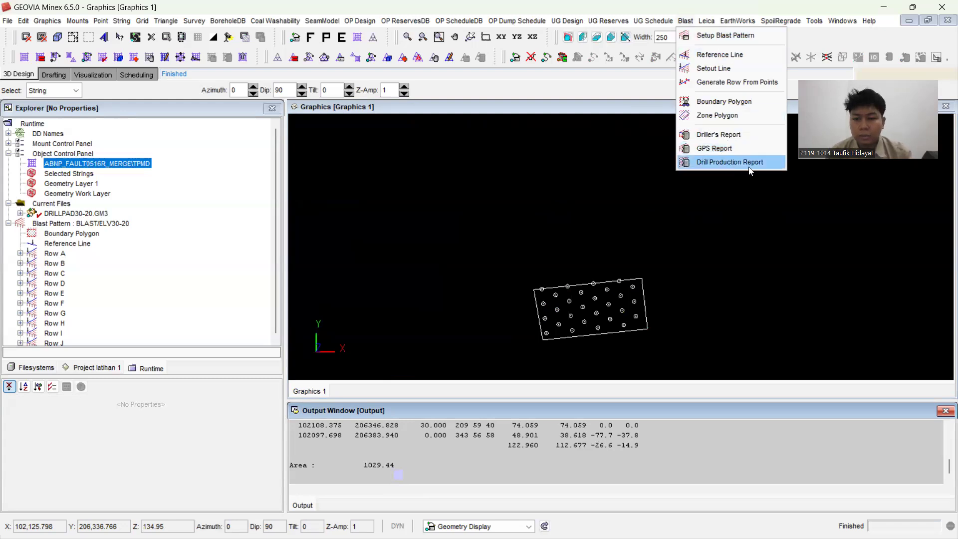
left_click(765, 162)
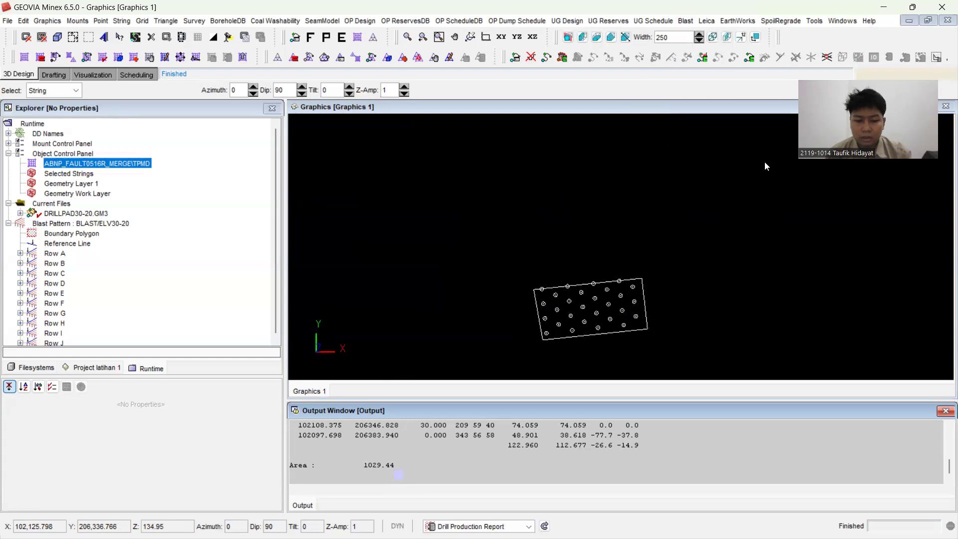
left_click(549, 208)
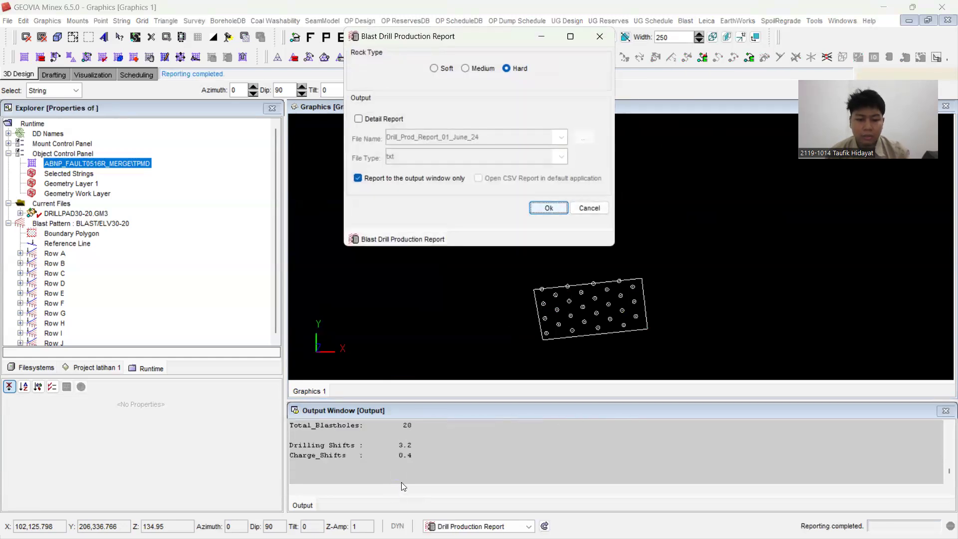
Step: Copy the Blast Drill Production Report text from the output window and paste it into a new blank Notepad document
left_click_drag(402, 478, 293, 465)
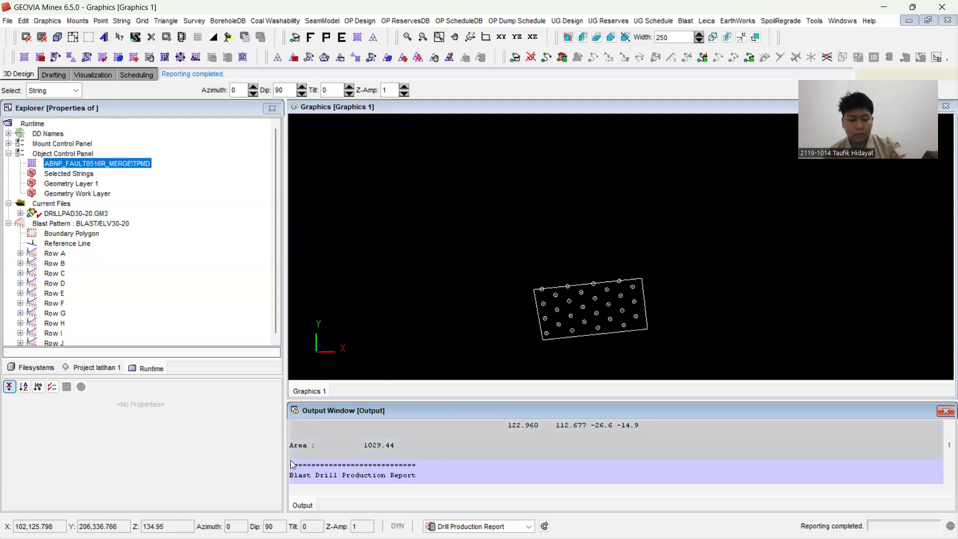
mouse_move(395, 516)
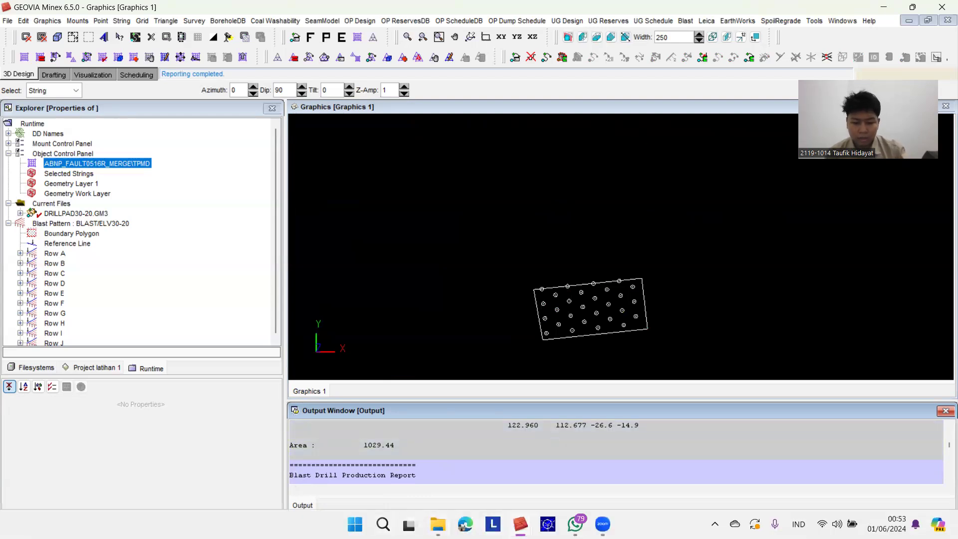
left_click(383, 524)
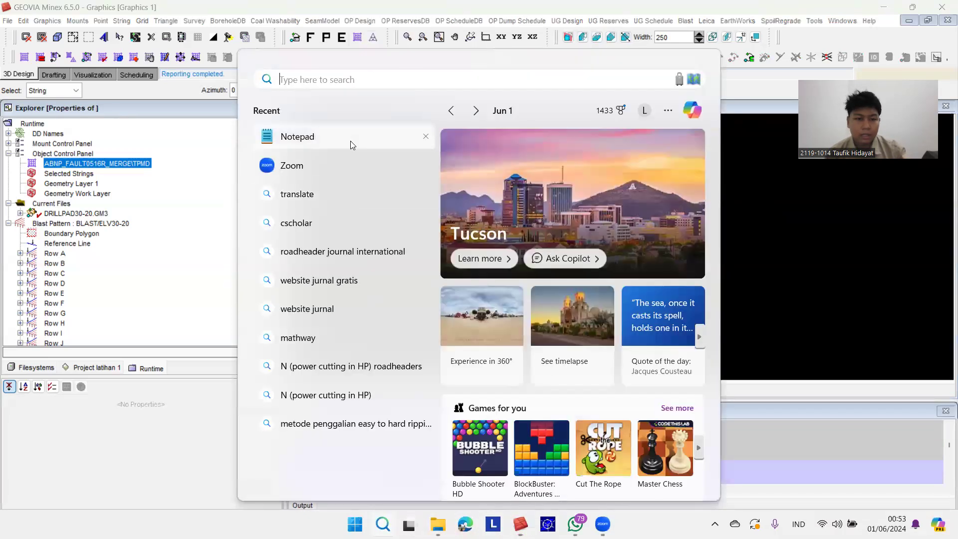
left_click(350, 141)
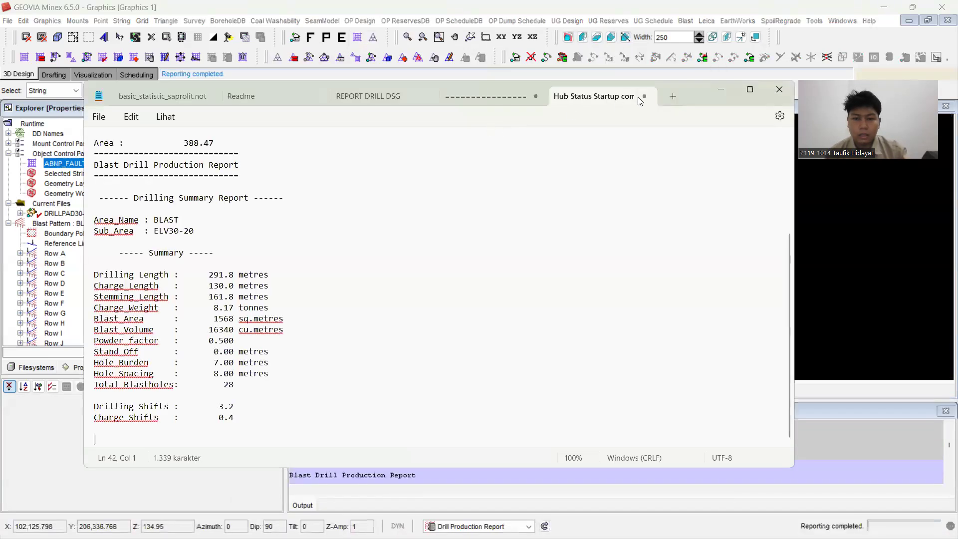
left_click(671, 98)
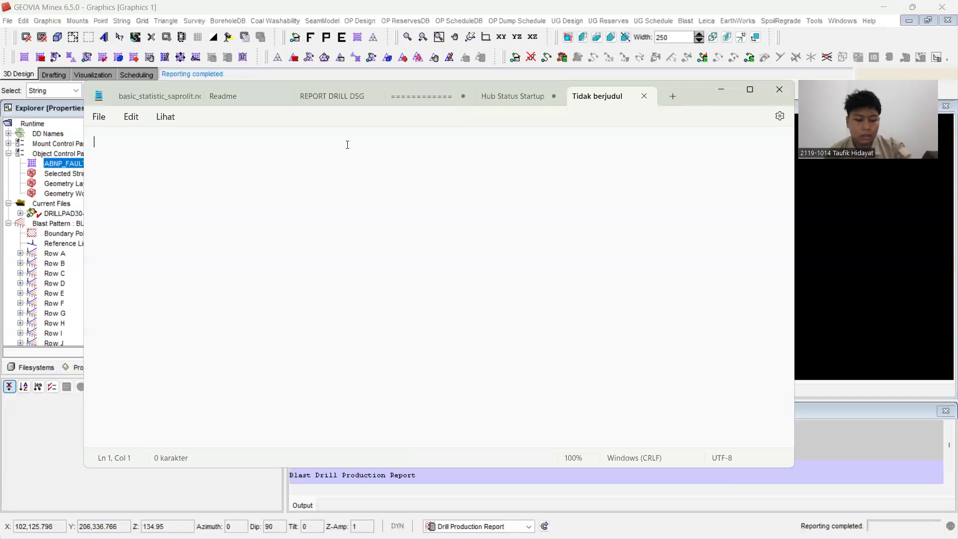
type("============================= Blast Drill Production Report =============================   ------ Drilling Summary Report ------  Area_Name : BLAST Sub_Area  : ELV30-20       ----- Summary -----  Drilling Length :      291.0 metres Charge_Length   :      129.7 metres Stemming_Length :      161.3 metres Charge_Weight   :       8.15 tonnes Blast_Area      :       1568 sq.metres Blast_Volume    :      16298 cu.metres Powder_factor   :      0.500 Stand_Off       :       0.00 metres Hole_Burden     :       7.00 metres Hole_Spacing    :       8.00 metres Total_Blastholes:         28  Drilling Shifts :        3.2 Charge_Shifts   :        0.4")
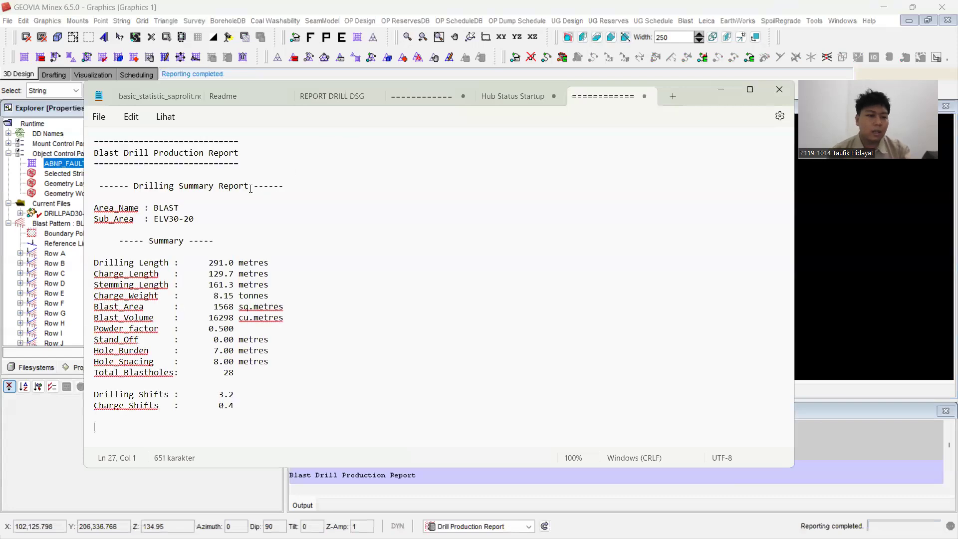
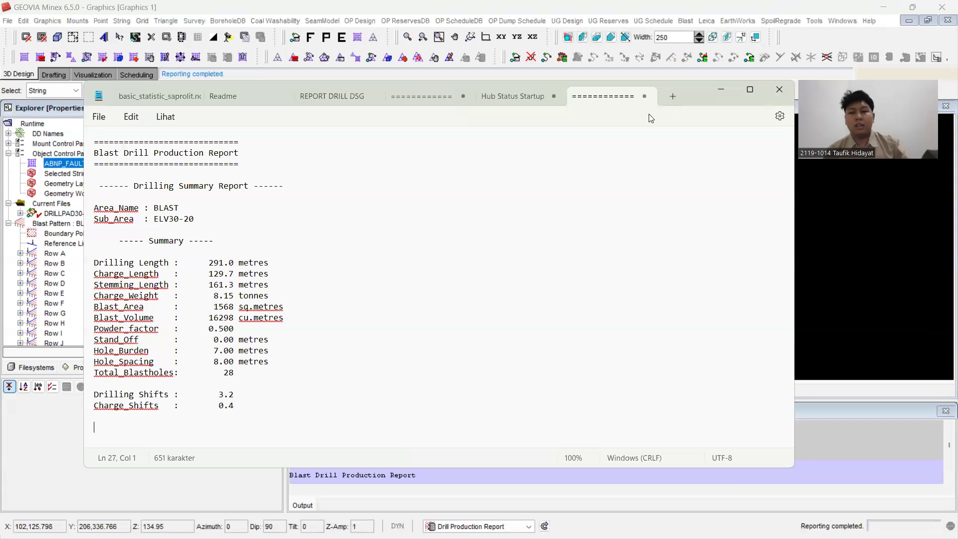
Step: Switch to SHOTPlus-i Pro and create a new blank plan titled ELV30-20
left_click(721, 97)
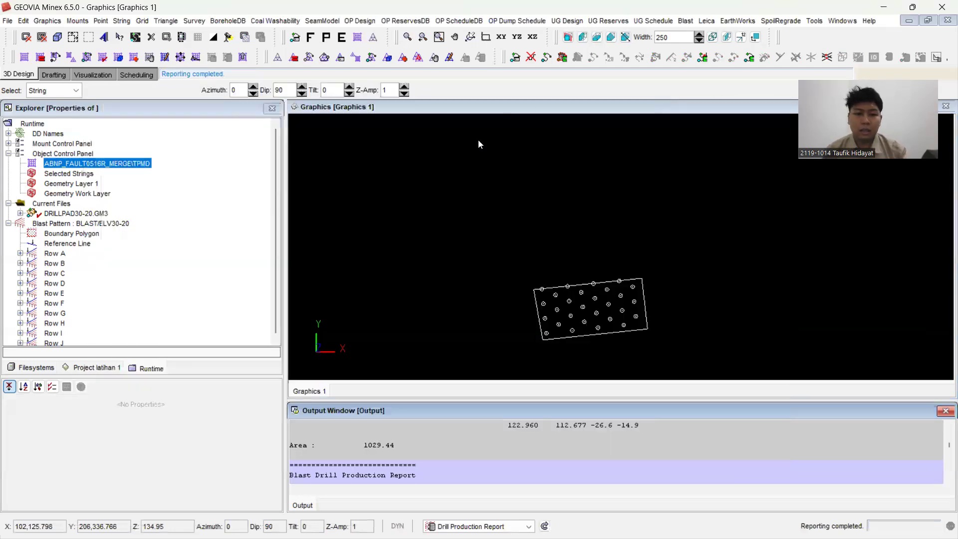
mouse_move(492, 538)
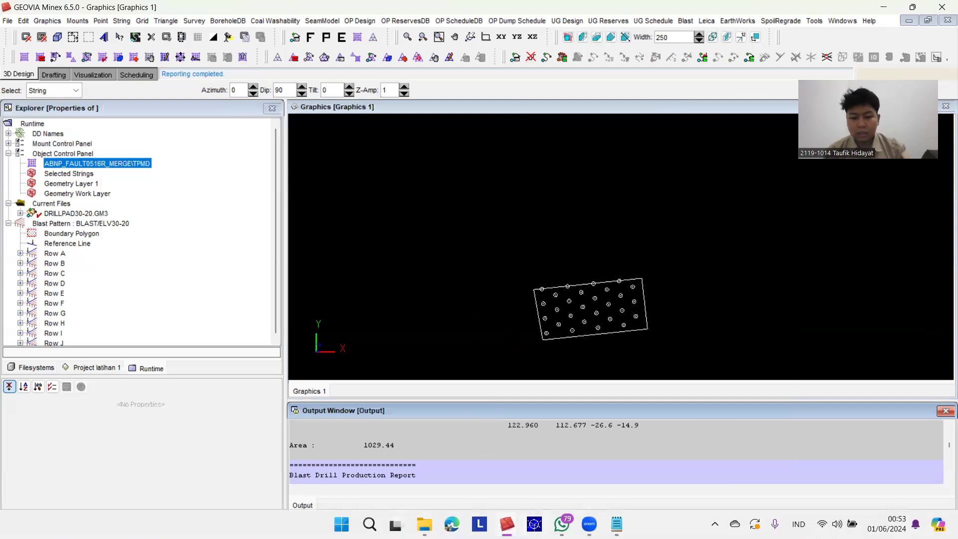
left_click(535, 524)
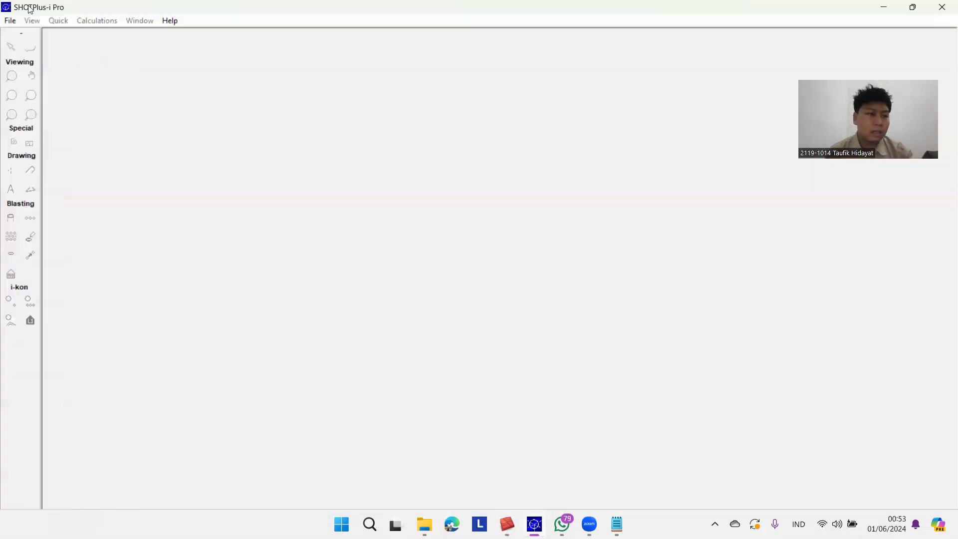
left_click(11, 21)
left_click(31, 36)
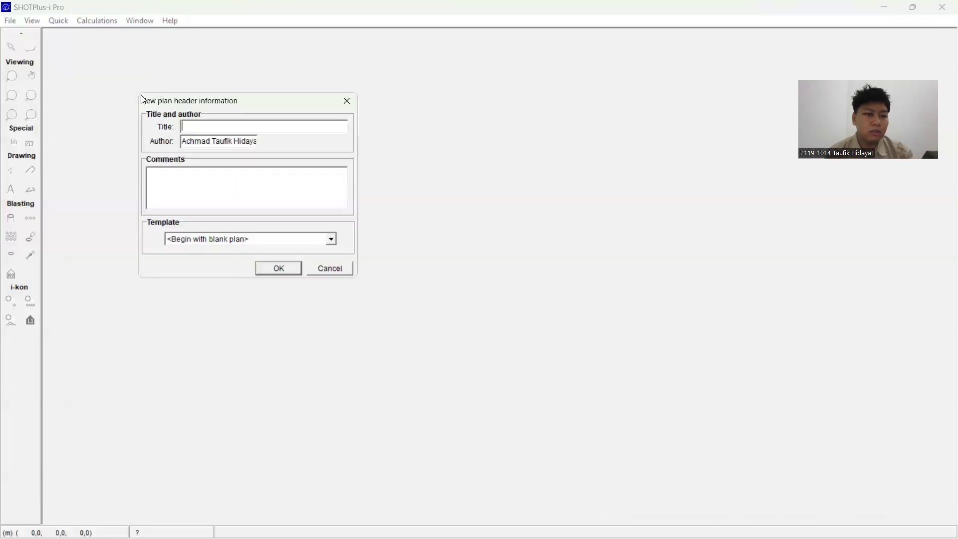
type("EL")
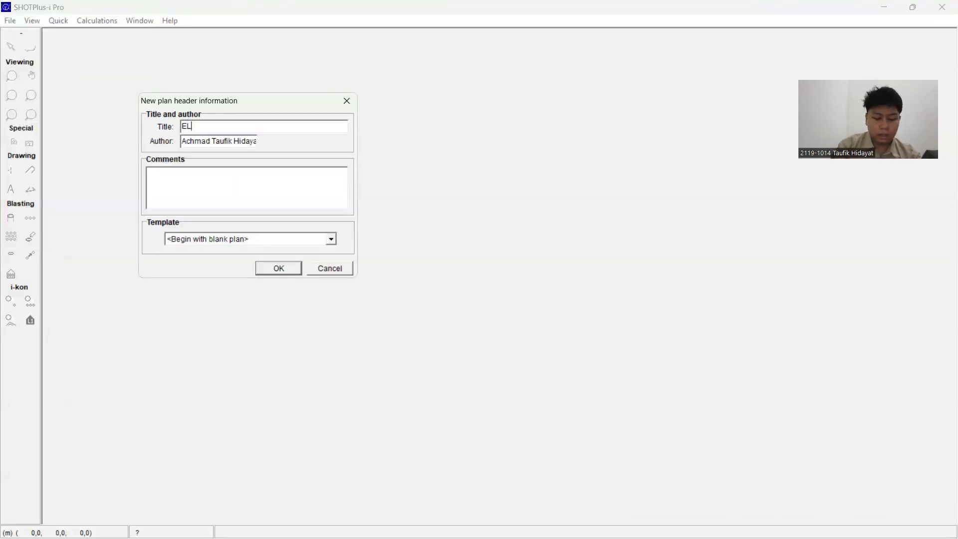
type("V30-20")
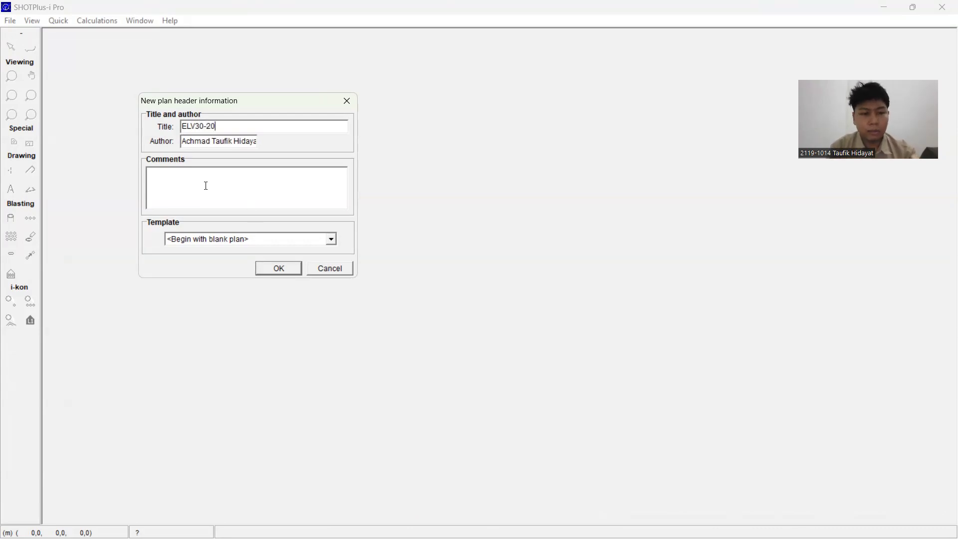
left_click(292, 270)
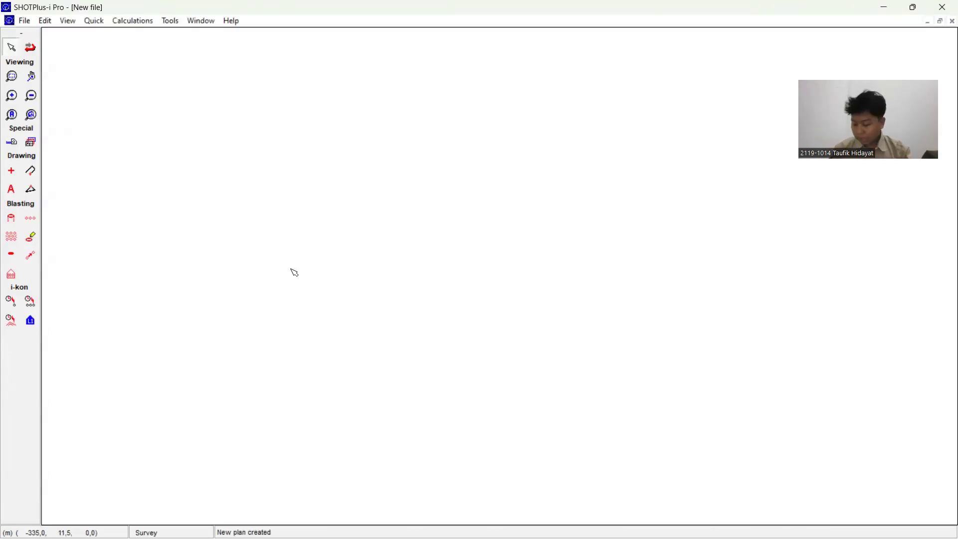
Step: Import the AutoCAD DXF file ELV30-20.Dxf from the Tugas Drill Pad dan Shot Plus folder into the plan
left_click(24, 20)
mouse_move(105, 125)
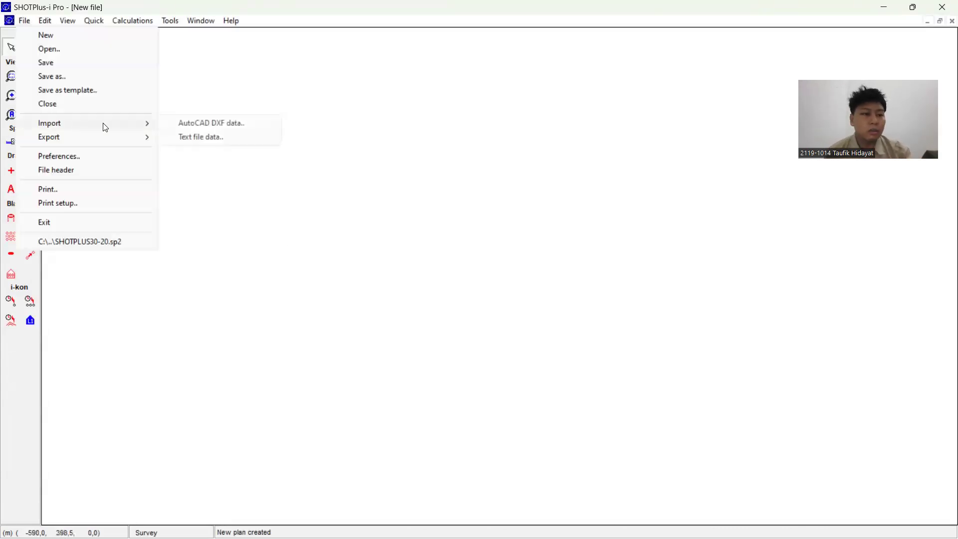
left_click(205, 124)
scroll(440, 222, "left", 3)
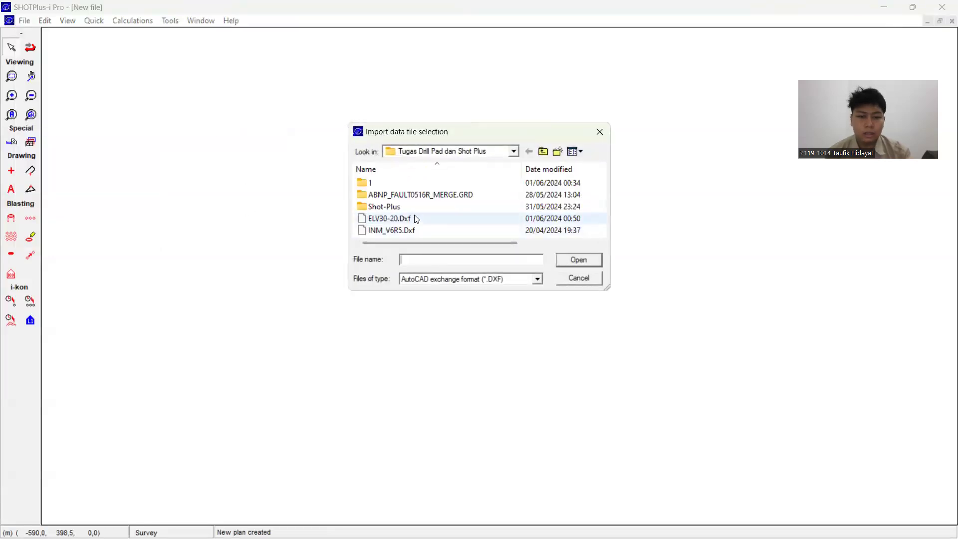
left_click(415, 221)
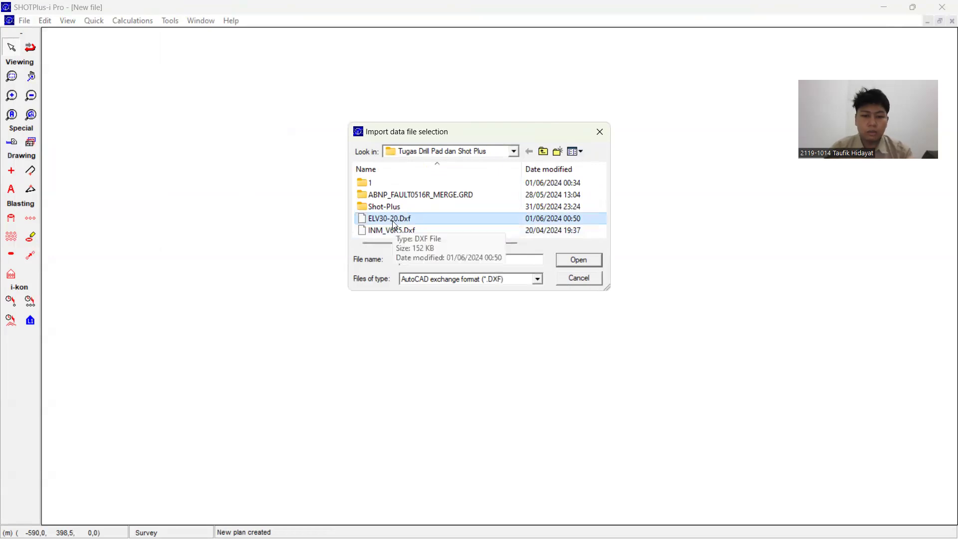
scroll(395, 225, "right", 3)
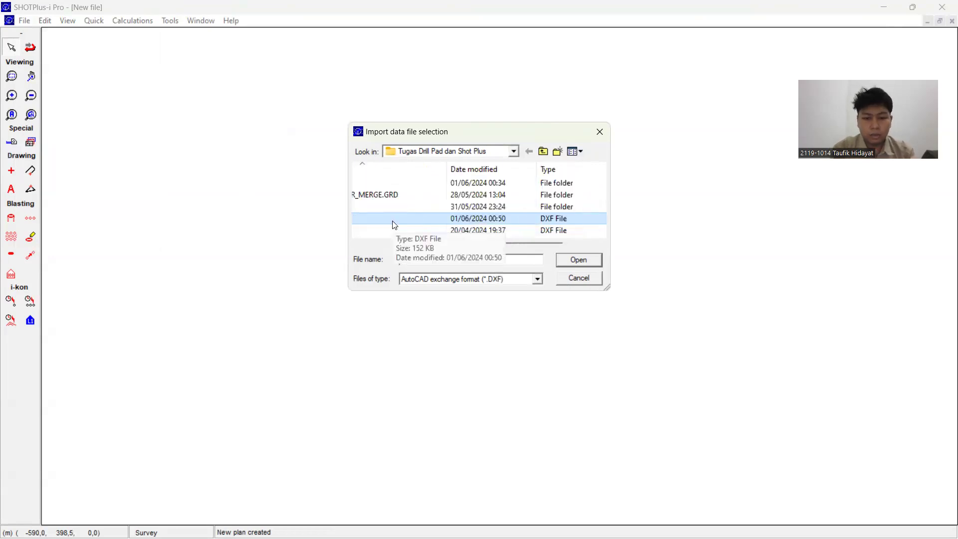
scroll(395, 225, "left", 3)
left_click(588, 260)
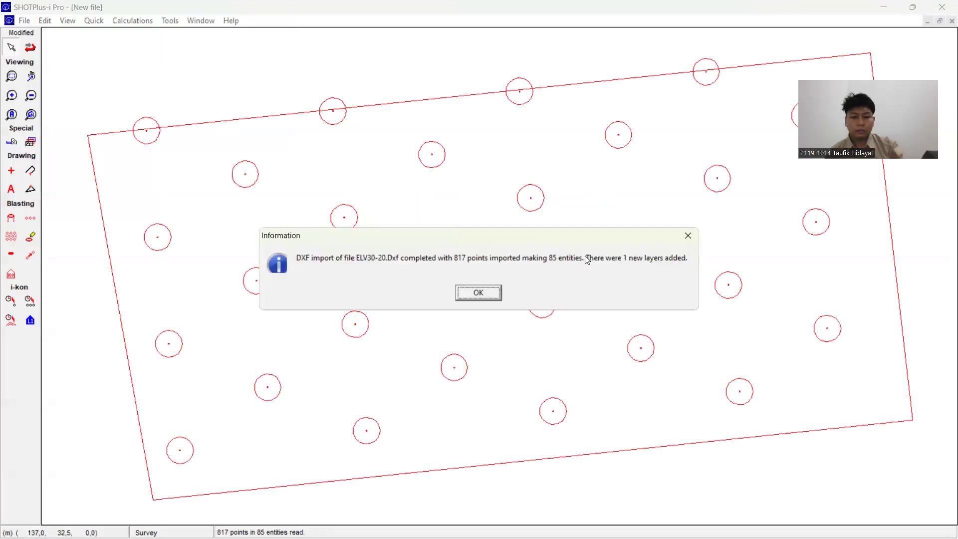
left_click(487, 293)
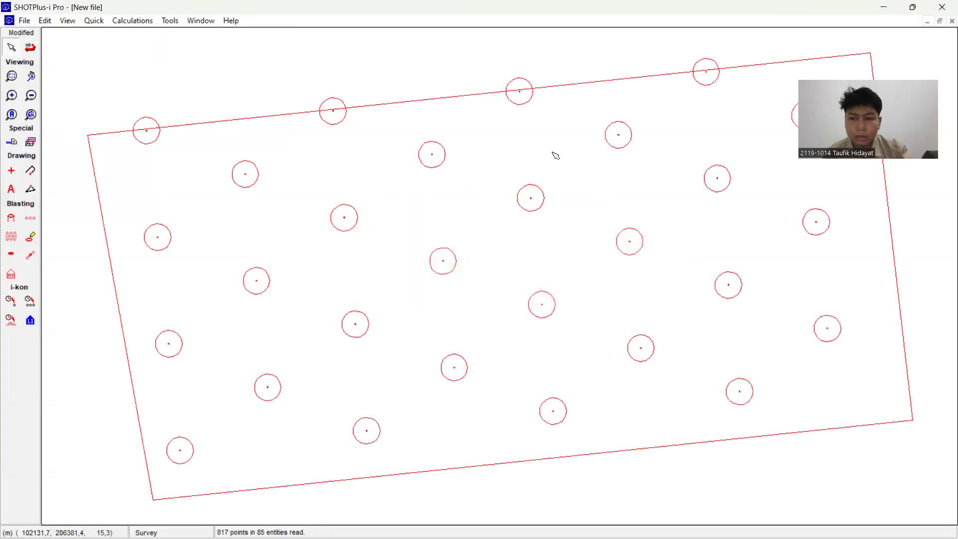
Step: Place four 10 m long blast holes on the circle centres along the drill pad's upper boundary, numbered from A1
left_click(592, 53)
left_click(30, 76)
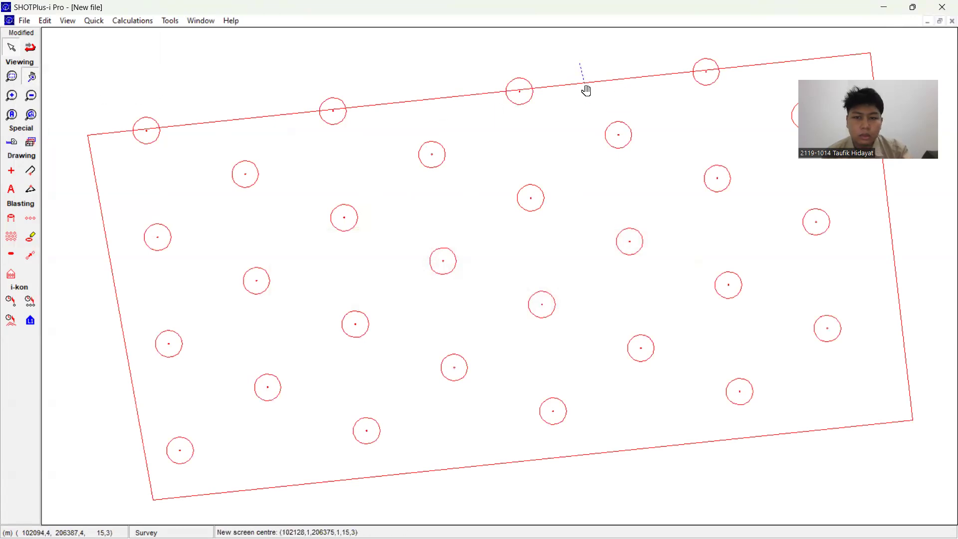
left_click_drag(584, 88, 590, 111)
left_click_drag(667, 485, 659, 468)
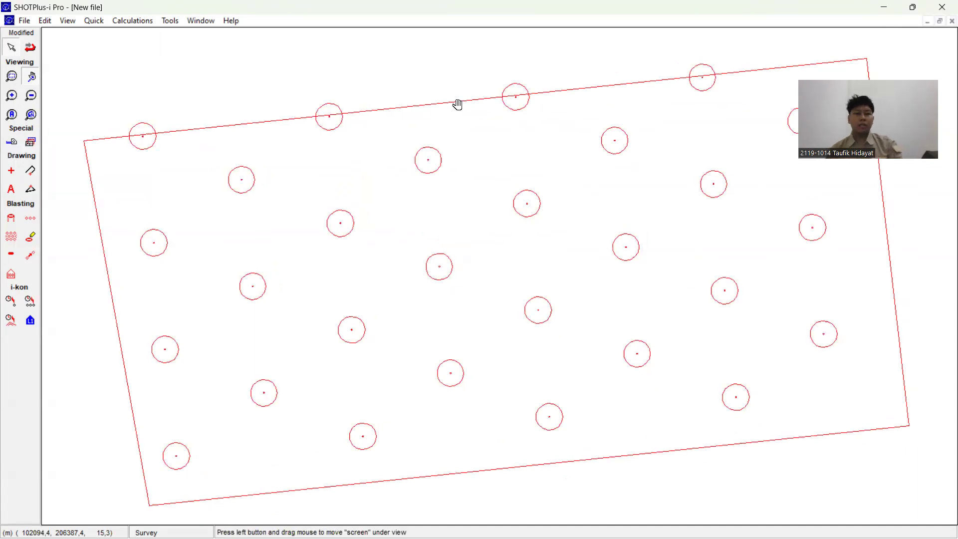
left_click(12, 222)
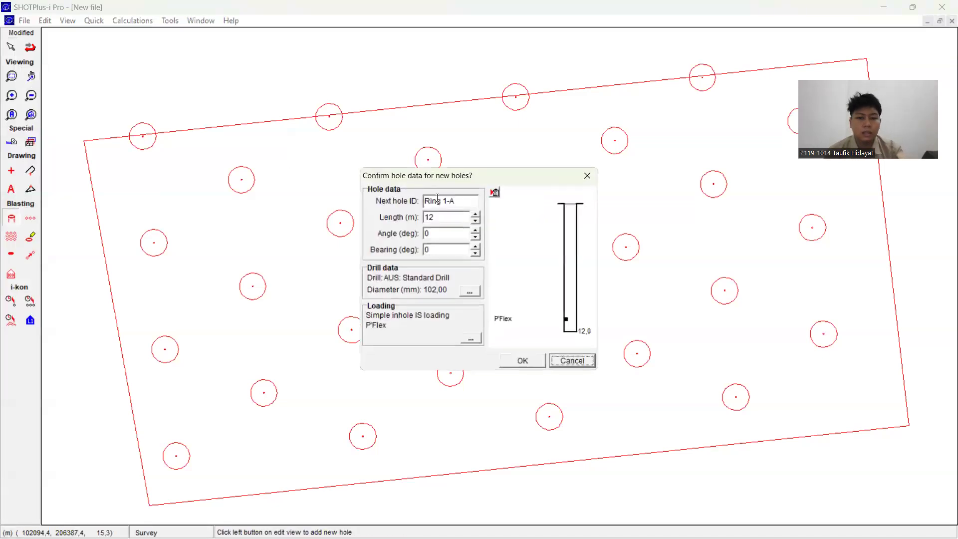
key("Tab")
type("A1")
key("Tab")
type("10")
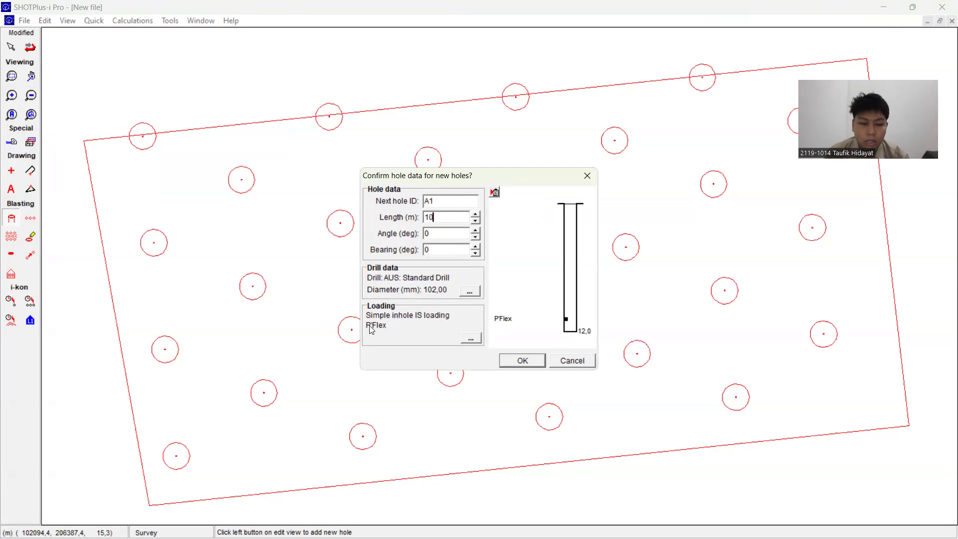
left_click(522, 360)
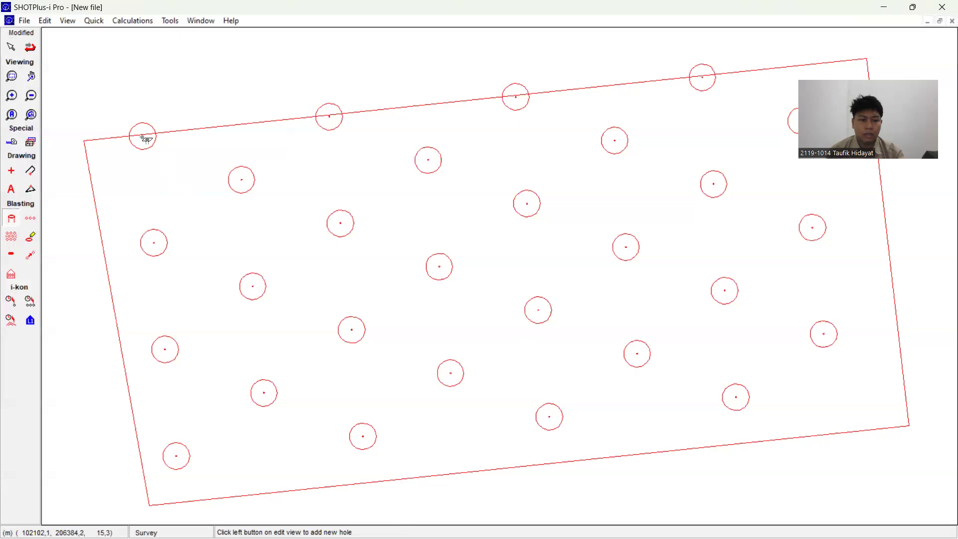
left_click(328, 115)
left_click(517, 100)
left_click(703, 78)
Step: Place four blast holes on the circle centres of the second row from the upper boundary, numbered from B1
left_click(12, 218)
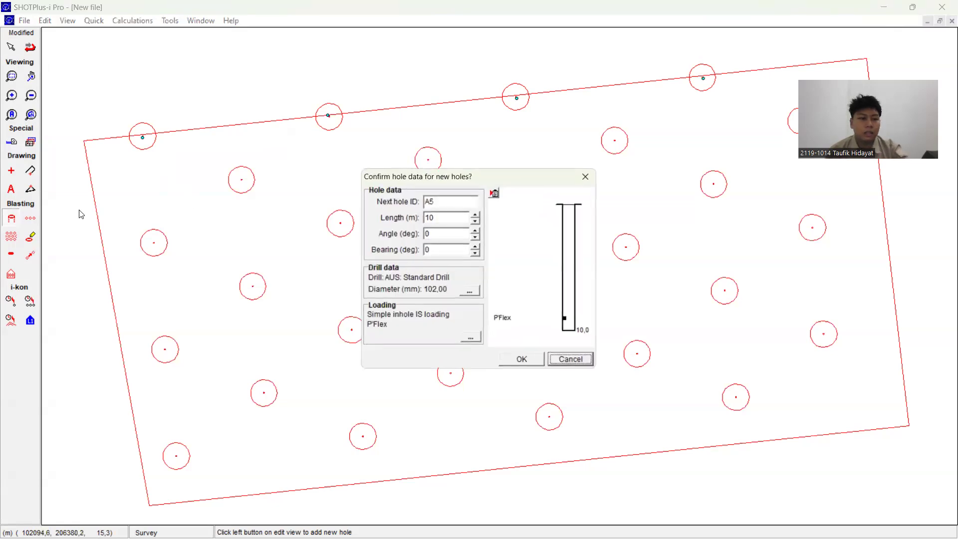
key("Tab")
type("B1")
left_click(521, 360)
left_click(243, 181)
left_click(429, 161)
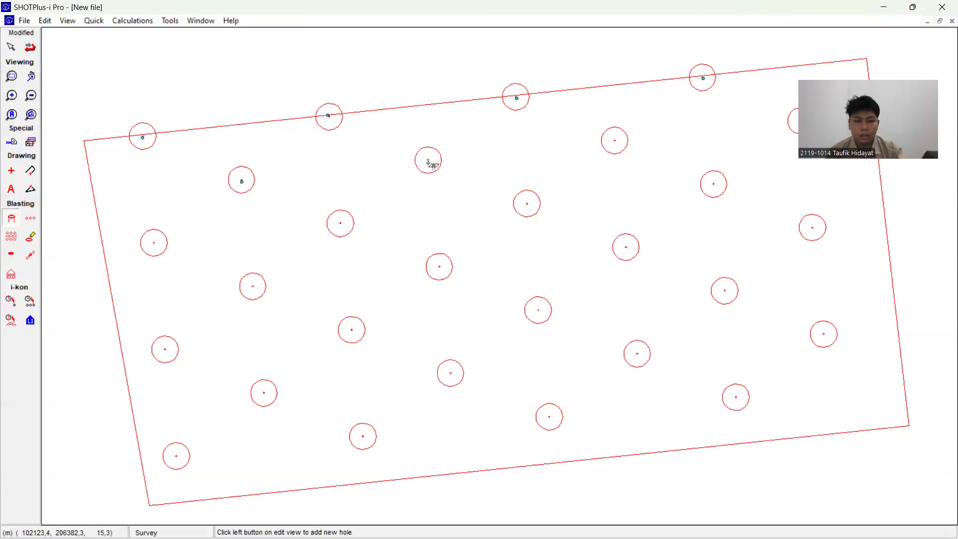
left_click(614, 142)
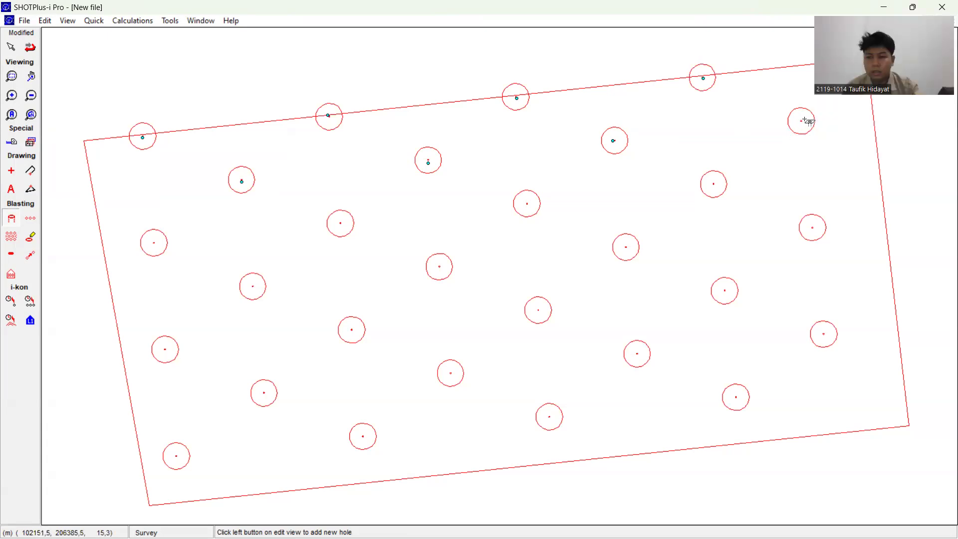
left_click(801, 122)
Step: Place four blast holes on the circle centres of the third row from the upper boundary, numbered from C1
left_click(14, 218)
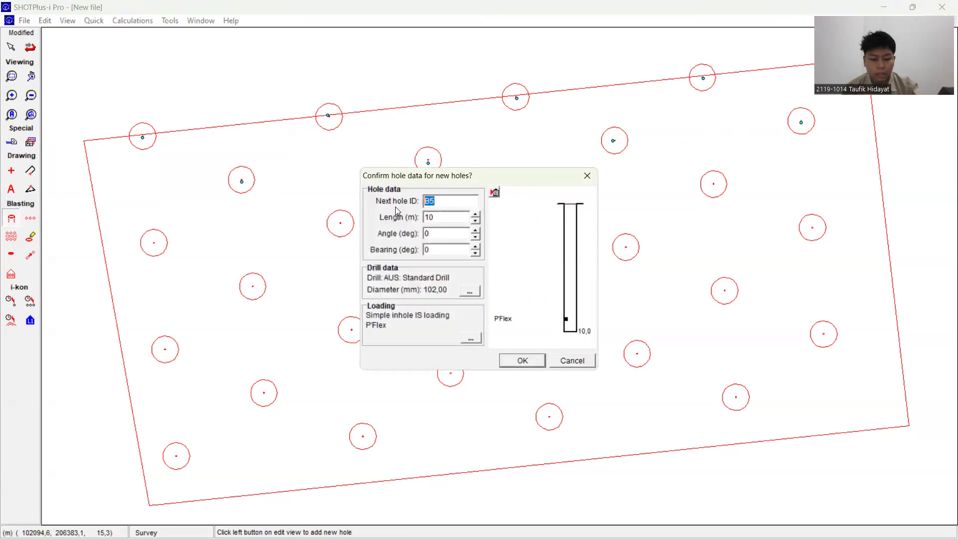
type("C1")
left_click(523, 361)
left_click(155, 243)
left_click(342, 222)
left_click(524, 205)
left_click(717, 185)
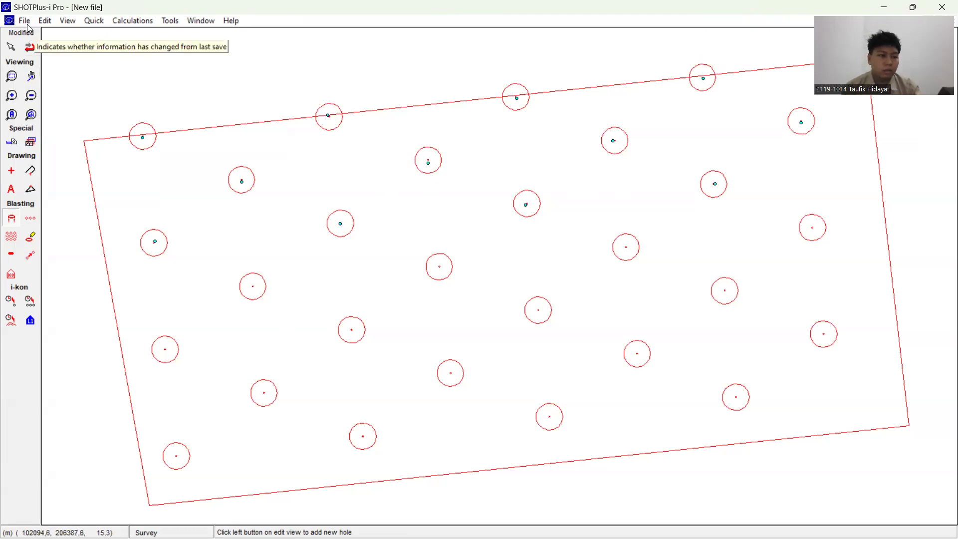
Step: Place four blast holes on the circle centres of the fourth row from the upper boundary, numbered from D1
left_click(12, 214)
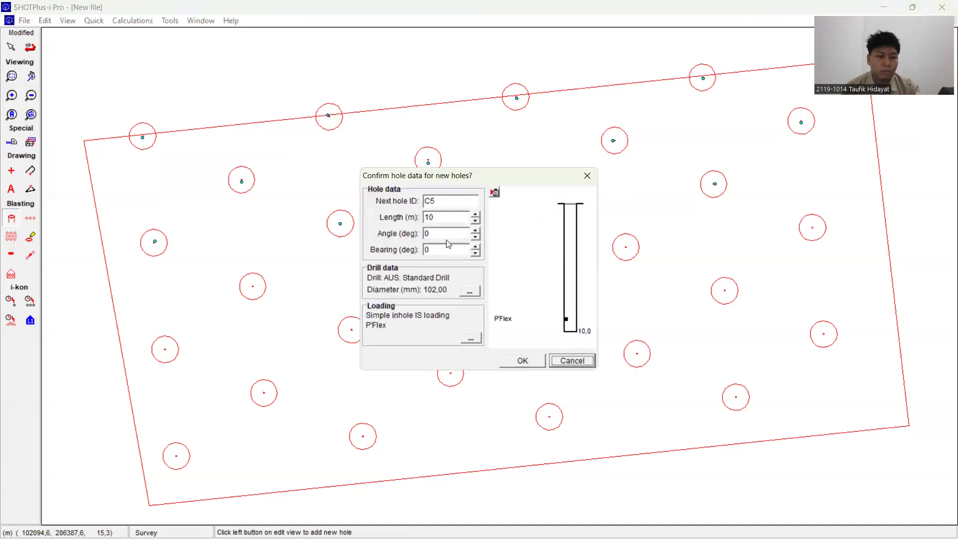
left_click_drag(440, 200, 419, 200)
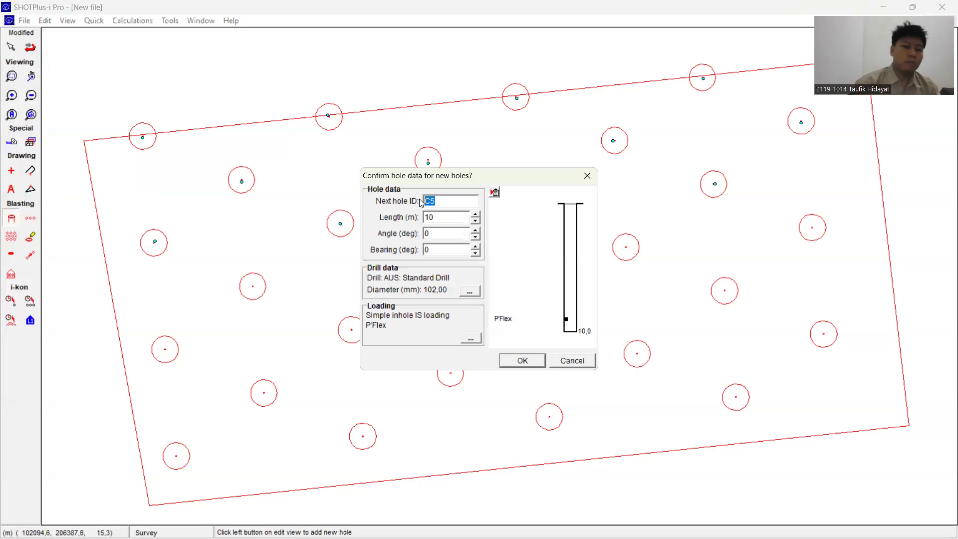
type("D1")
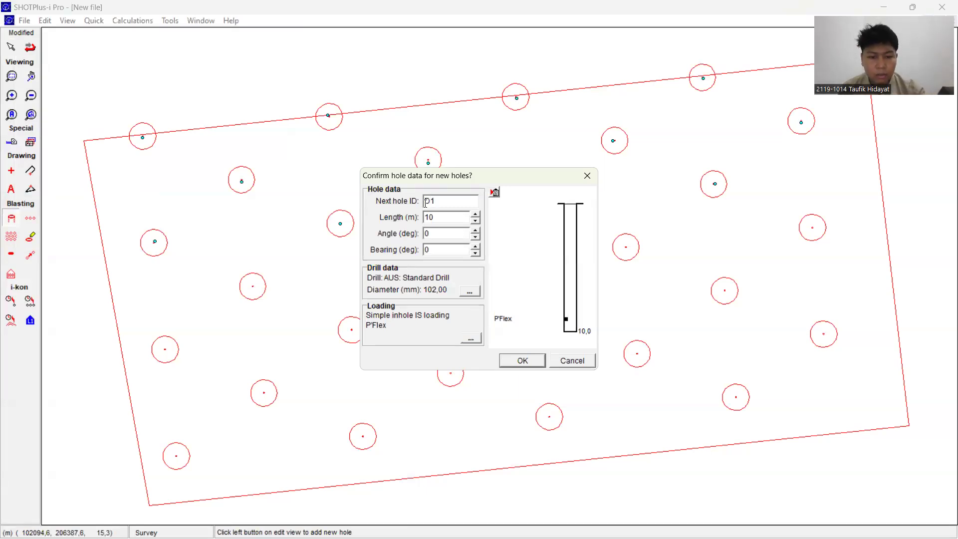
left_click(523, 361)
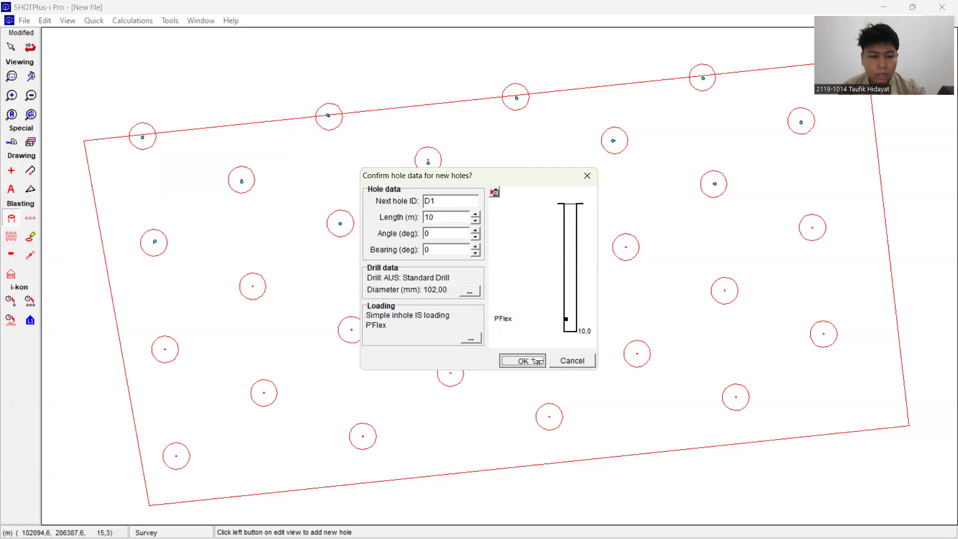
left_click(253, 286)
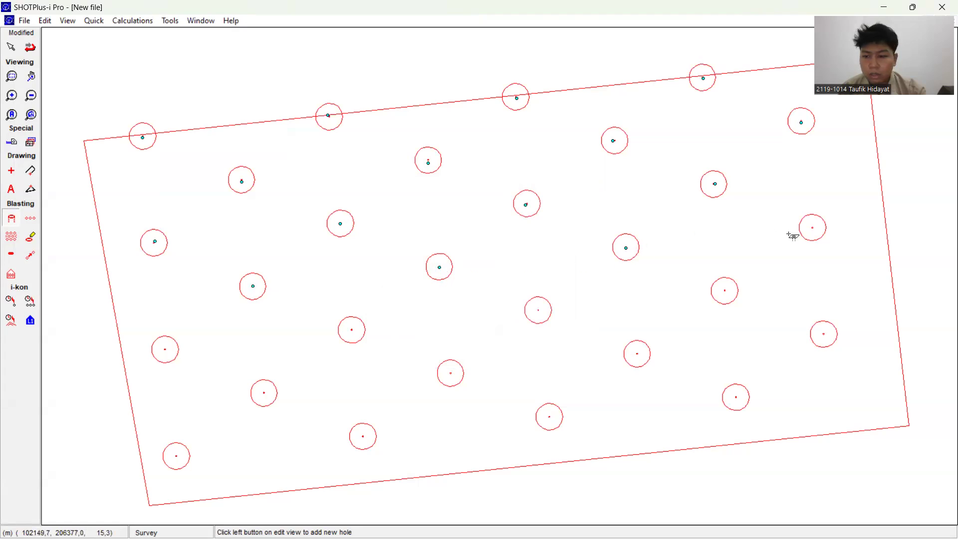
left_click(817, 230)
Step: Place four blast holes on the circle centres of the fifth row from the upper boundary, numbered from E1
left_click(11, 219)
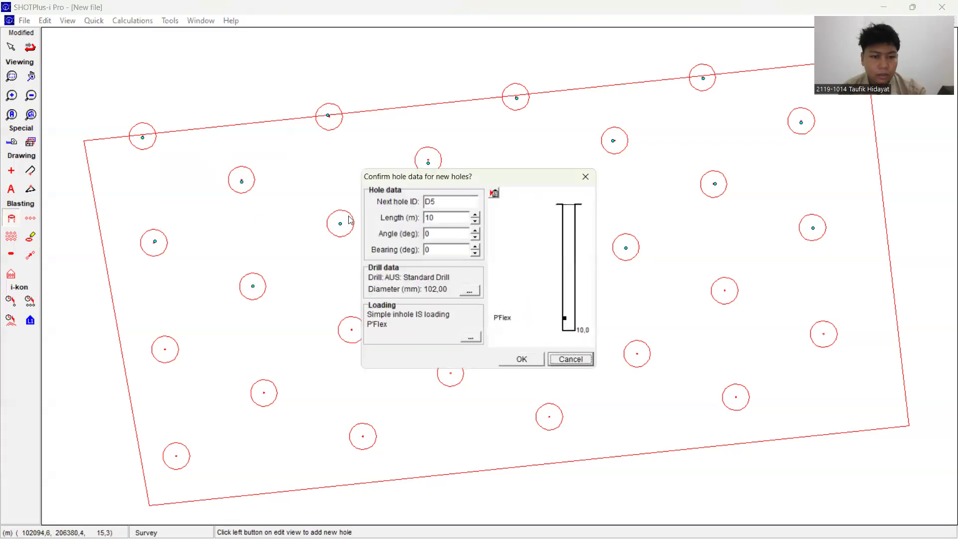
type("E1")
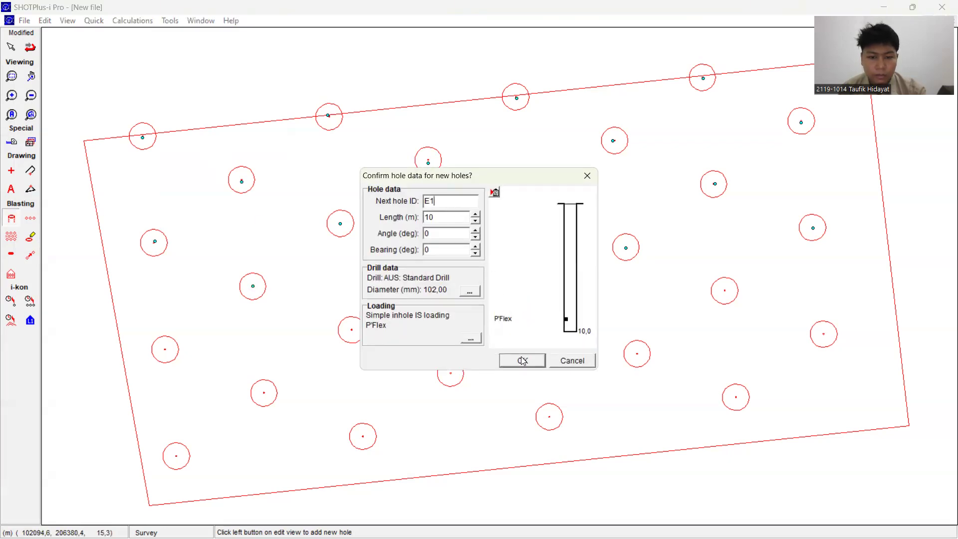
left_click(522, 361)
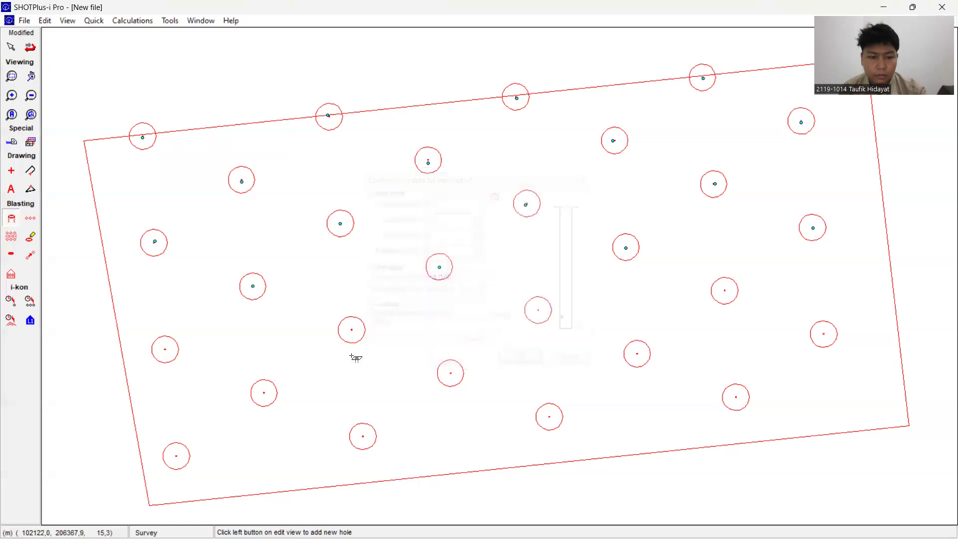
left_click(166, 351)
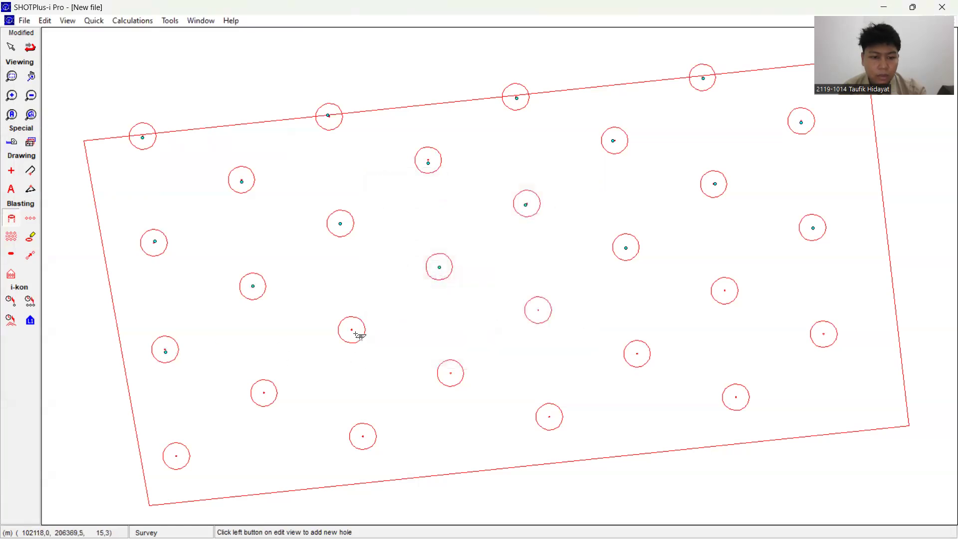
left_click(350, 331)
left_click(539, 311)
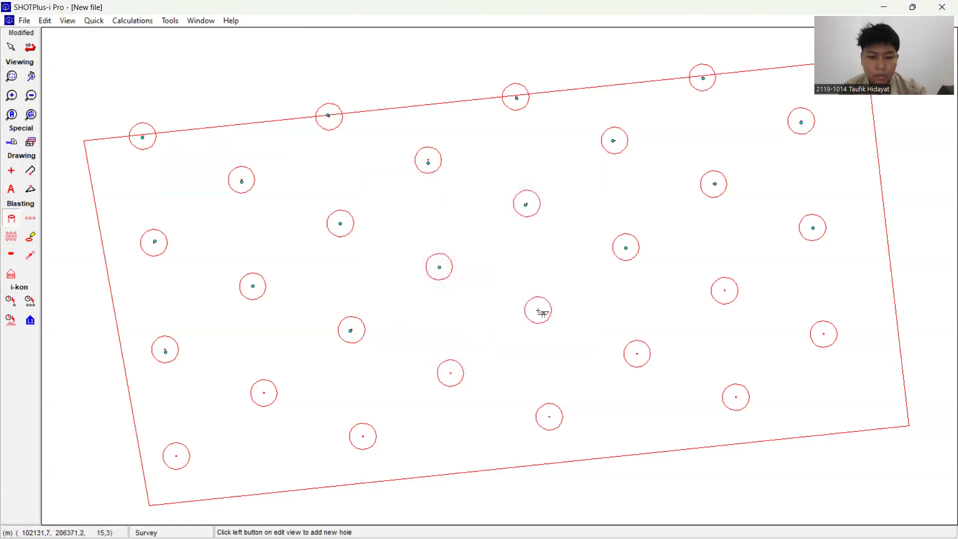
left_click(724, 292)
Step: Place four blast holes on the circle centres of the sixth row from the upper boundary, numbered from F1
left_click(9, 220)
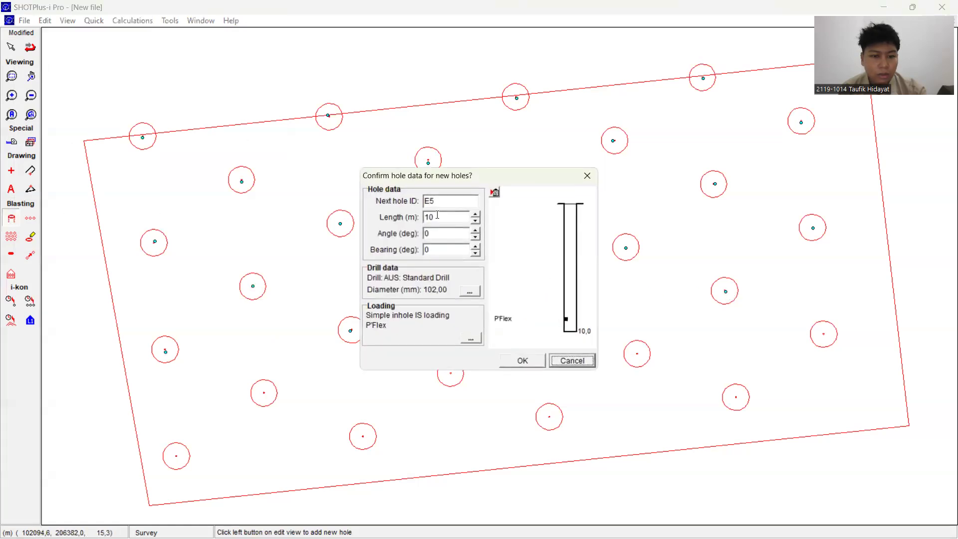
left_click_drag(470, 208, 401, 210)
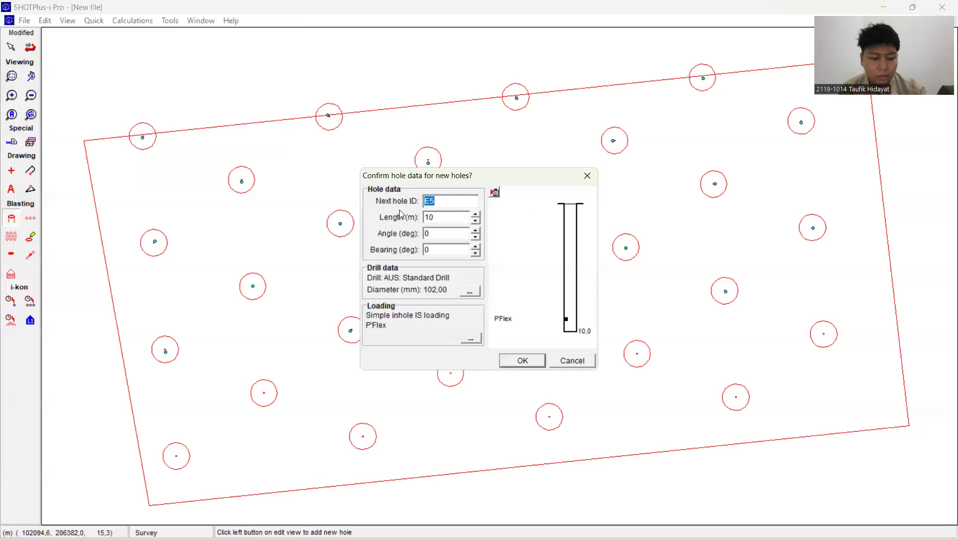
type("F1")
left_click(521, 360)
left_click(265, 394)
left_click(451, 375)
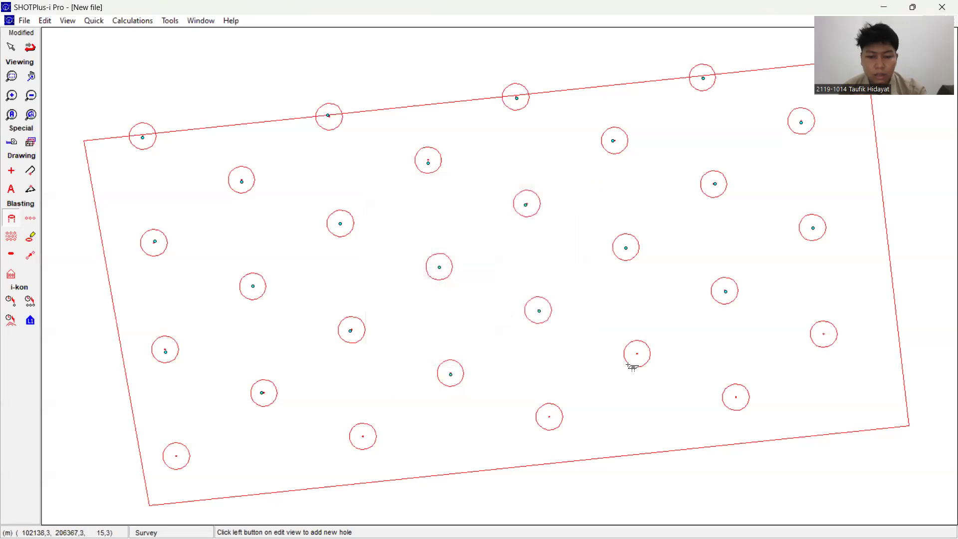
left_click(638, 355)
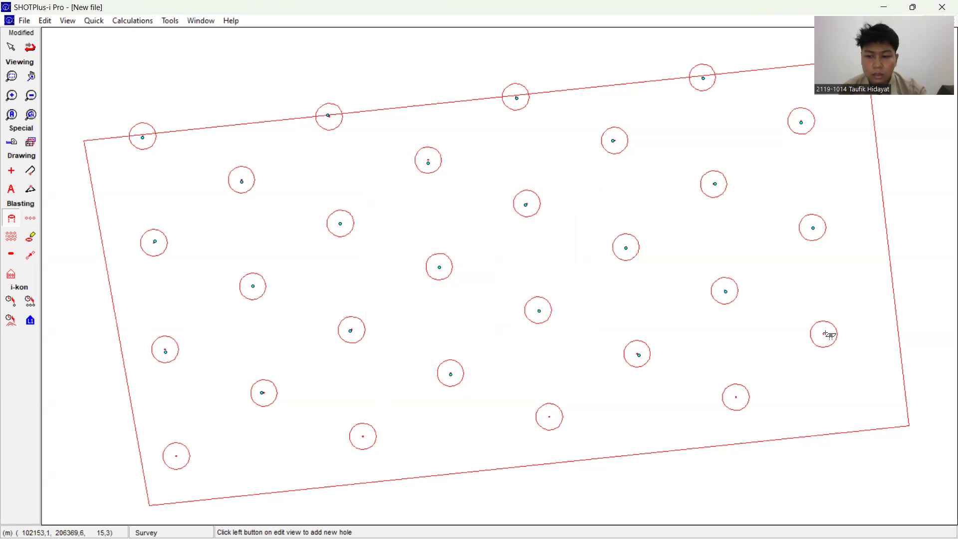
Step: Place four blast holes on the circle centres of the seventh row from the upper boundary, numbered from G1
left_click(11, 218)
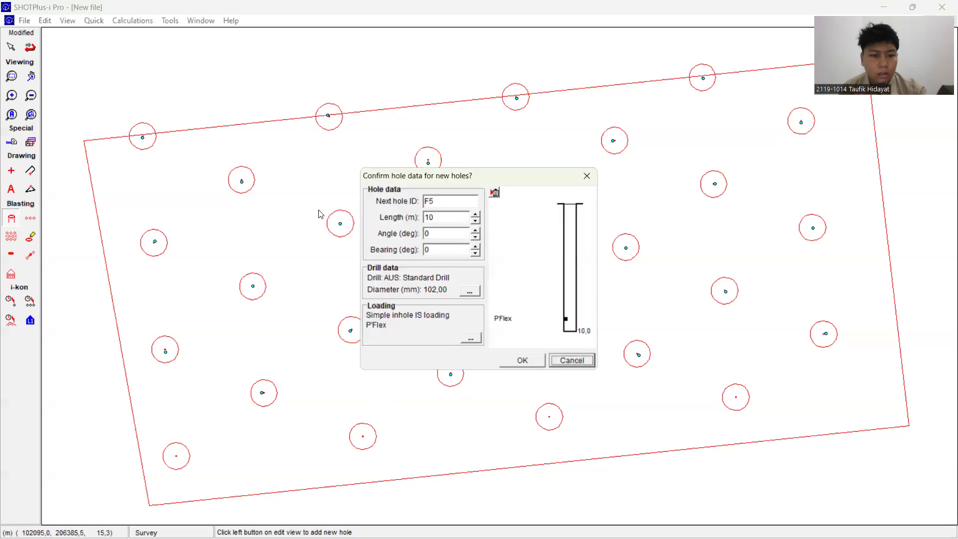
double_click(445, 206)
type("G1")
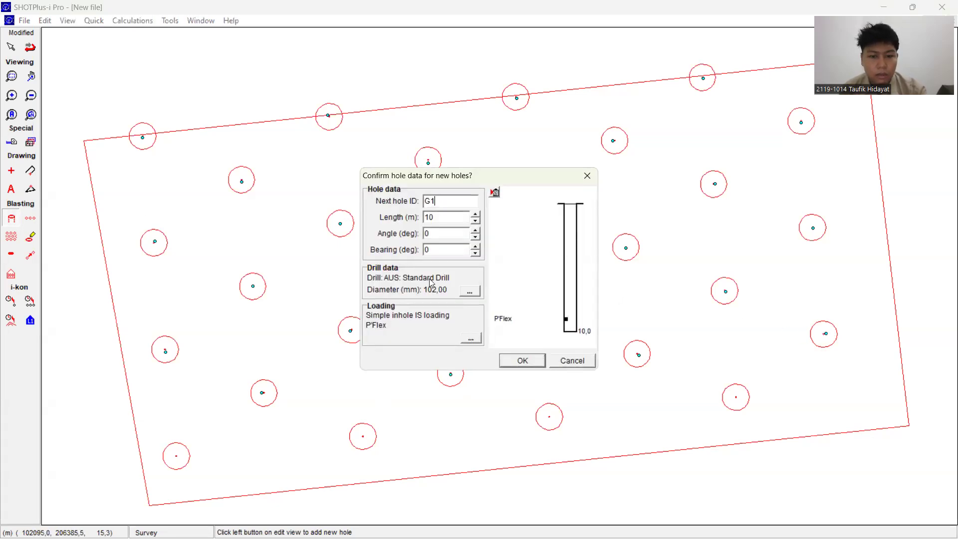
left_click(522, 360)
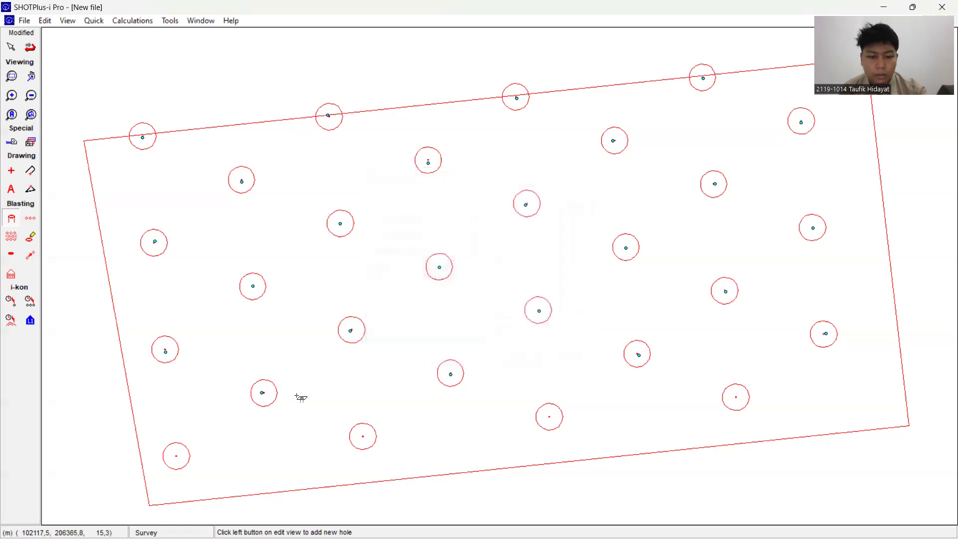
left_click(175, 456)
left_click(363, 435)
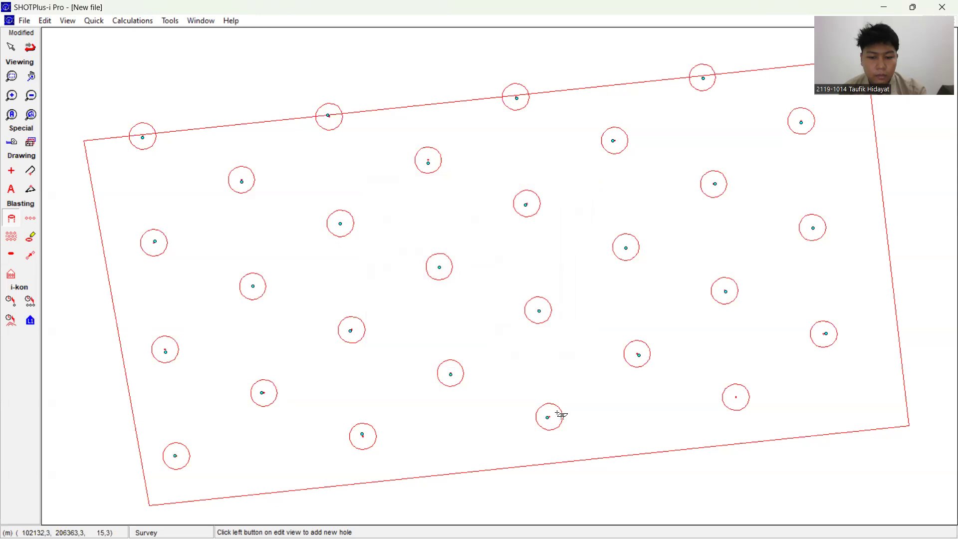
left_click(738, 397)
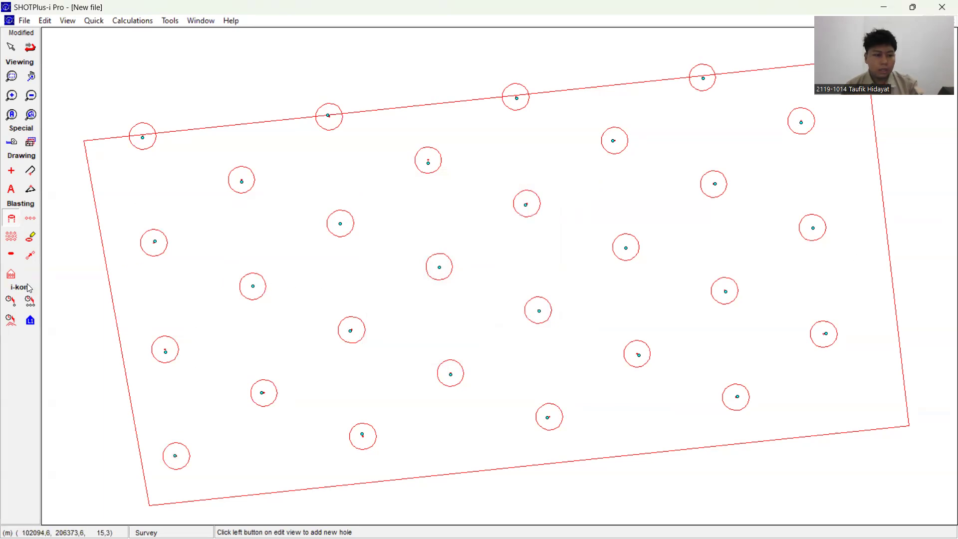
Step: Add the lead-in at the first hole of the fourth row (D1)
left_click(11, 282)
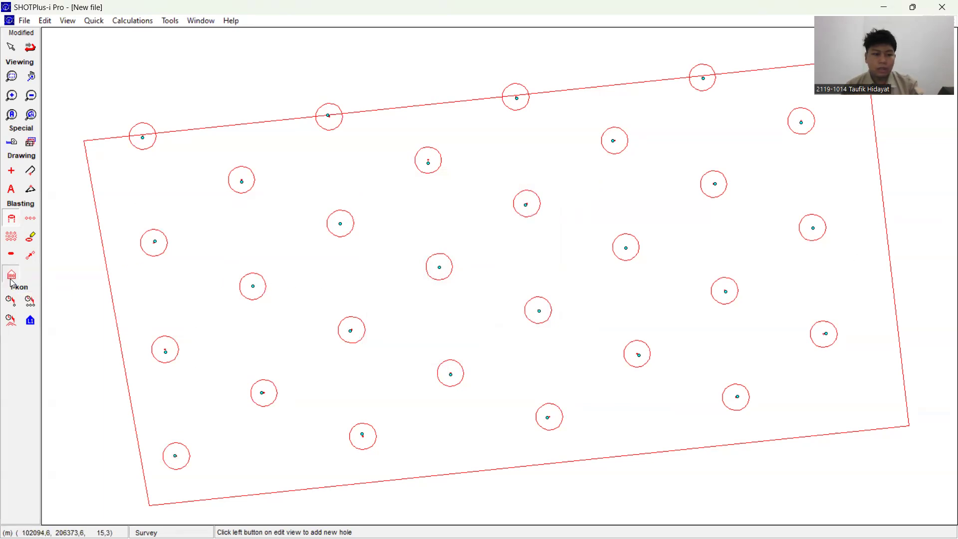
left_click(220, 193)
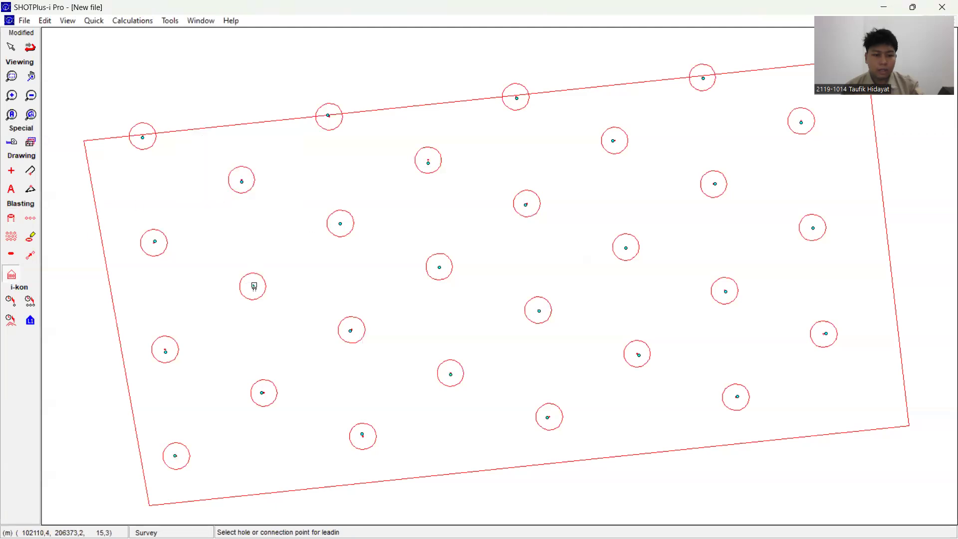
left_click(254, 288)
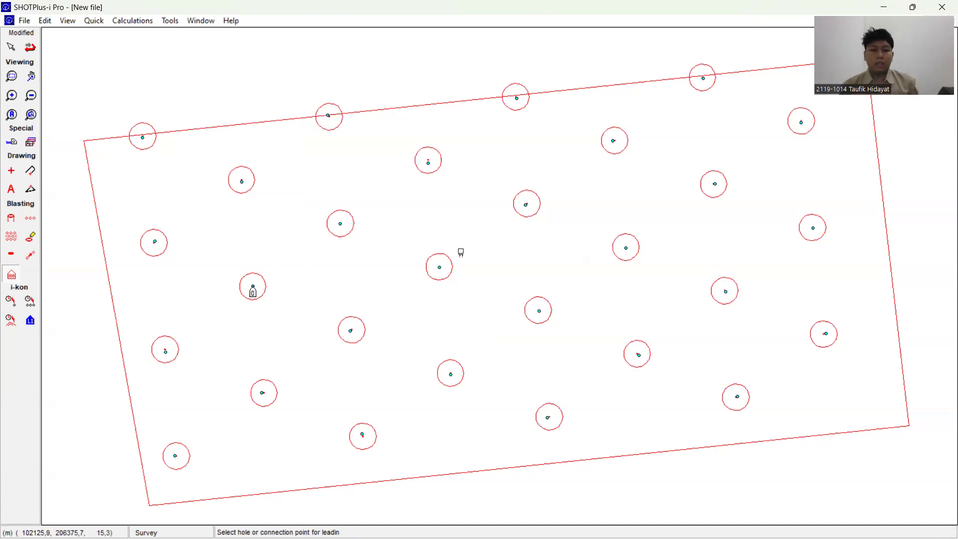
Step: Start adding ties and assign a user defined delay of 42 to the first surface product slot
left_click(94, 21)
mouse_move(126, 39)
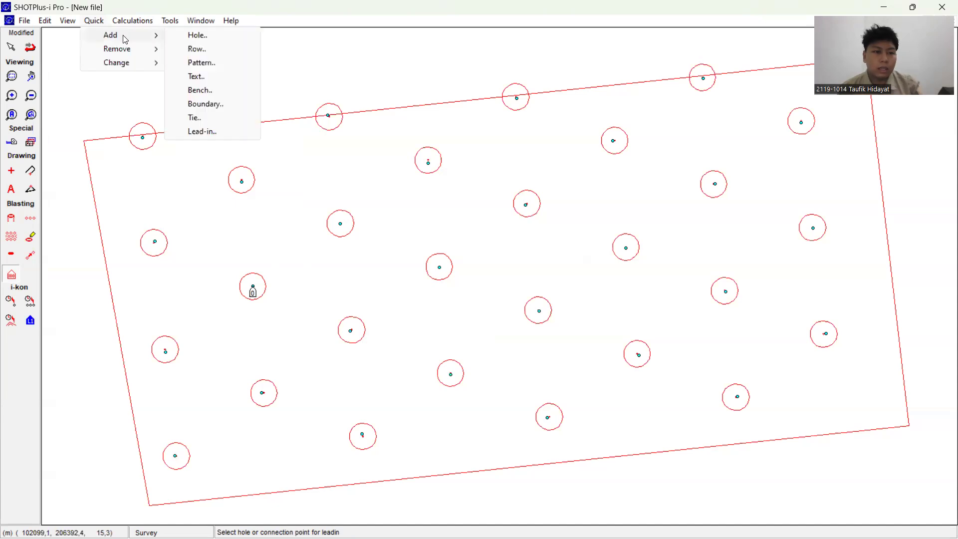
left_click(211, 122)
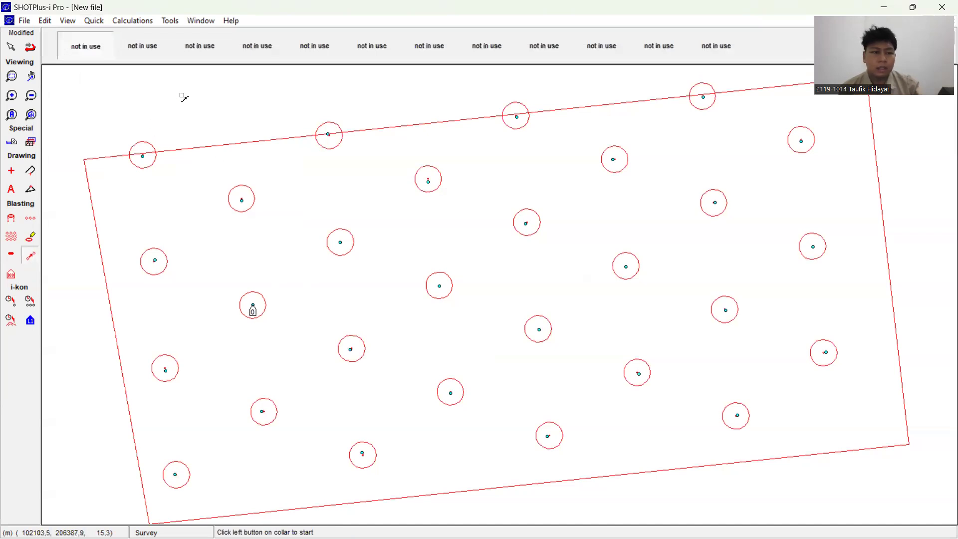
right_click(71, 57)
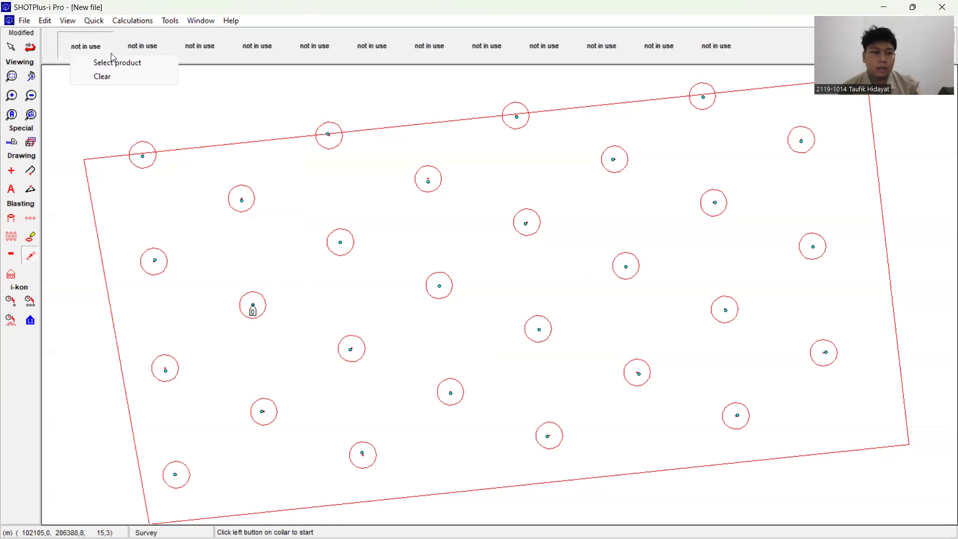
left_click(431, 251)
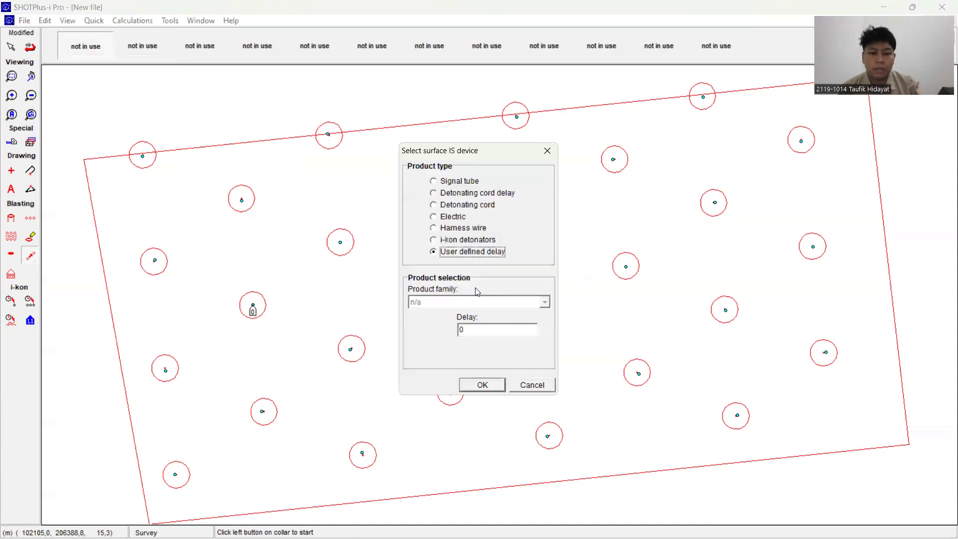
left_click(460, 332)
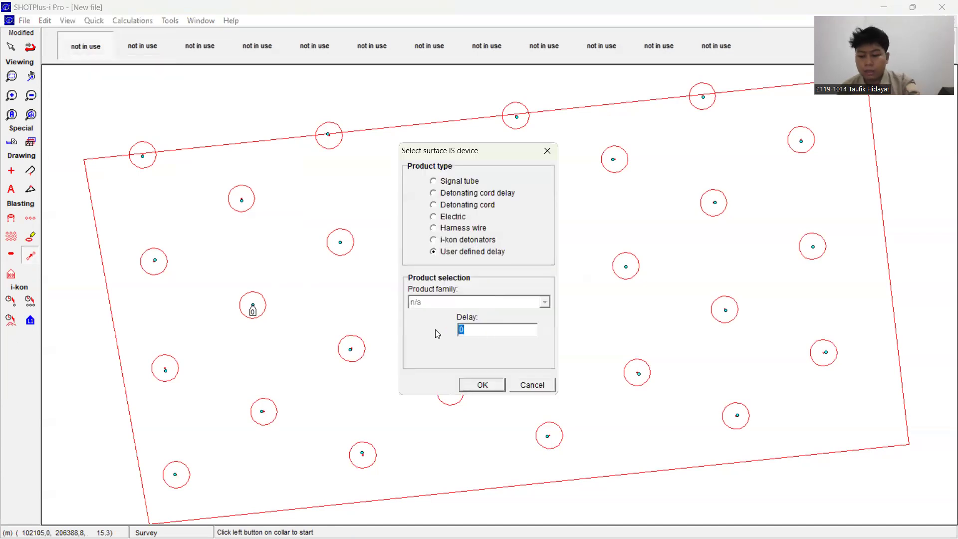
left_click(487, 385)
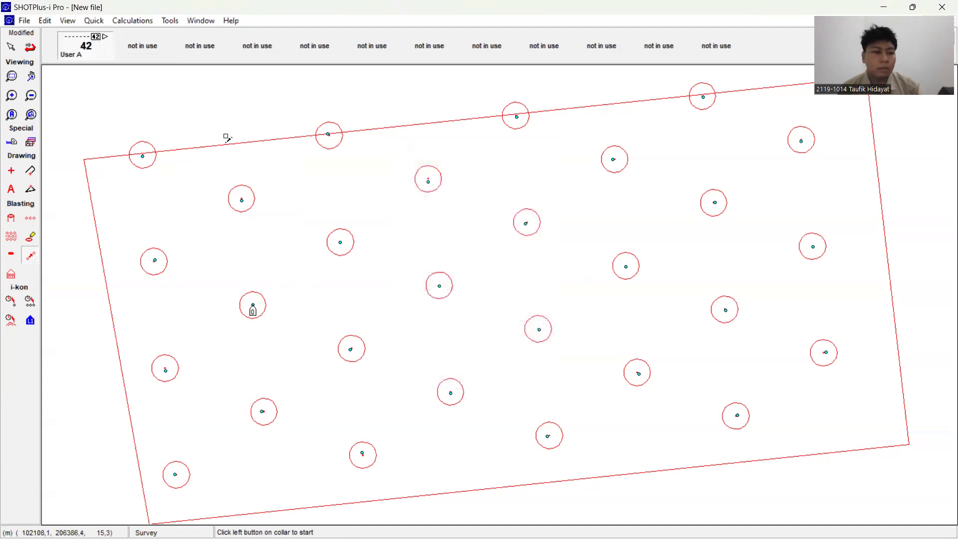
Step: Assign a user defined delay of 67 to the second surface product slot
left_click(144, 45)
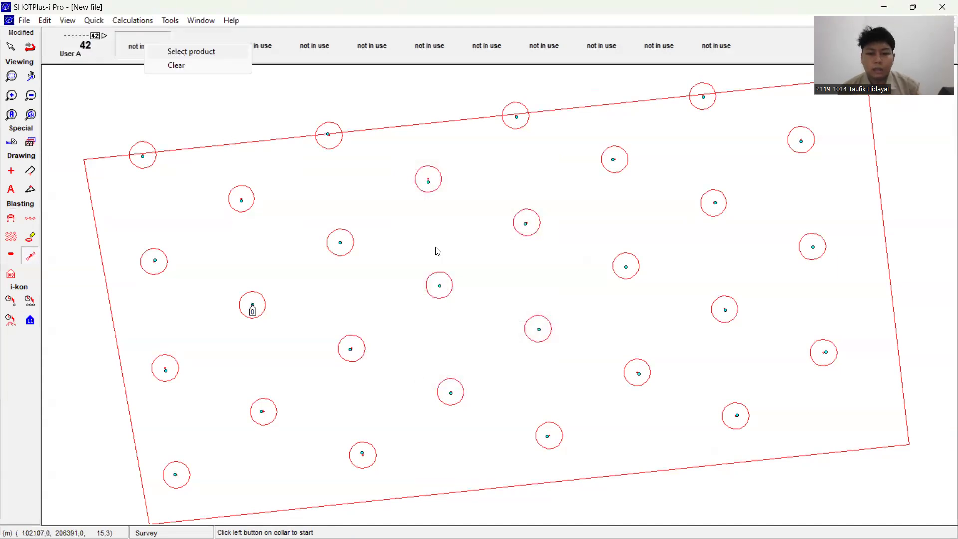
left_click(468, 330)
type("67")
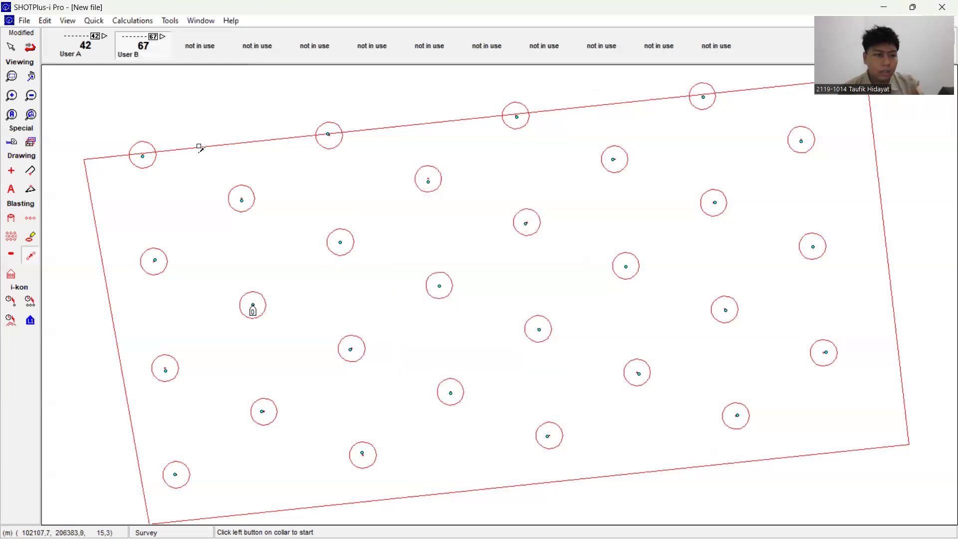
Step: Tie the fourth row with the 42 delay, from the lead-in hole D1 to the row's last hole D4
left_click(80, 48)
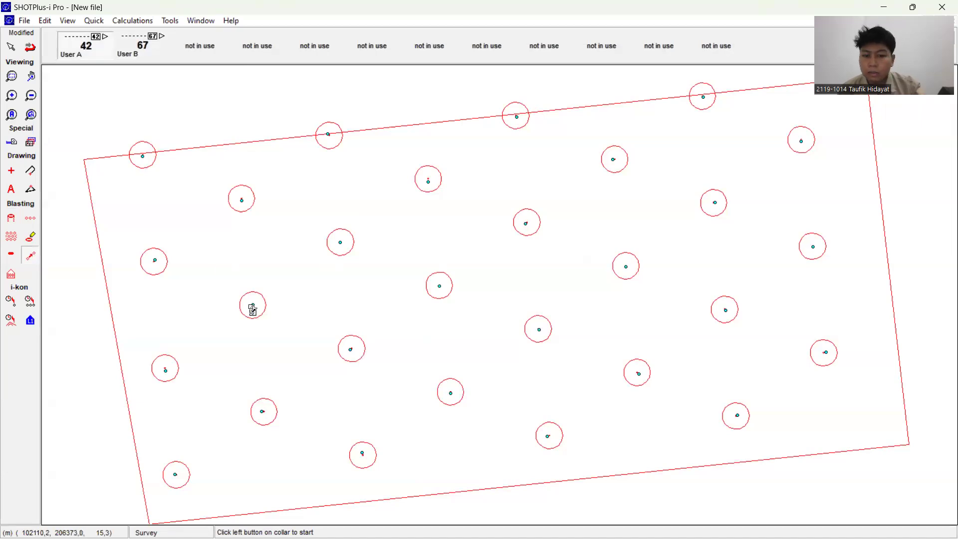
left_click(254, 307)
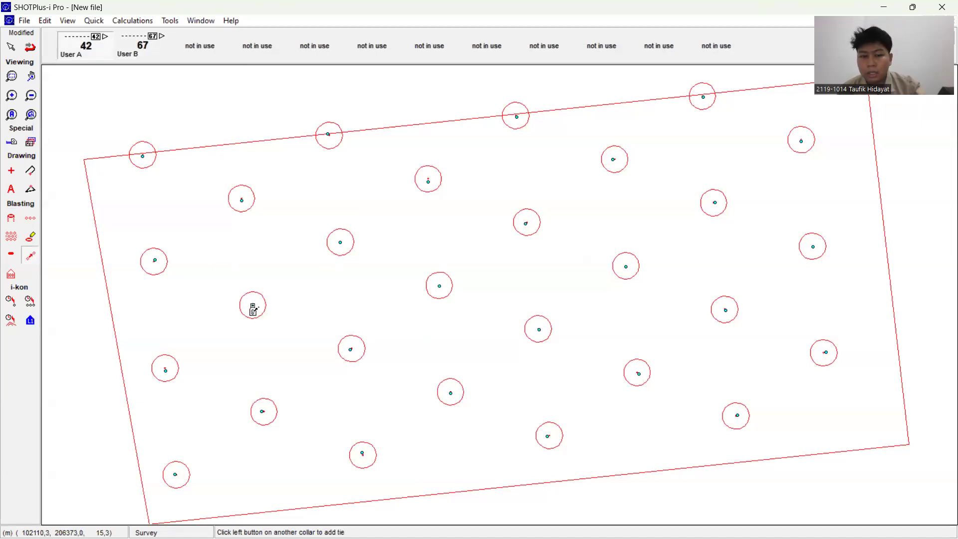
left_click(814, 248)
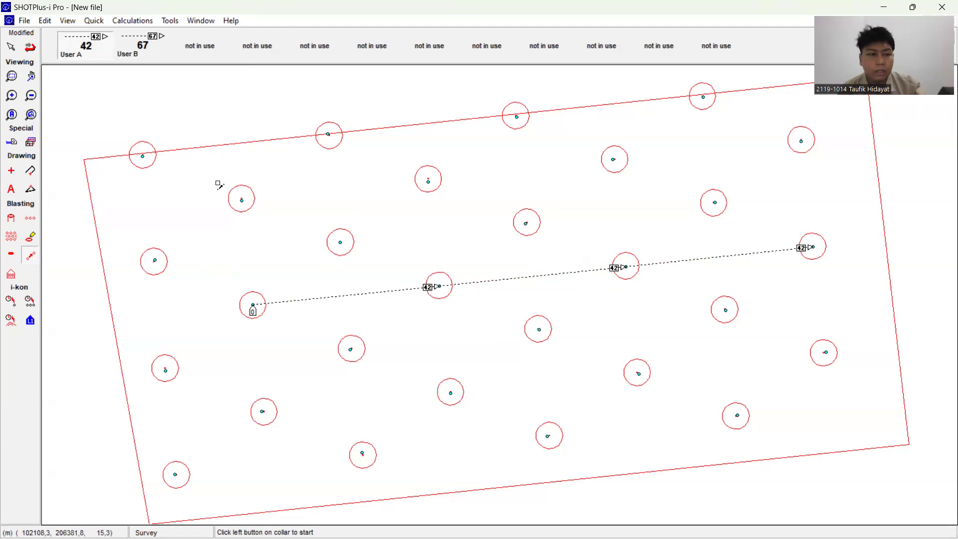
left_click(133, 21)
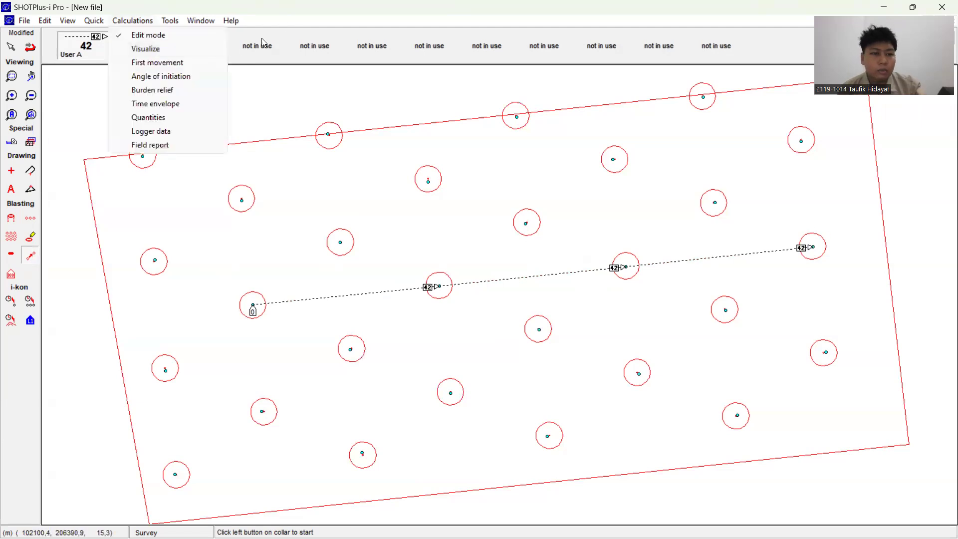
left_click(287, 22)
Step: Tie the lead-in hole D1 to the first holes of the third and fifth rows, C1 and E1, with the 67 delay
left_click(144, 46)
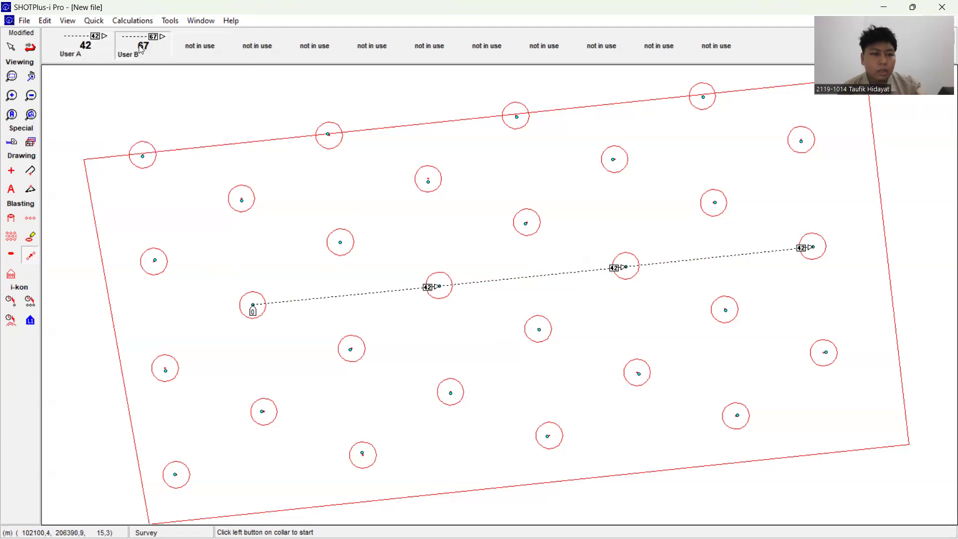
left_click(254, 306)
left_click(155, 261)
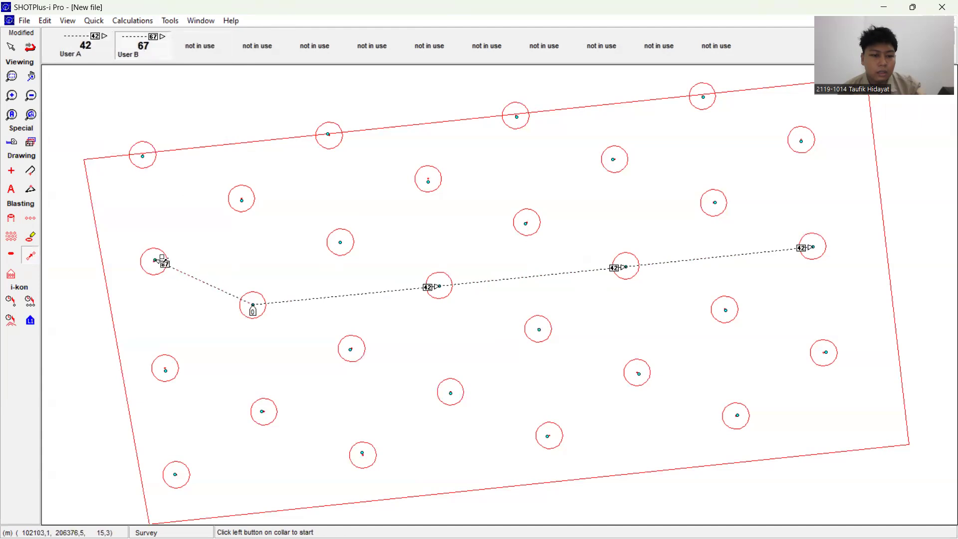
left_click(252, 306)
left_click(166, 369)
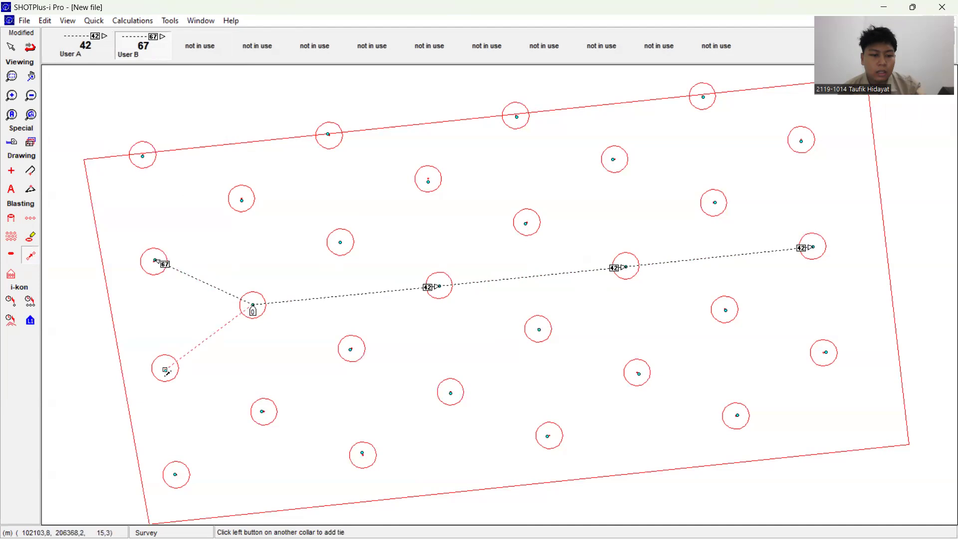
Step: Tie the fourth row's second hole D2 diagonally to A1 and to G1 with the 67 delay
left_click(439, 287)
left_click(144, 157)
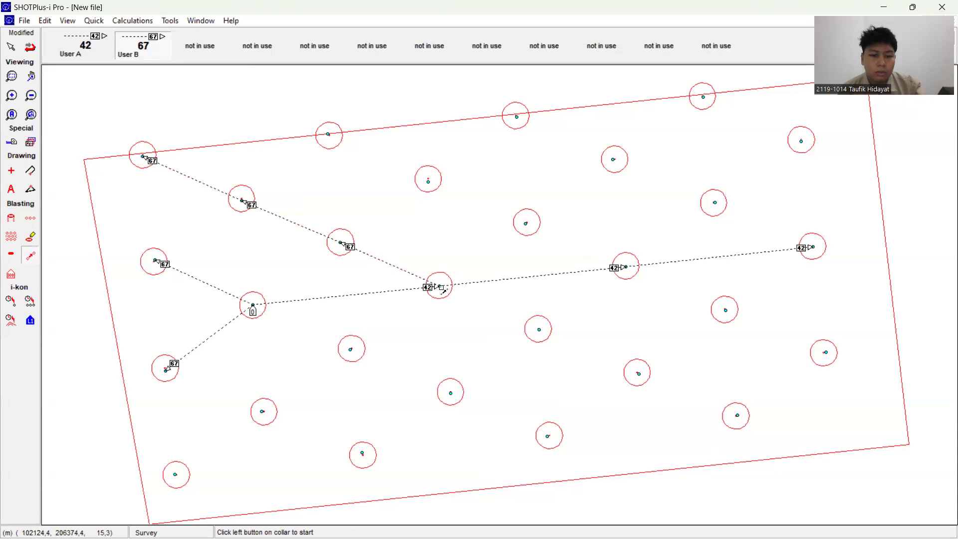
left_click(441, 288)
left_click(175, 478)
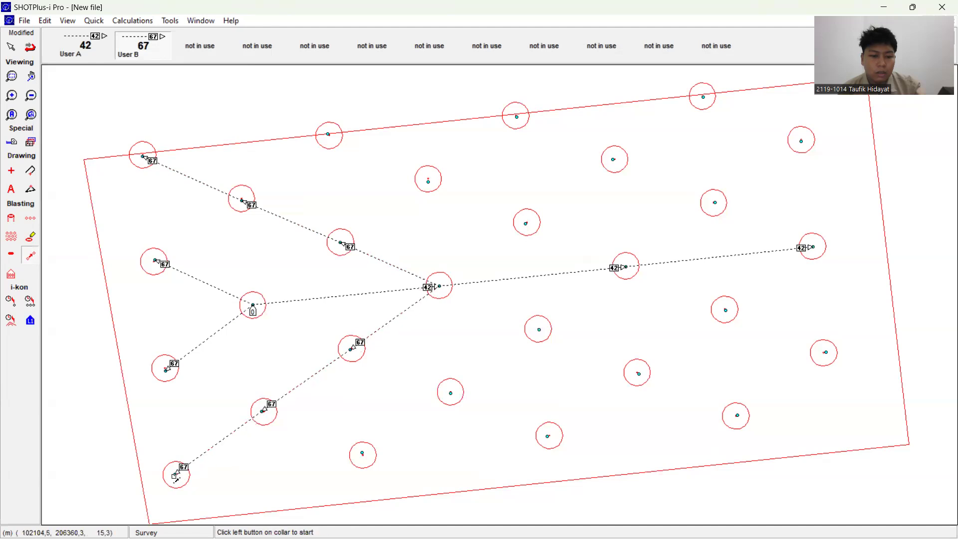
Step: Tie the two diagonals through the fourth row's third hole, A2 to F4 and G2 to B4, with the 67 delay
left_click(329, 135)
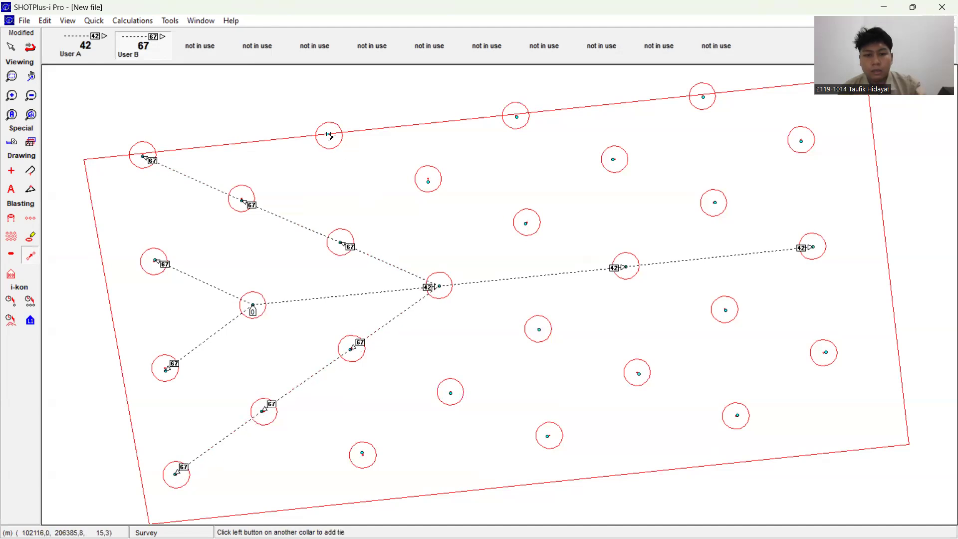
left_click(827, 353)
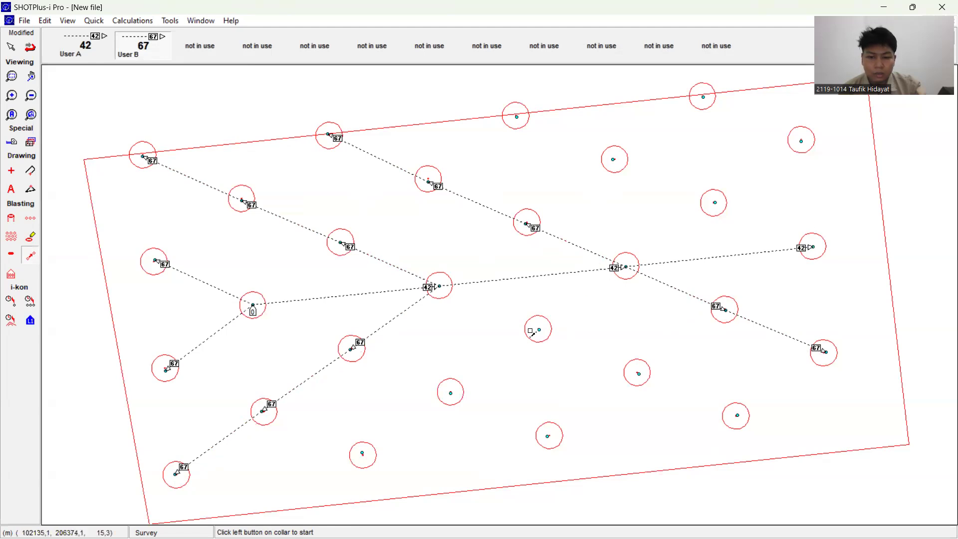
double_click(363, 454)
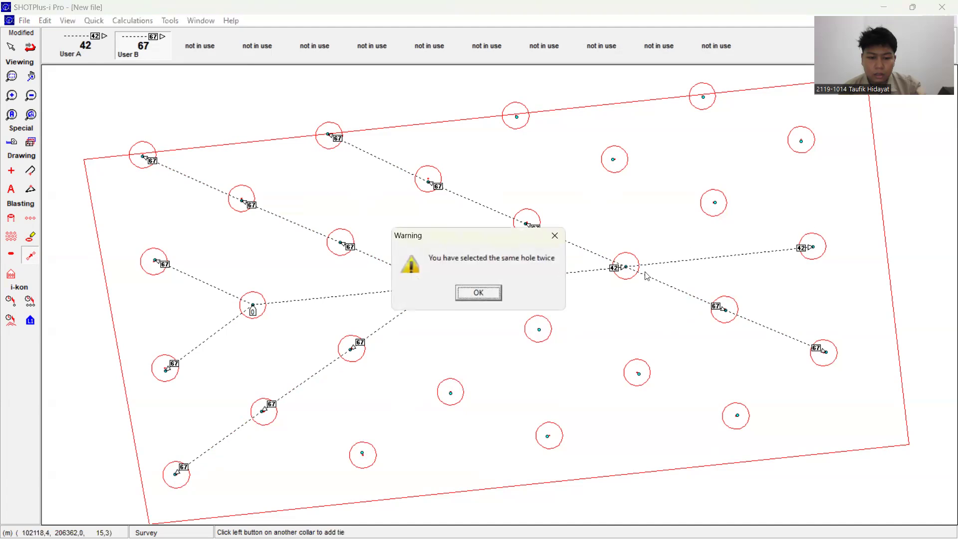
left_click(555, 235)
left_click(801, 142)
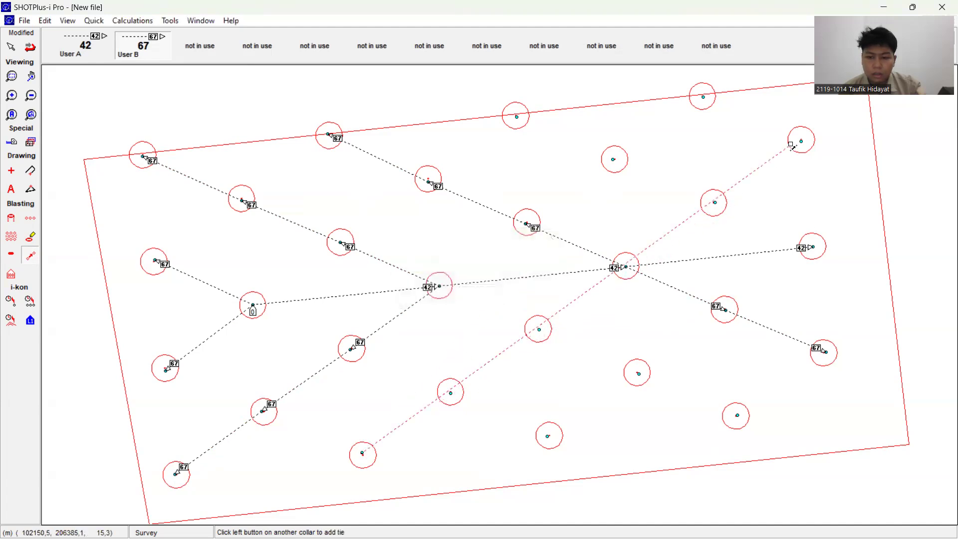
Step: Add 67 delay ties along three diagonals: D2 to A4, D2 to G4, and G3 to D4
left_click(439, 287)
left_click(701, 98)
left_click(438, 286)
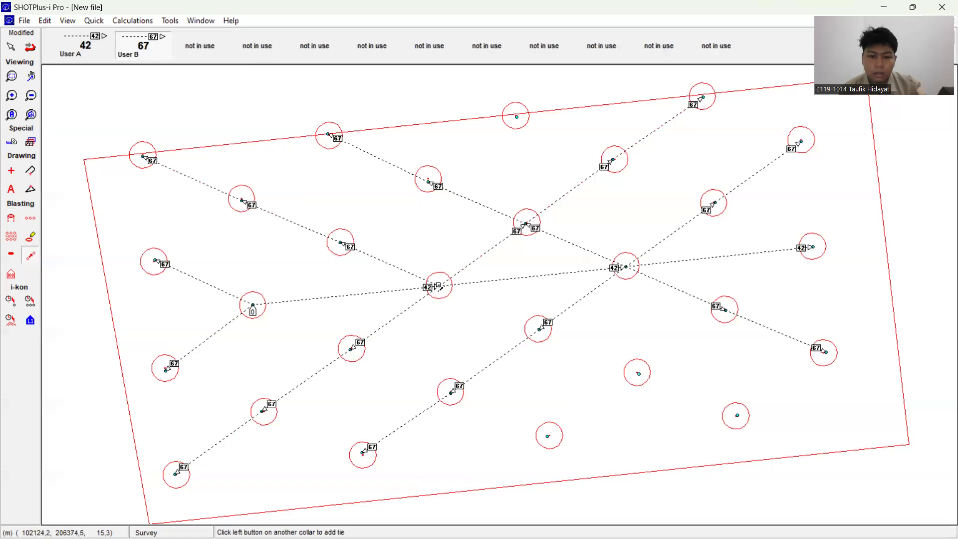
left_click(737, 416)
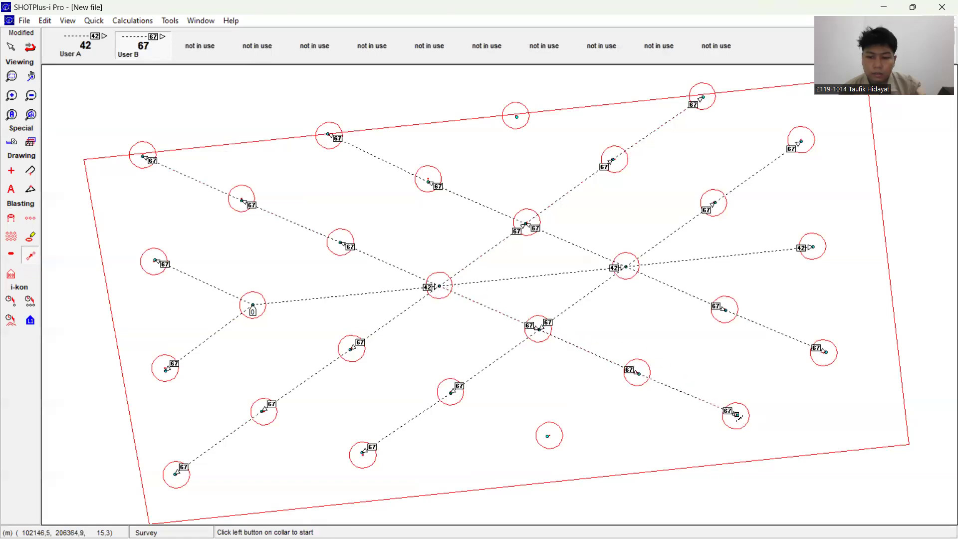
left_click(549, 435)
left_click(814, 251)
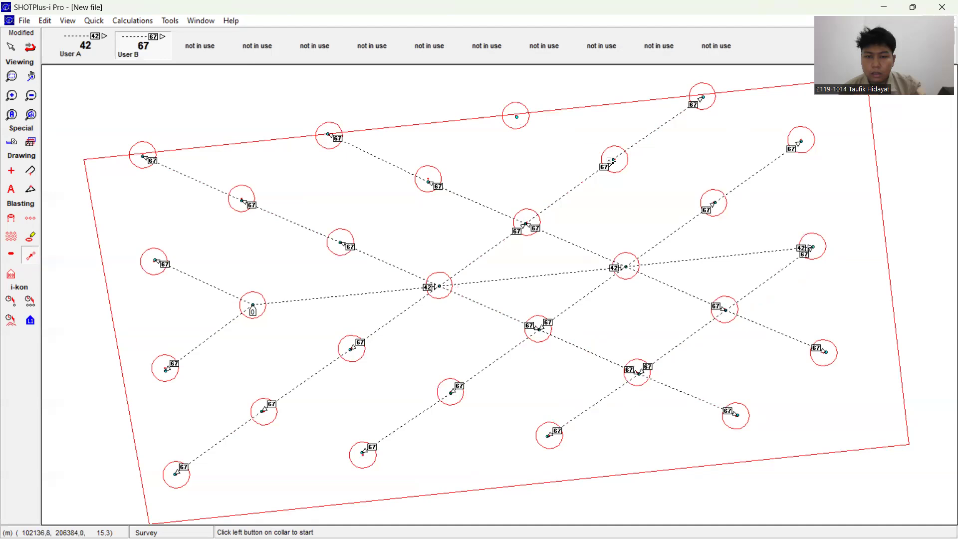
Step: Tie the diagonal from the first row's third hole A3 to D4 with the 67 delay and finish tying
double_click(515, 124)
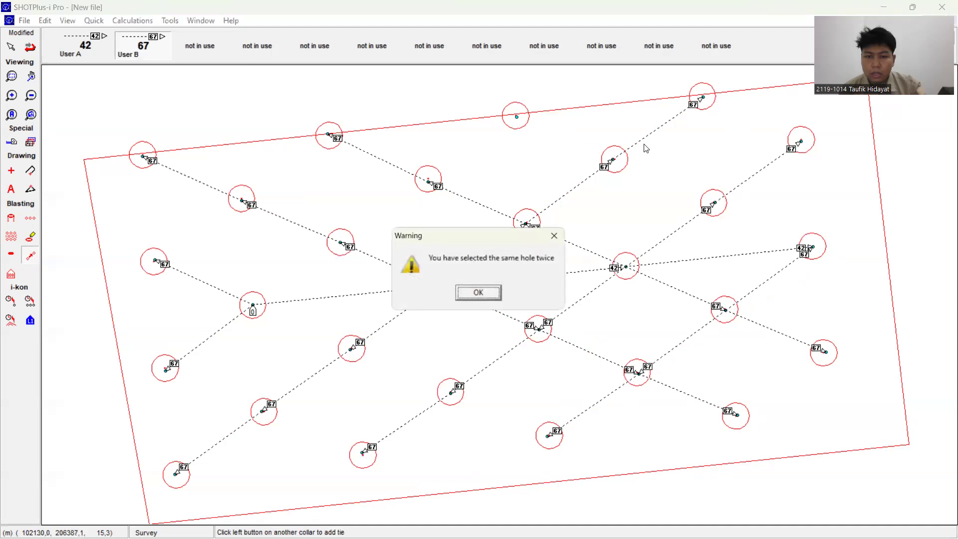
left_click(558, 234)
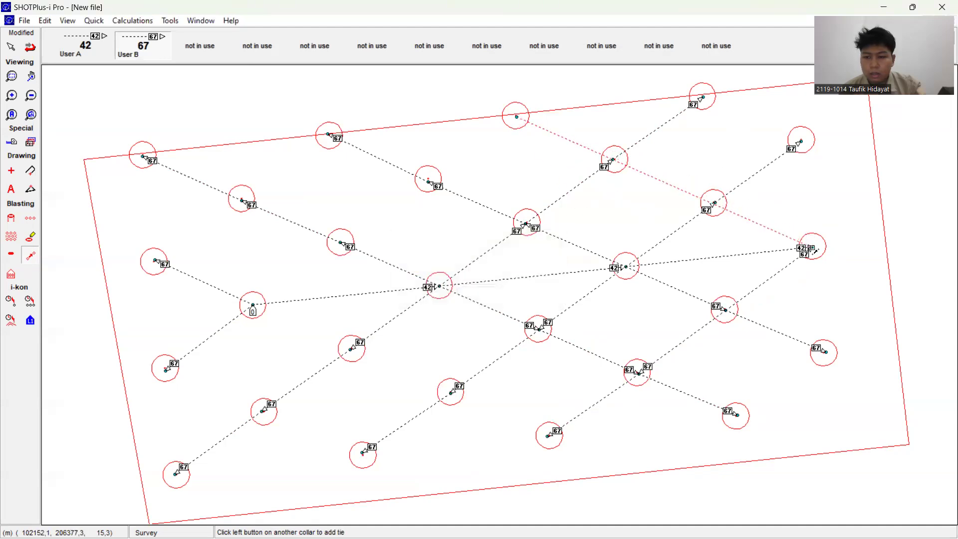
left_click(814, 249)
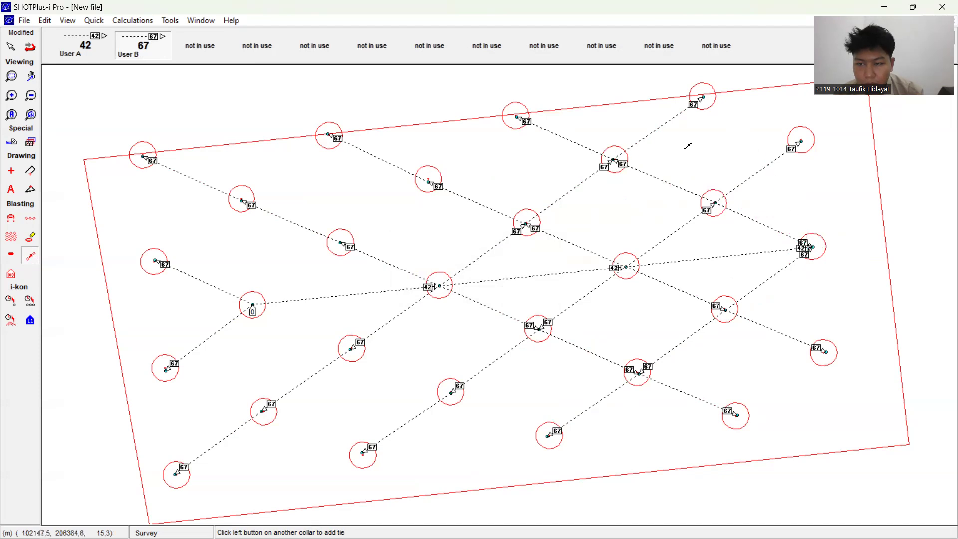
right_click(652, 90)
left_click(689, 96)
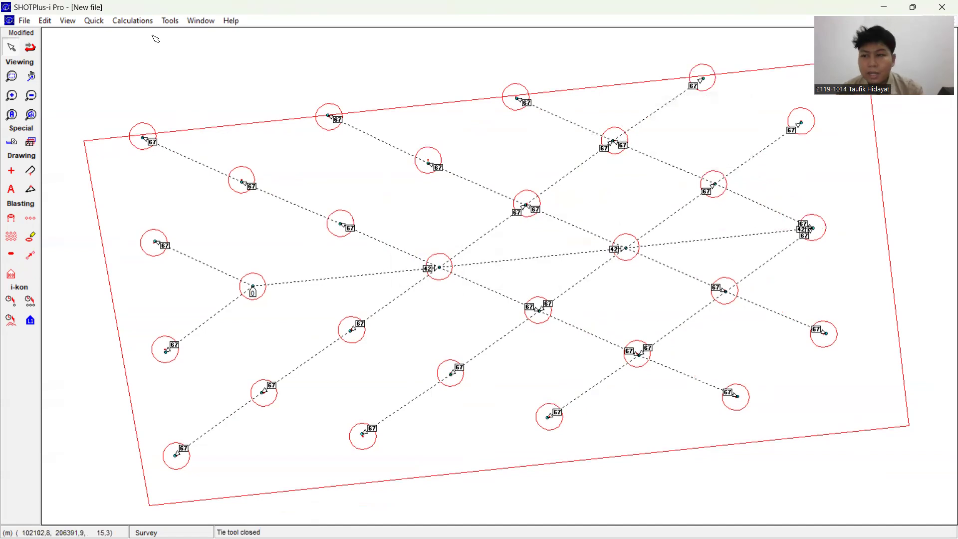
Step: Play the detonation sequence of the tied pattern with Visualize and close the simulation
left_click(129, 22)
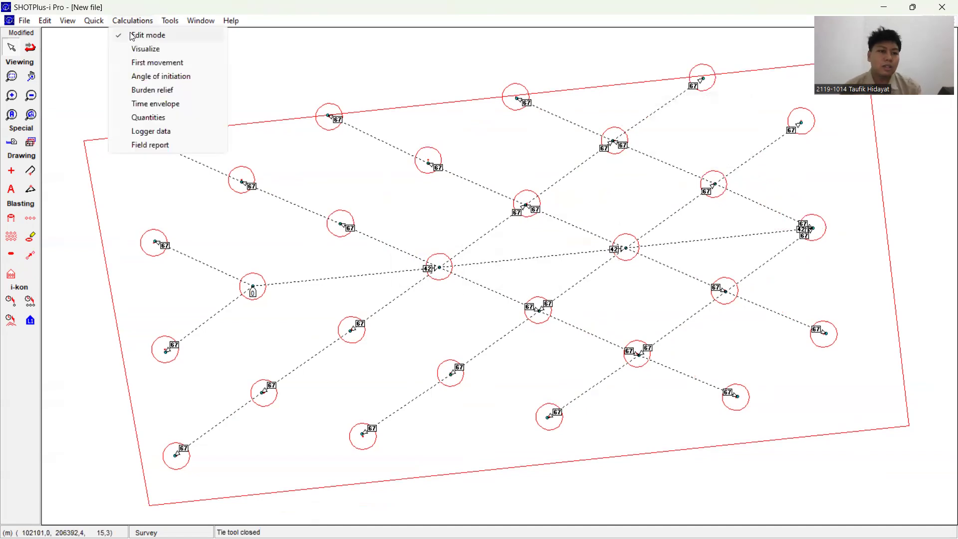
left_click(145, 50)
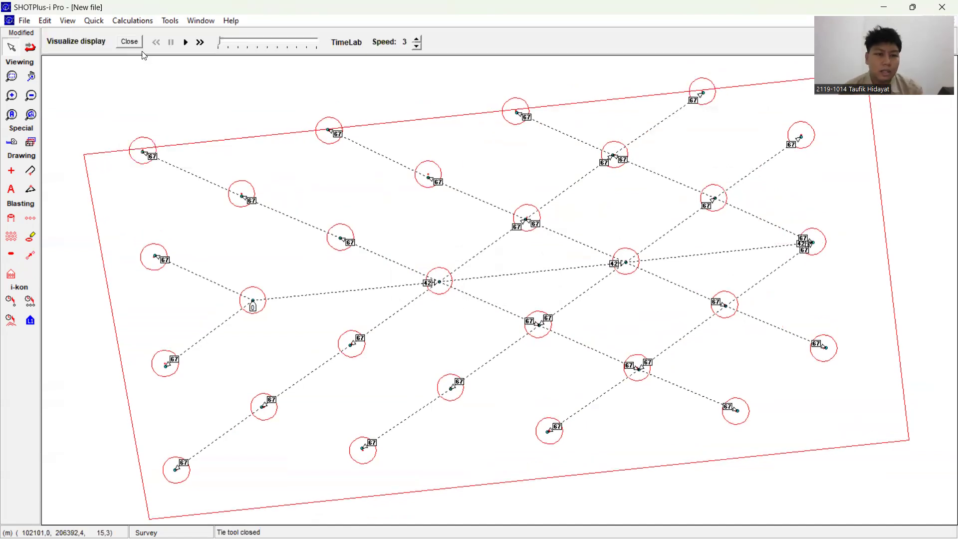
left_click(189, 44)
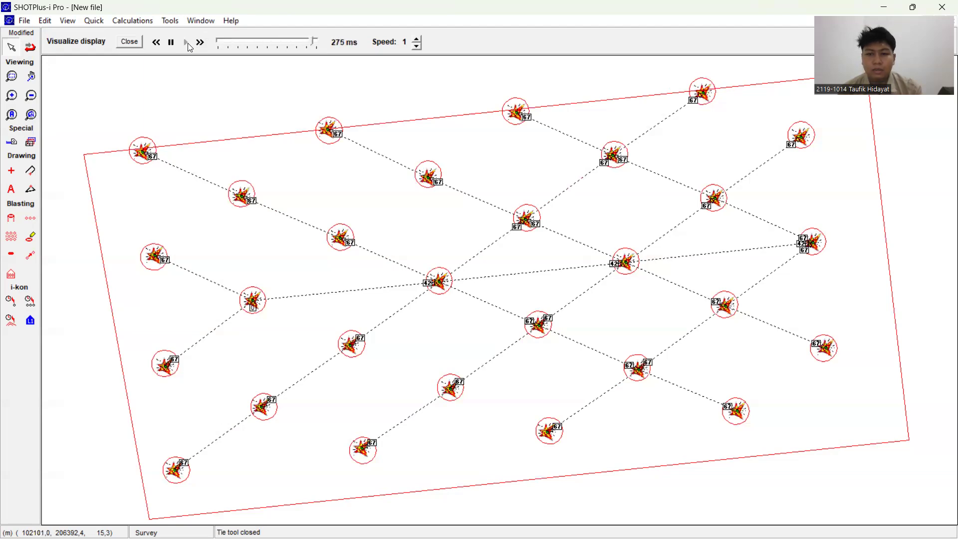
left_click(416, 44)
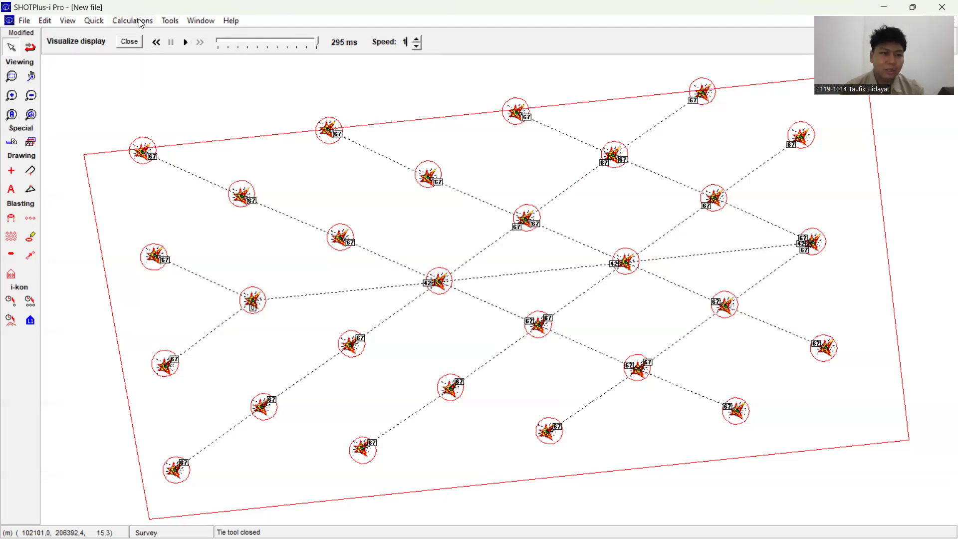
left_click(129, 42)
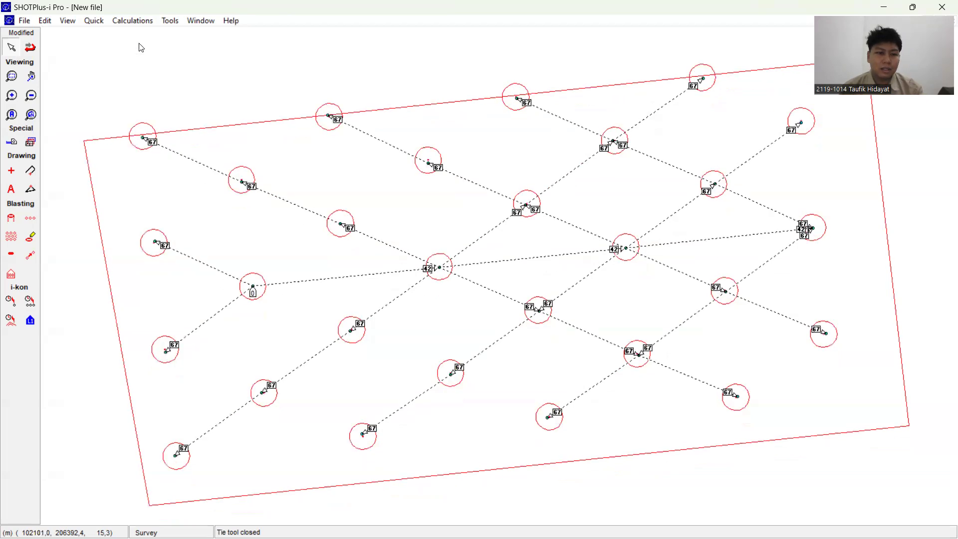
Step: Display the blast's first movement directions, followed by the angle of initiation timing contours
left_click(140, 22)
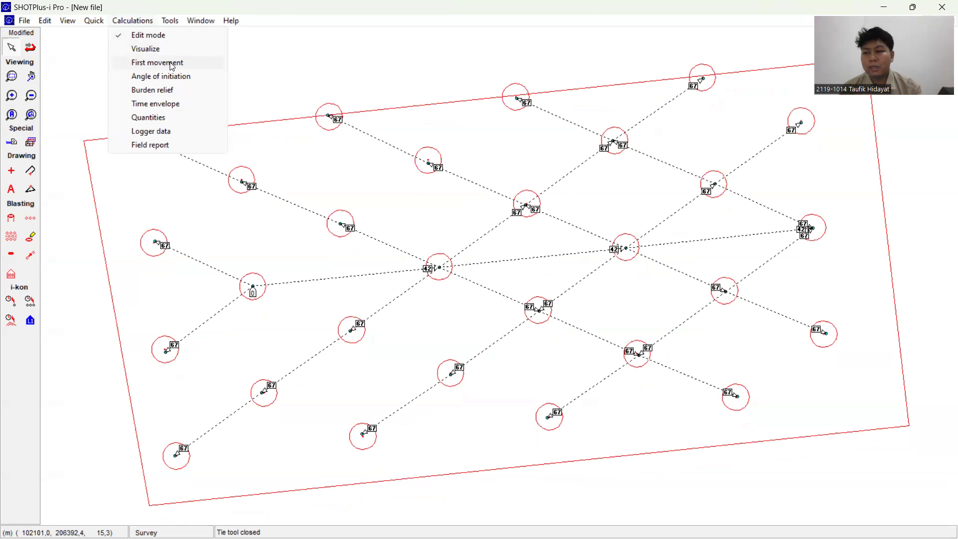
left_click(172, 67)
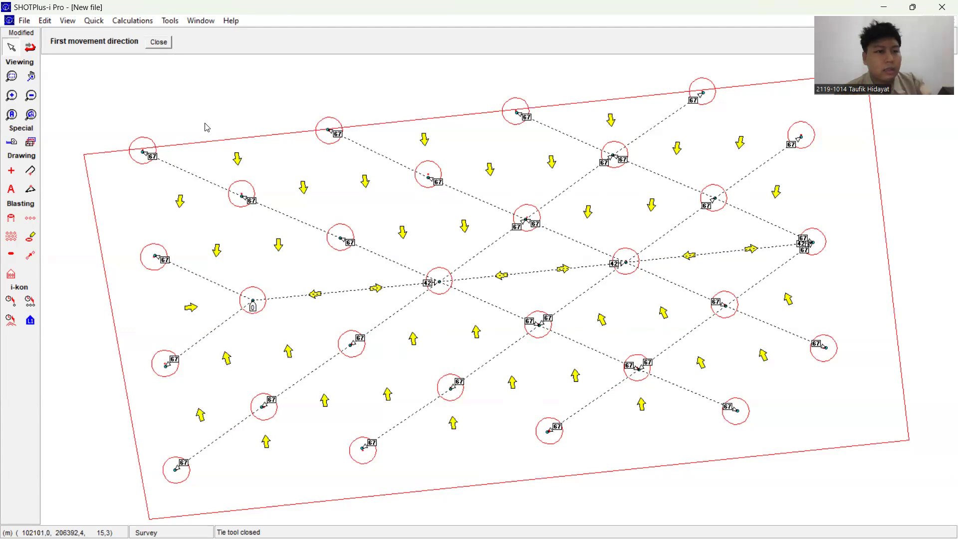
left_click(158, 43)
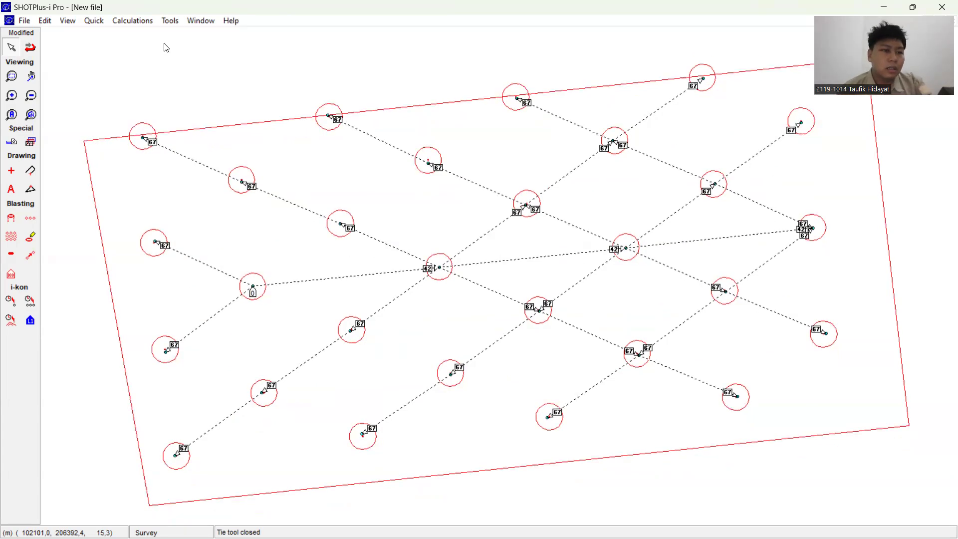
left_click(145, 21)
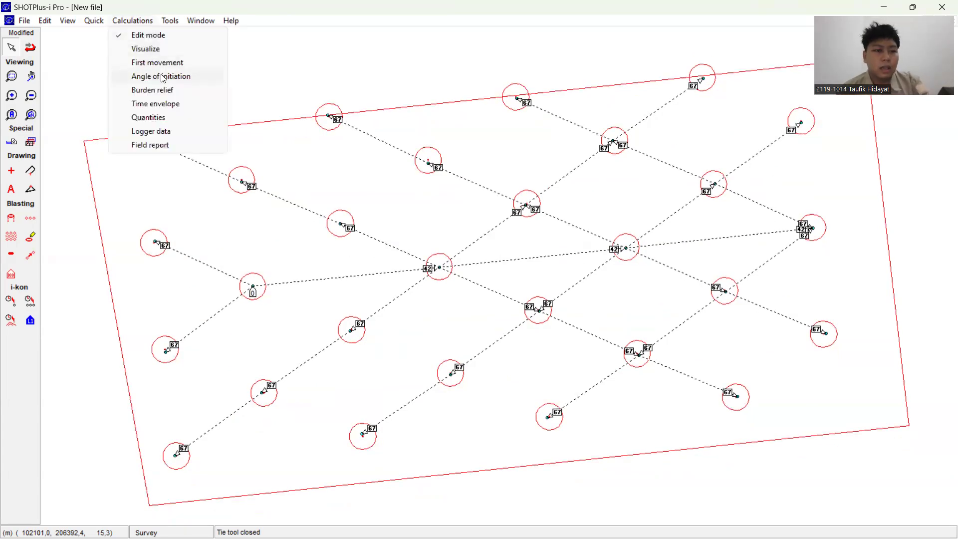
left_click(163, 76)
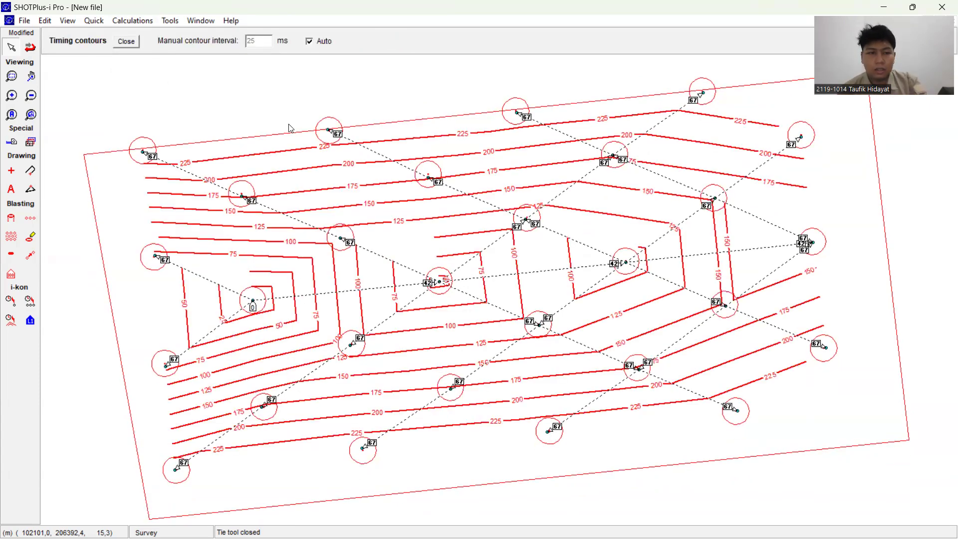
Step: Display the blast's burden relief, followed by its time envelope chart
left_click(144, 21)
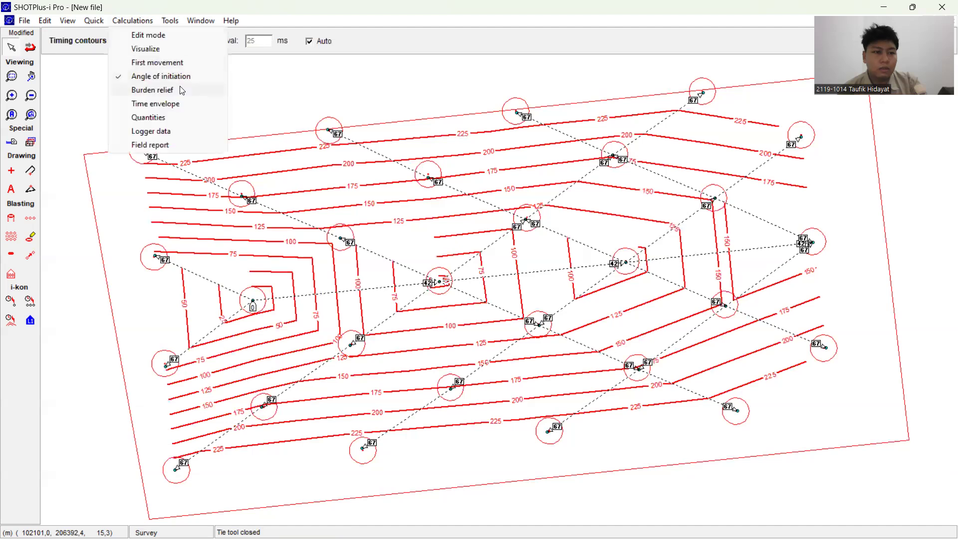
left_click(183, 91)
left_click(134, 21)
left_click(143, 101)
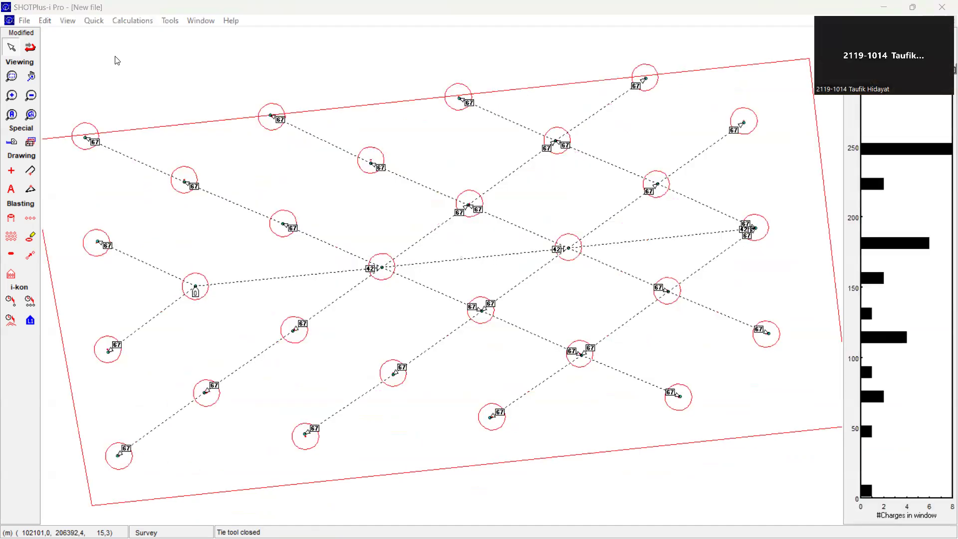
Step: Review the field report's logger report, comments and blaster printout pages, and close the report
left_click(131, 21)
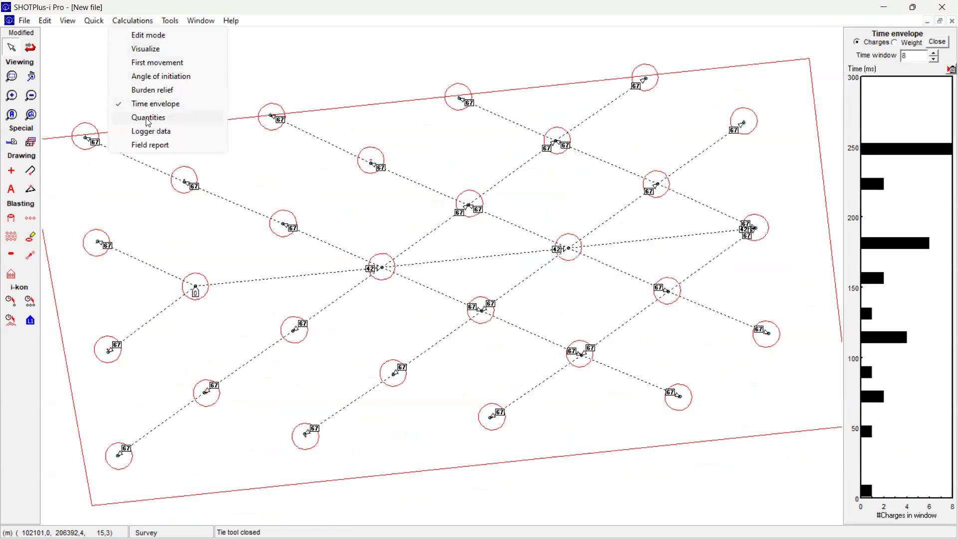
left_click(155, 145)
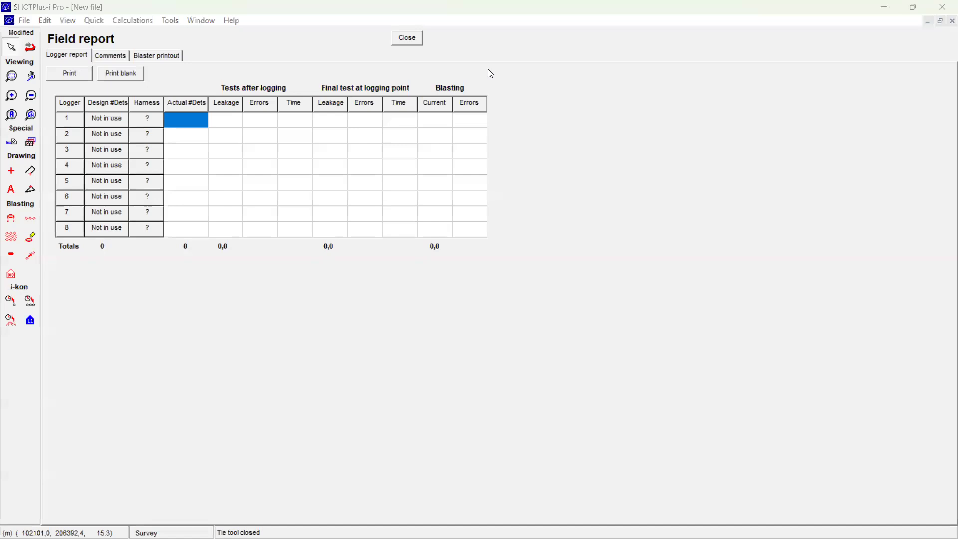
left_click(107, 56)
left_click(154, 56)
left_click(72, 59)
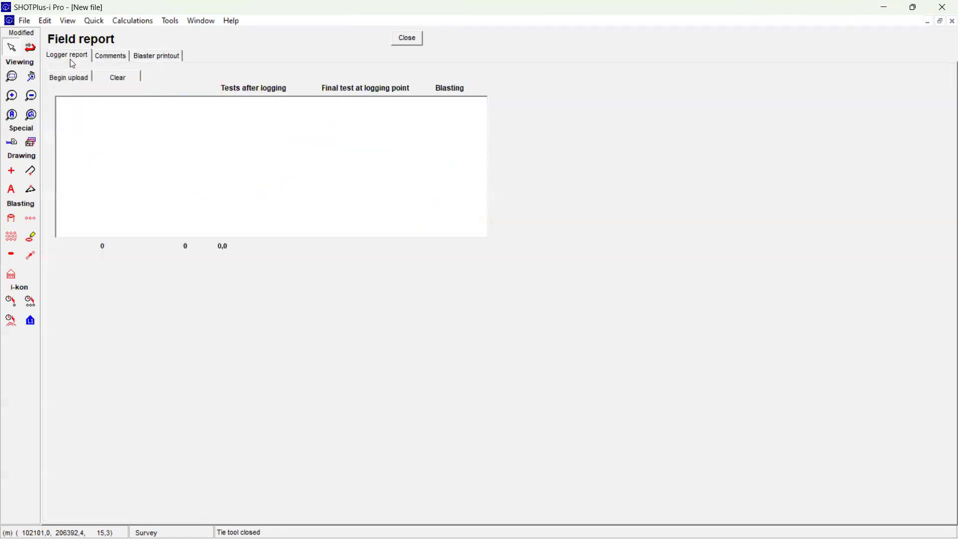
left_click(408, 38)
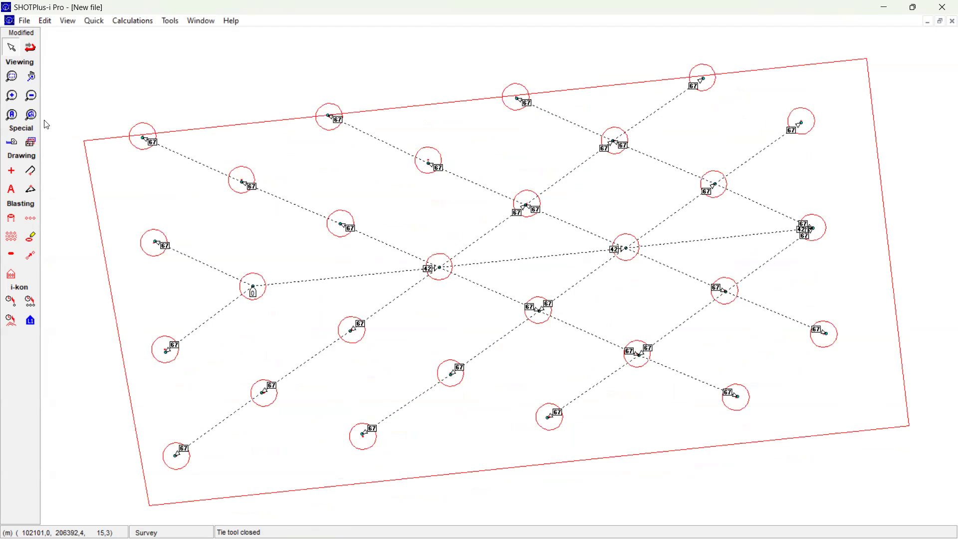
Step: Export all data of the blast plan as an AutoCAD DXF file named SHOT30-20
left_click(31, 20)
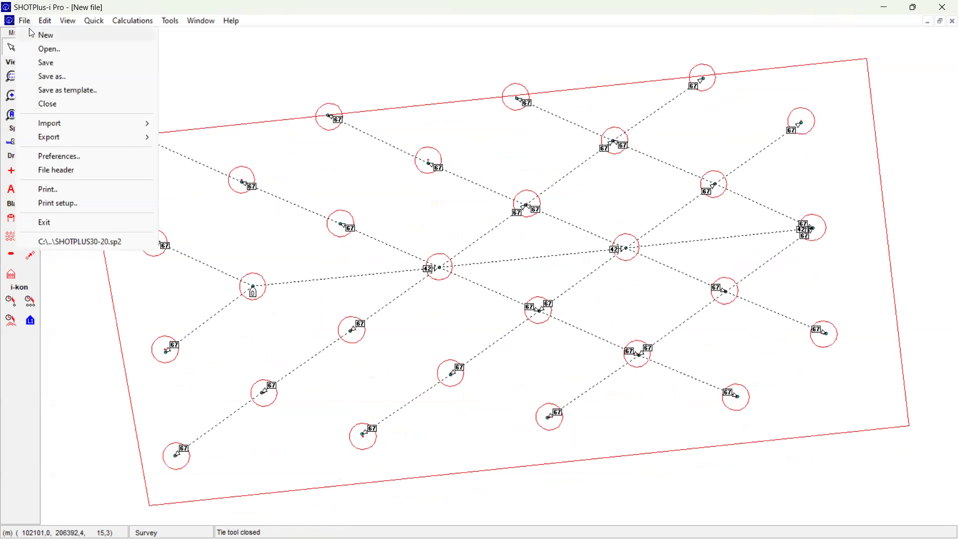
mouse_move(156, 145)
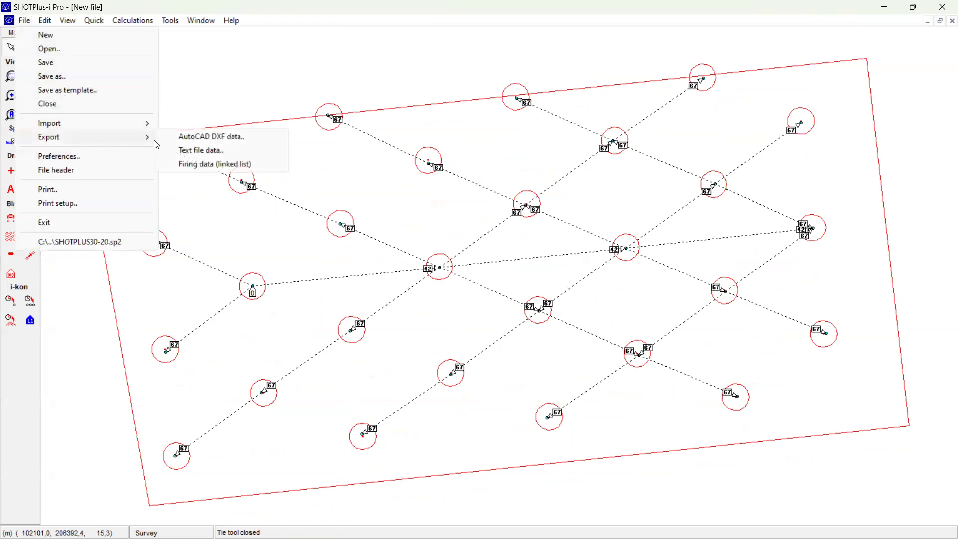
left_click(192, 142)
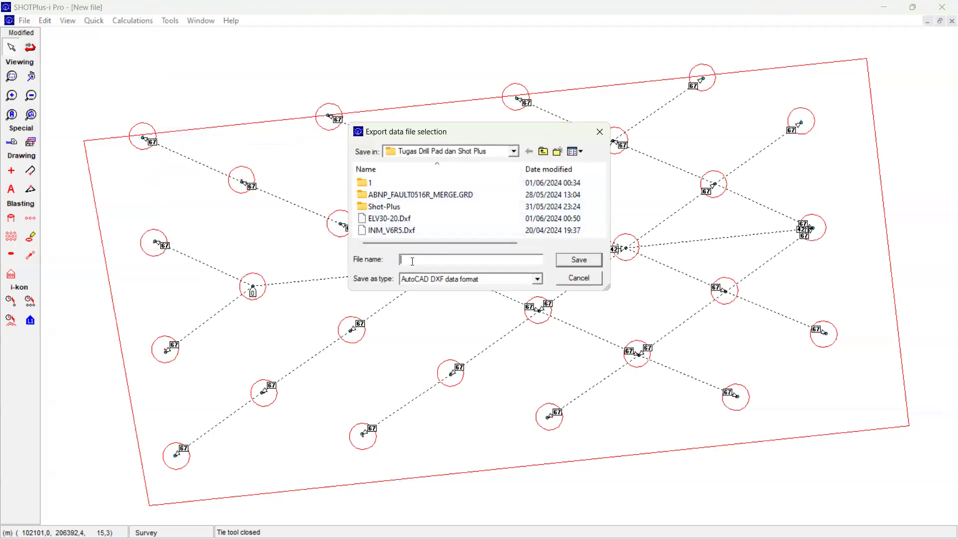
type("SHOT30-20")
left_click(589, 261)
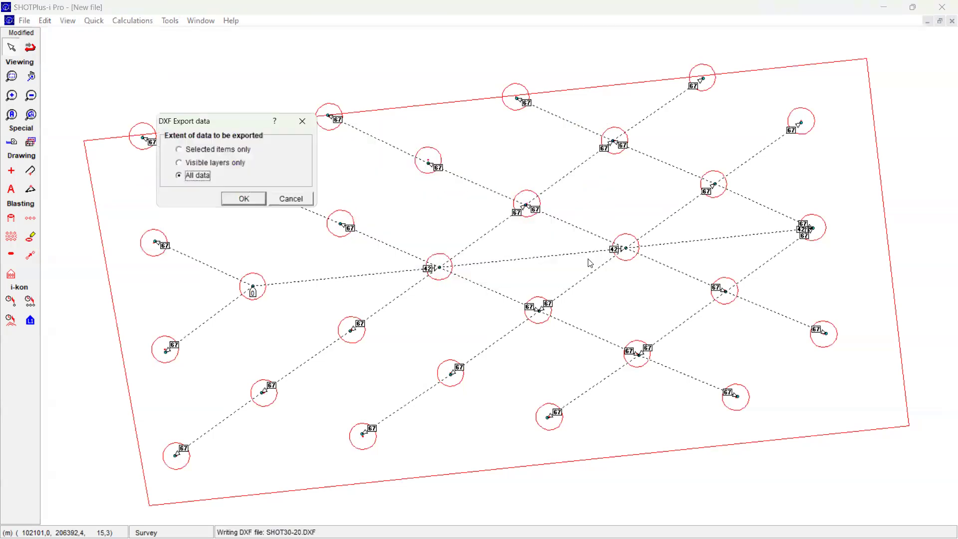
left_click(245, 200)
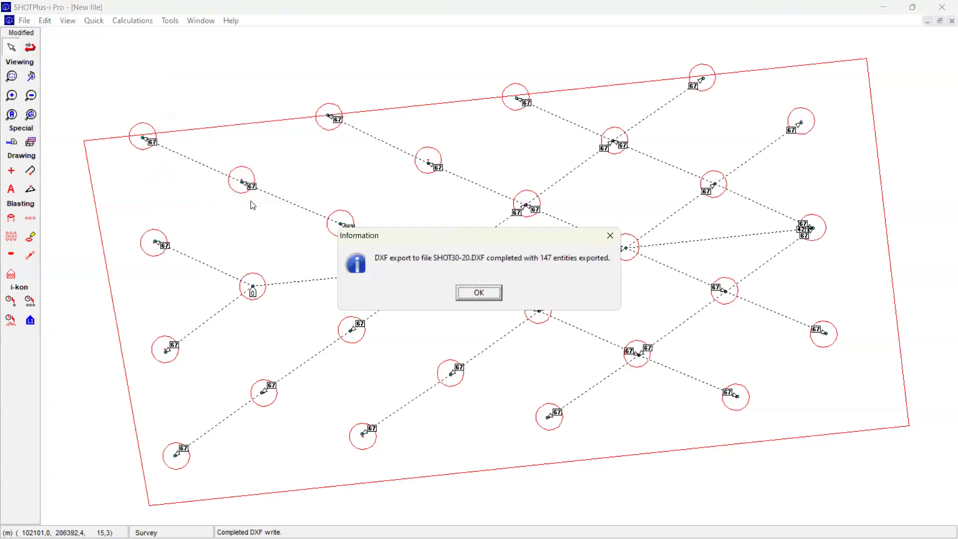
left_click(486, 293)
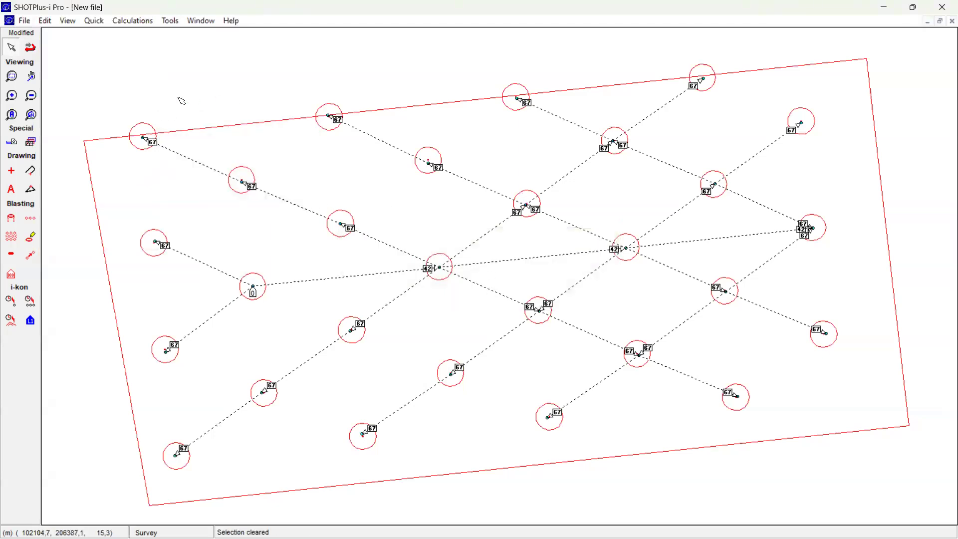
left_click(31, 77)
left_click_drag(111, 89, 99, 50)
left_click_drag(365, 46, 365, 78)
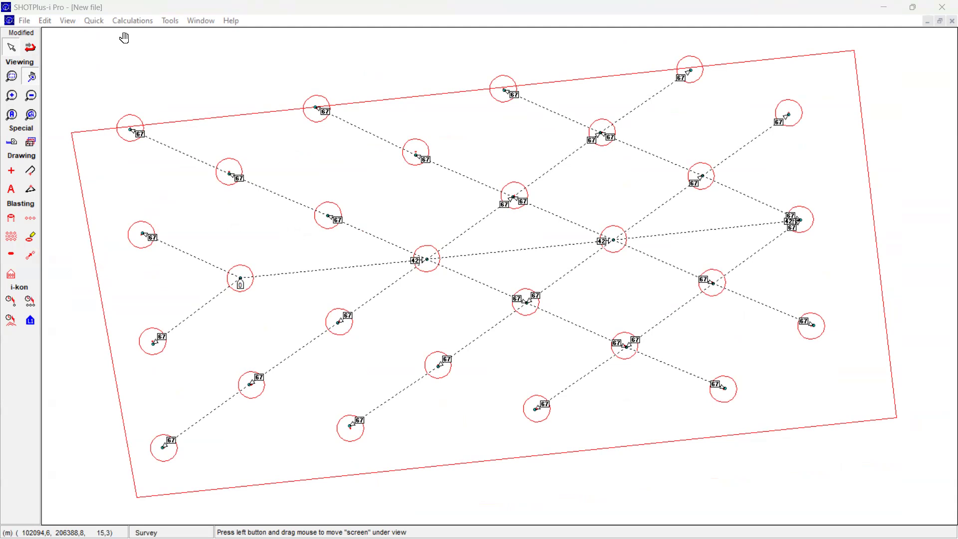
left_click(36, 219)
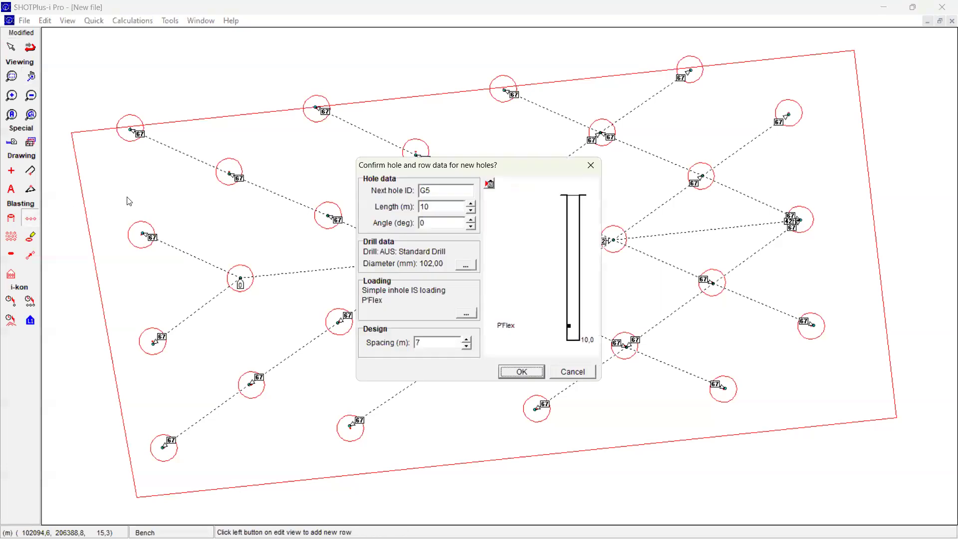
left_click(592, 166)
left_click(11, 237)
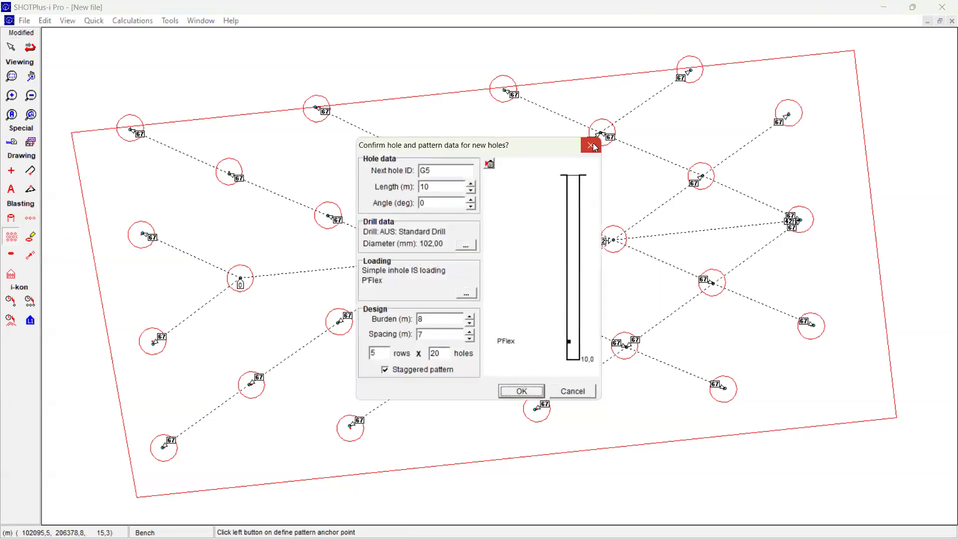
left_click(591, 146)
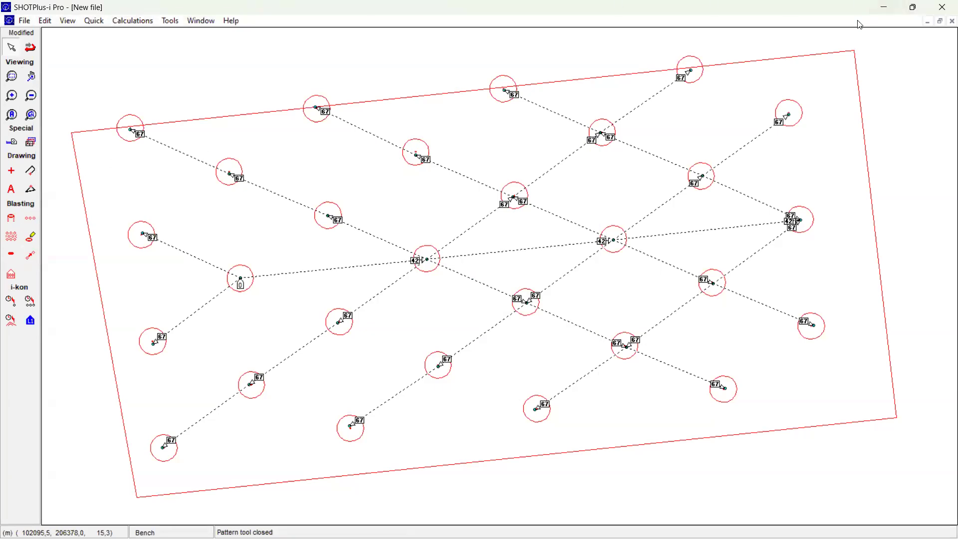
Step: Exit SHOTPlus-i Pro, saving the plan as ELV30-20.sp2 in Tugas Drill Pad dan Shot Plus, and show that folder in File Explorer
left_click(945, 13)
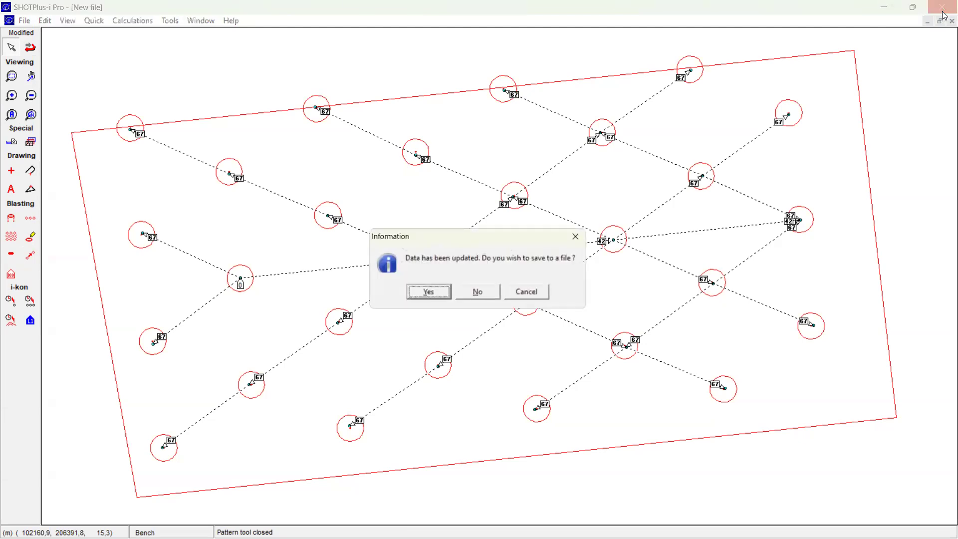
left_click(437, 297)
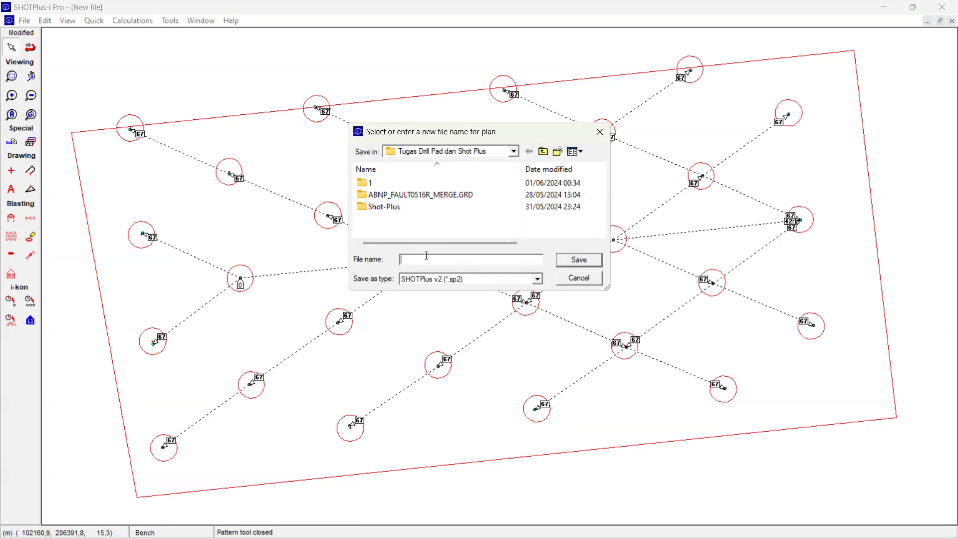
type("ELV30-20")
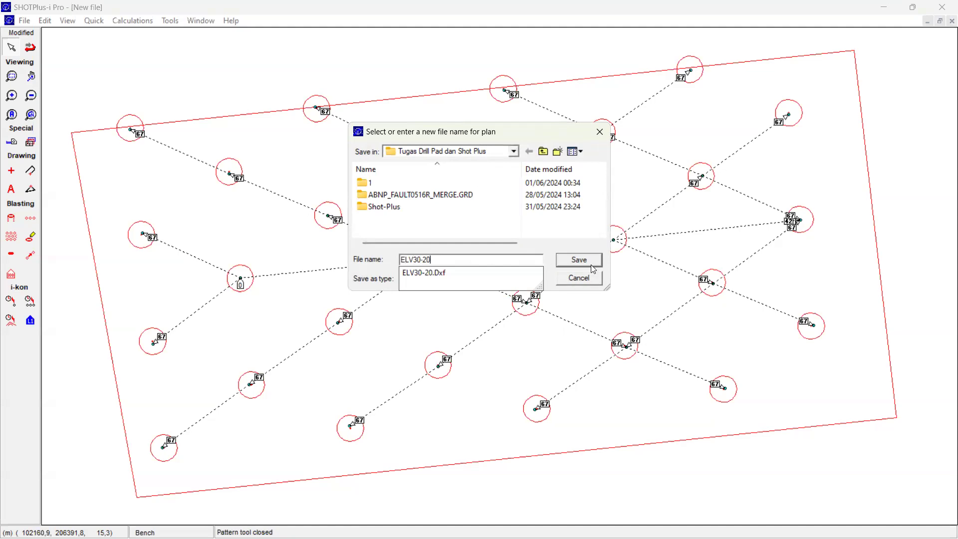
left_click(589, 262)
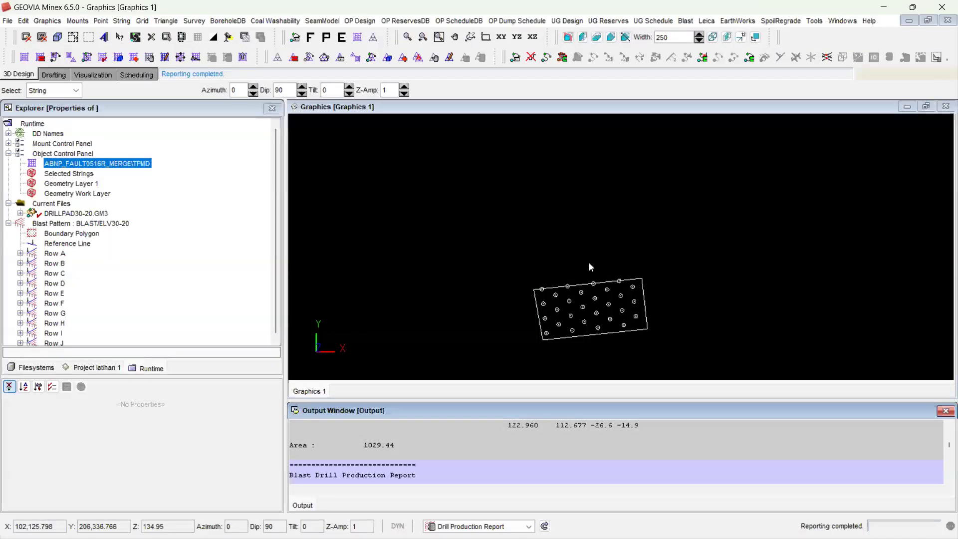
left_click(425, 524)
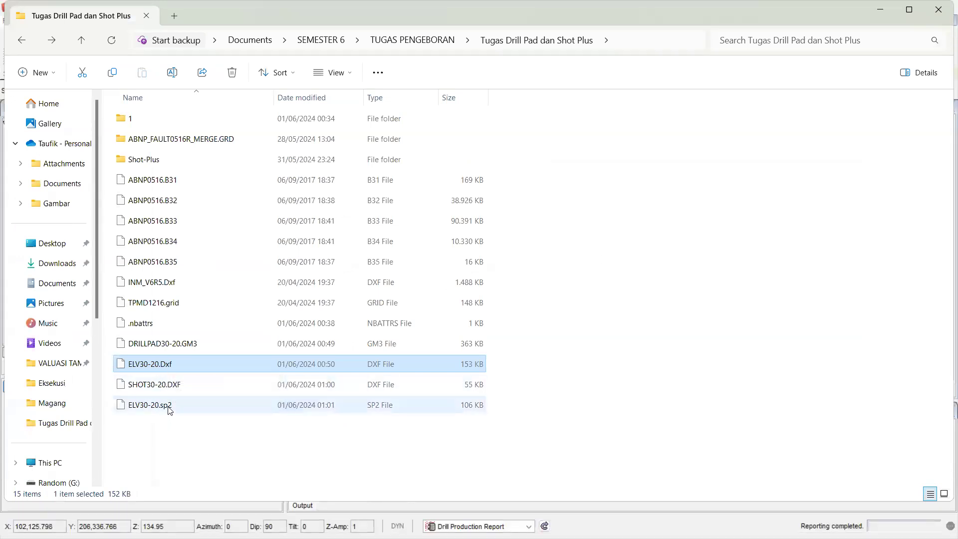
Step: Switch back to GEOVIA Minex and view the properties of the ELV30-20 boundary string around the drill holes
double_click(869, 10)
mouse_move(482, 299)
left_mouse_down()
mouse_move(474, 269)
mouse_move(476, 278)
mouse_move(509, 270)
mouse_move(481, 256)
mouse_move(474, 302)
mouse_move(475, 279)
mouse_move(466, 278)
mouse_move(476, 285)
left_mouse_up()
left_click(511, 237)
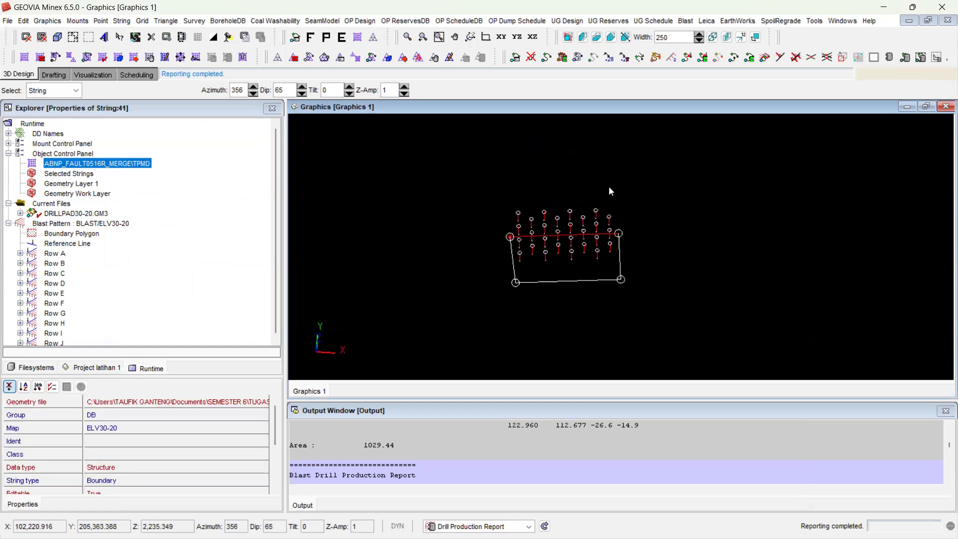
double_click(679, 204)
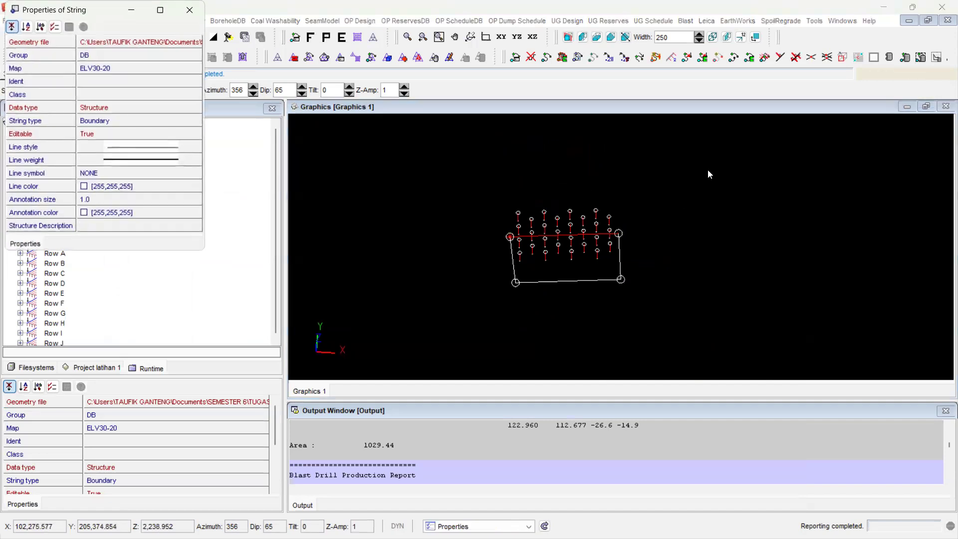
left_click(360, 92)
left_click(190, 10)
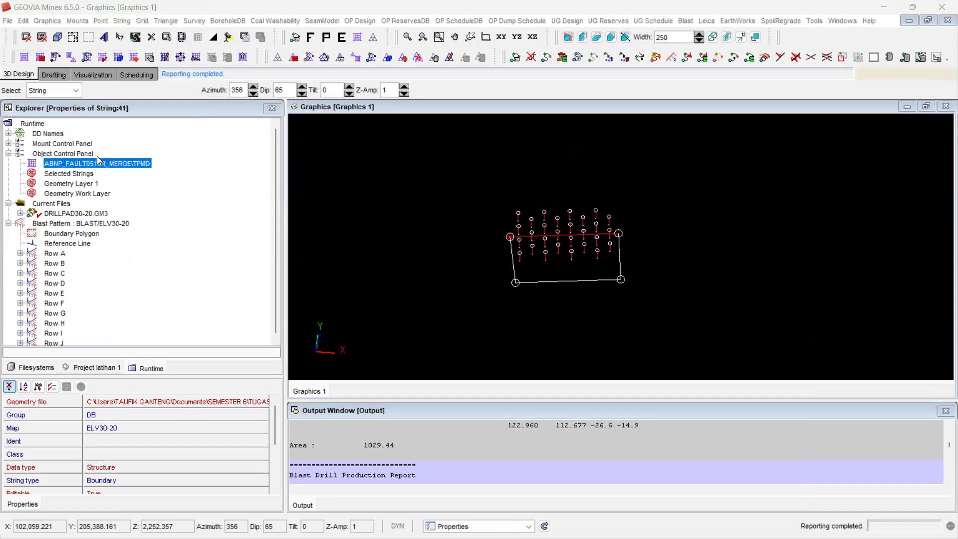
Step: Turn on the visibility of the ABNP_FAULT0516R_MERGE\TPMD grid so its contours display around the drill pad
right_click(82, 164)
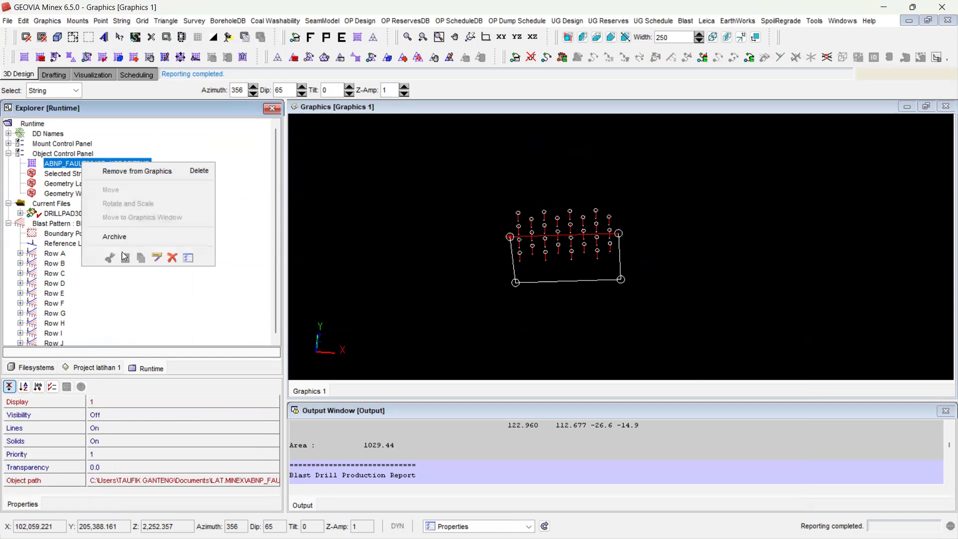
left_click(102, 414)
left_click(104, 416)
left_click(103, 426)
left_click_drag(382, 274, 395, 311)
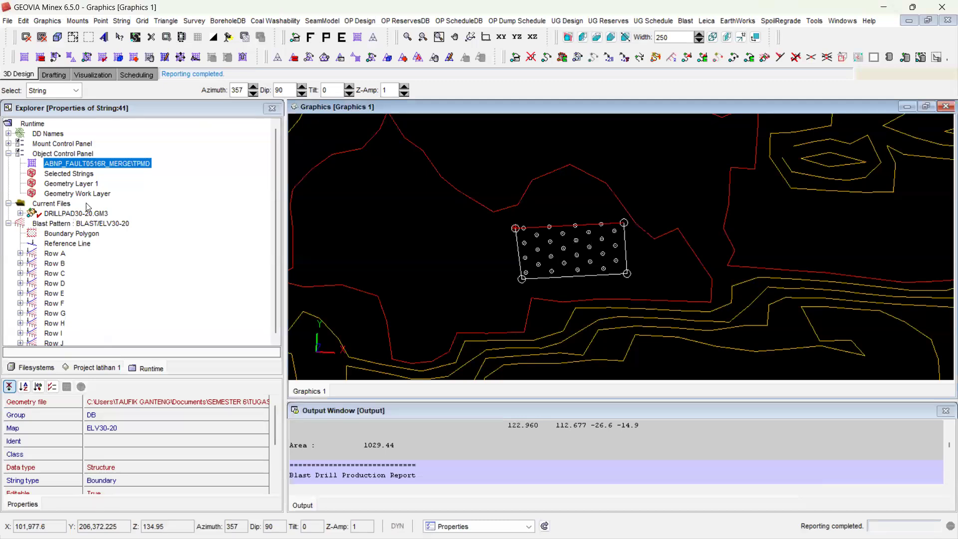
Step: Stop excluding the All Data entry with ident V6R5 from the geometry display, apply it and minimize the dialog
left_click(296, 37)
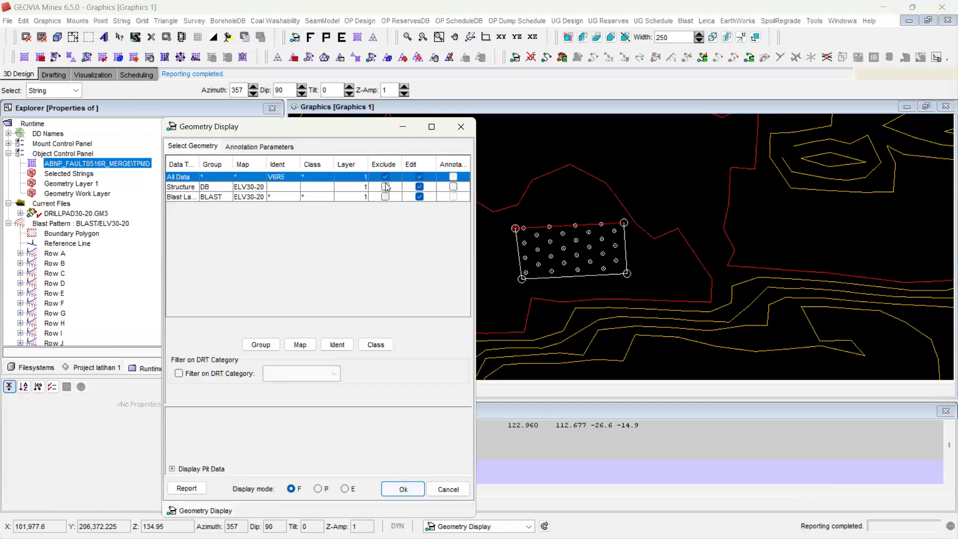
left_click(385, 178)
left_click(403, 490)
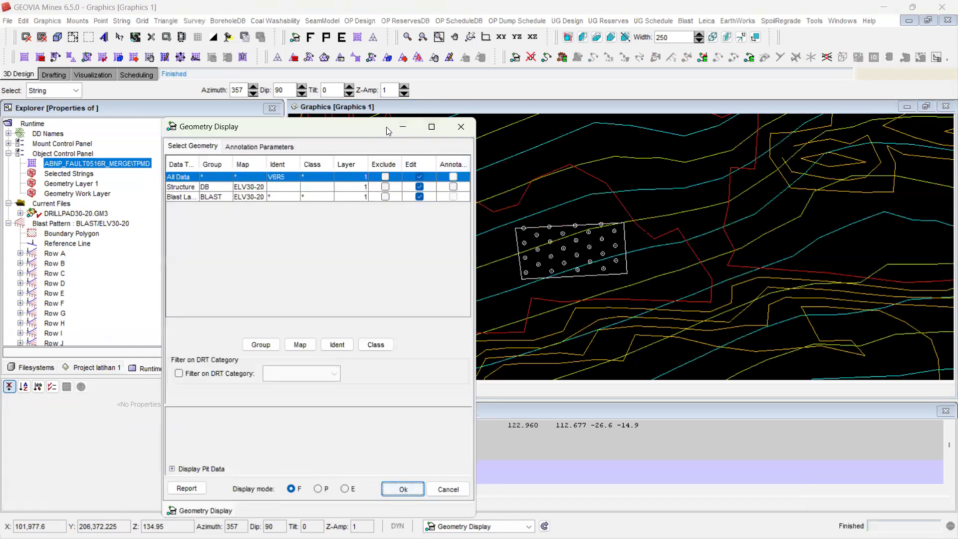
left_click(402, 127)
Step: Switch to the X-Y plan view and examine the drill pad's location within the whole site and up close against the surrounding contours
mouse_move(568, 173)
left_mouse_down()
mouse_move(527, 213)
mouse_move(599, 197)
mouse_move(573, 189)
left_mouse_up()
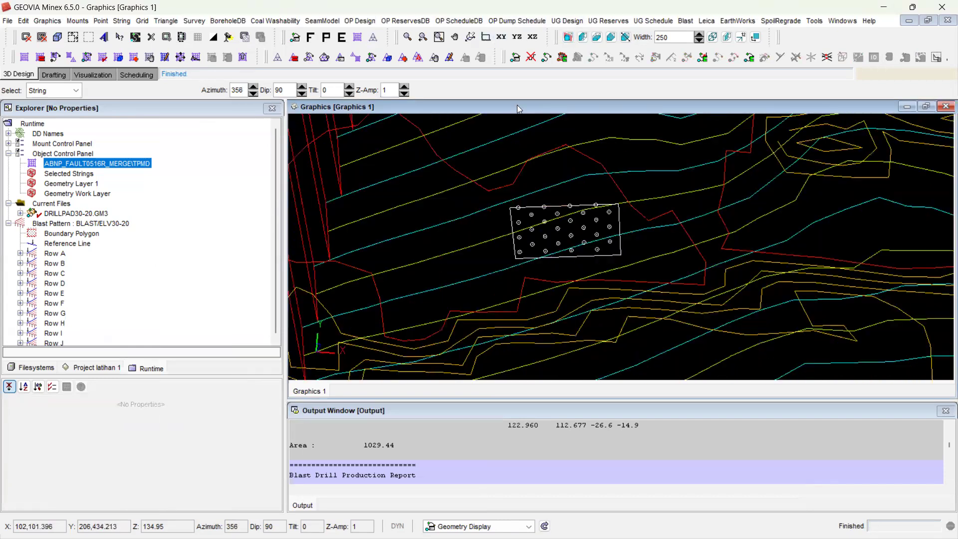
left_click(502, 36)
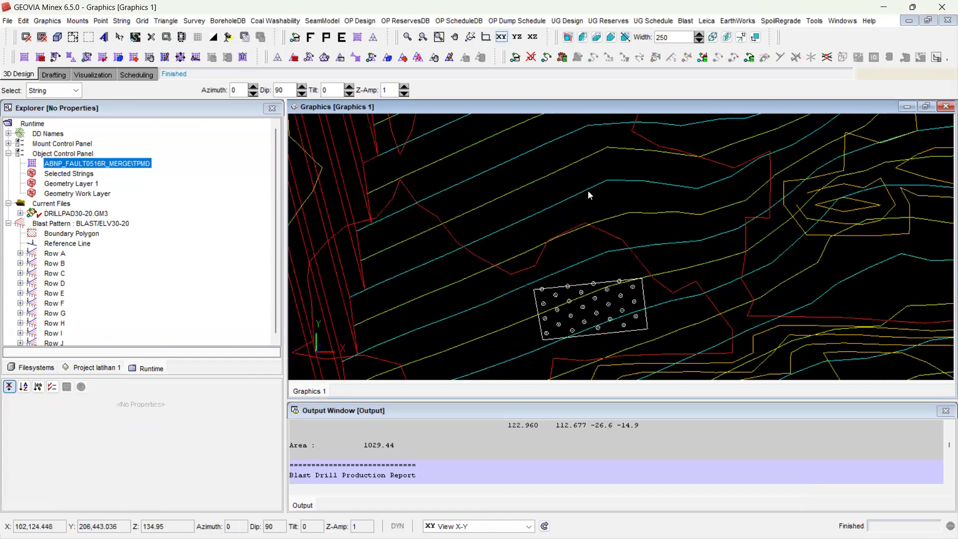
scroll(589, 194, "down", 3)
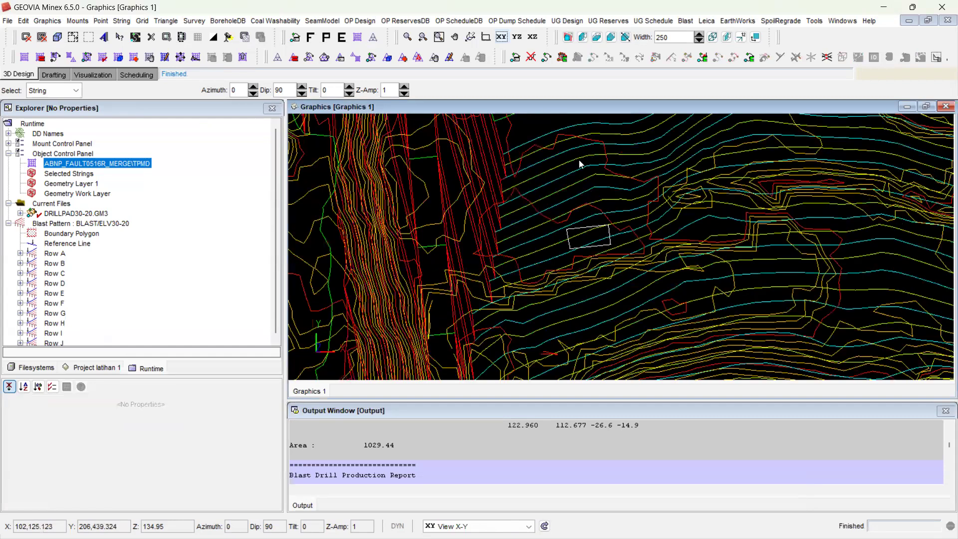
scroll(579, 163, "down", 5)
scroll(603, 161, "up", 3)
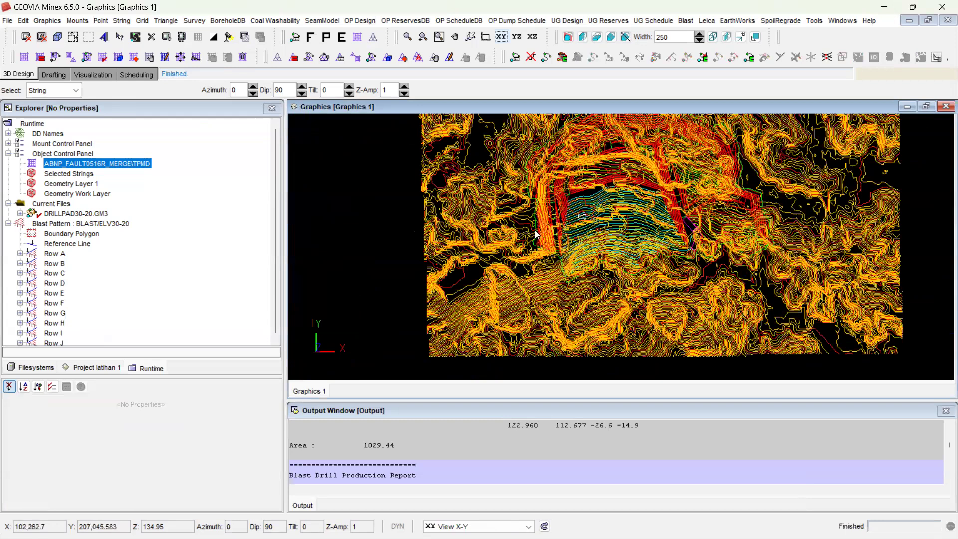
scroll(570, 203, "up", 5)
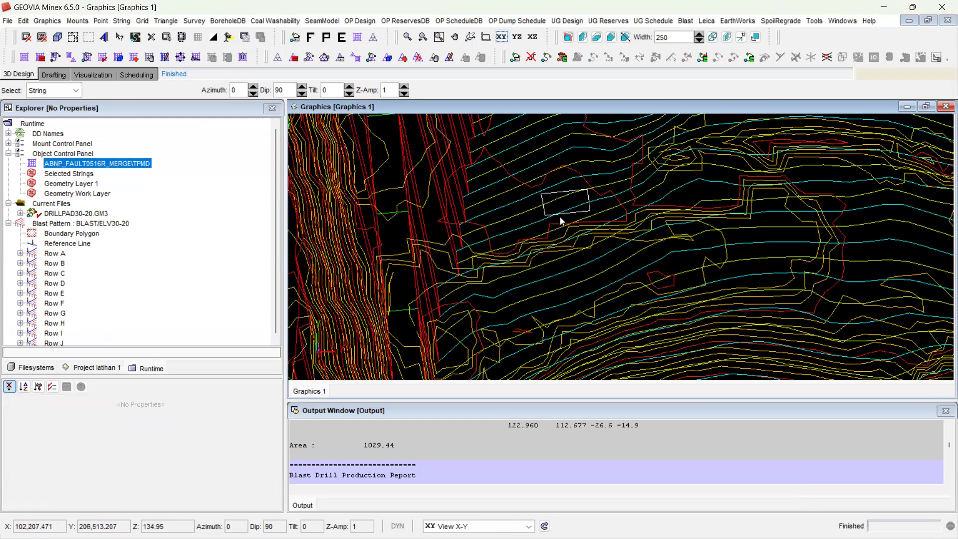
scroll(561, 221, "up", 2)
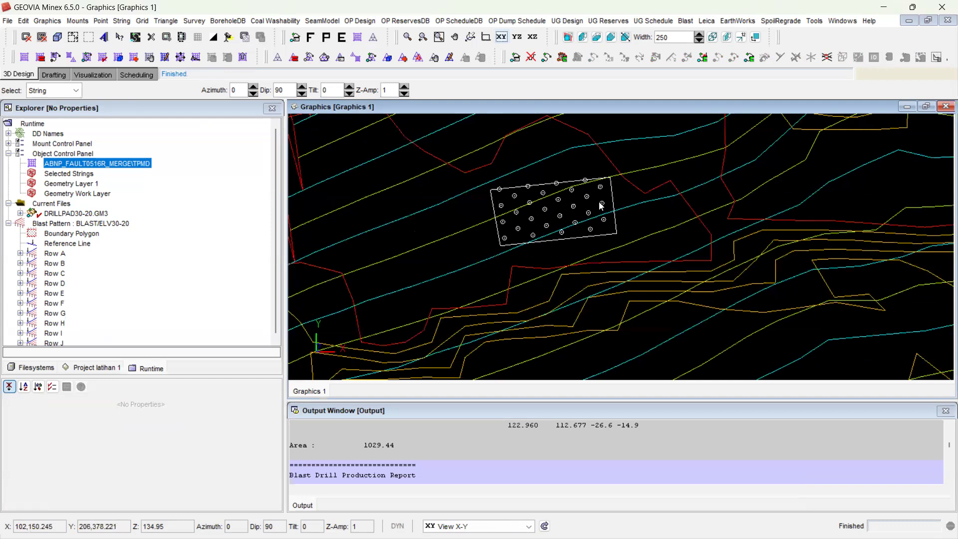